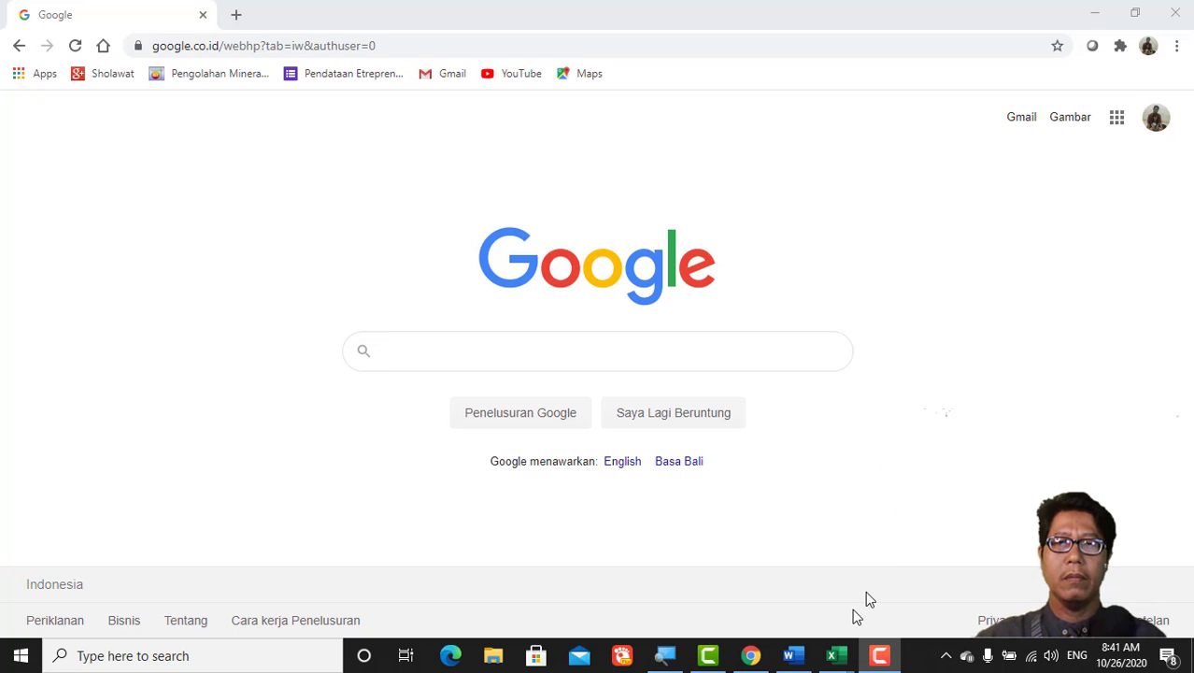
Step: Bring the Chrome window showing the Google home page to the front
click(755, 658)
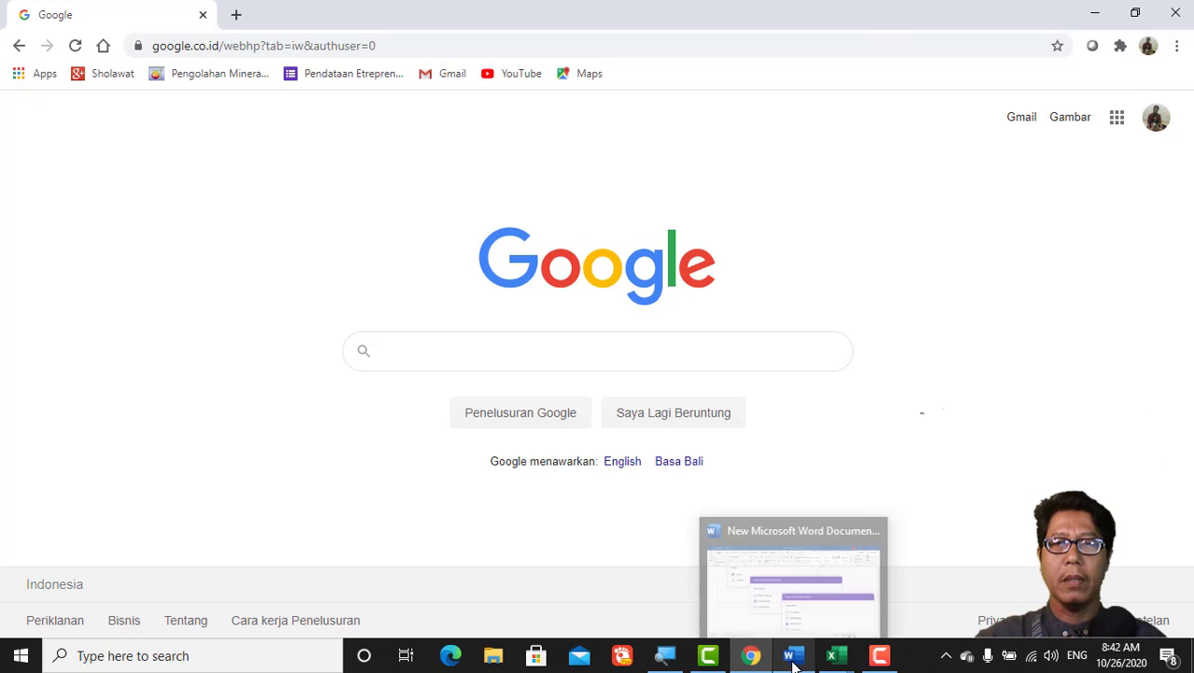
click(791, 658)
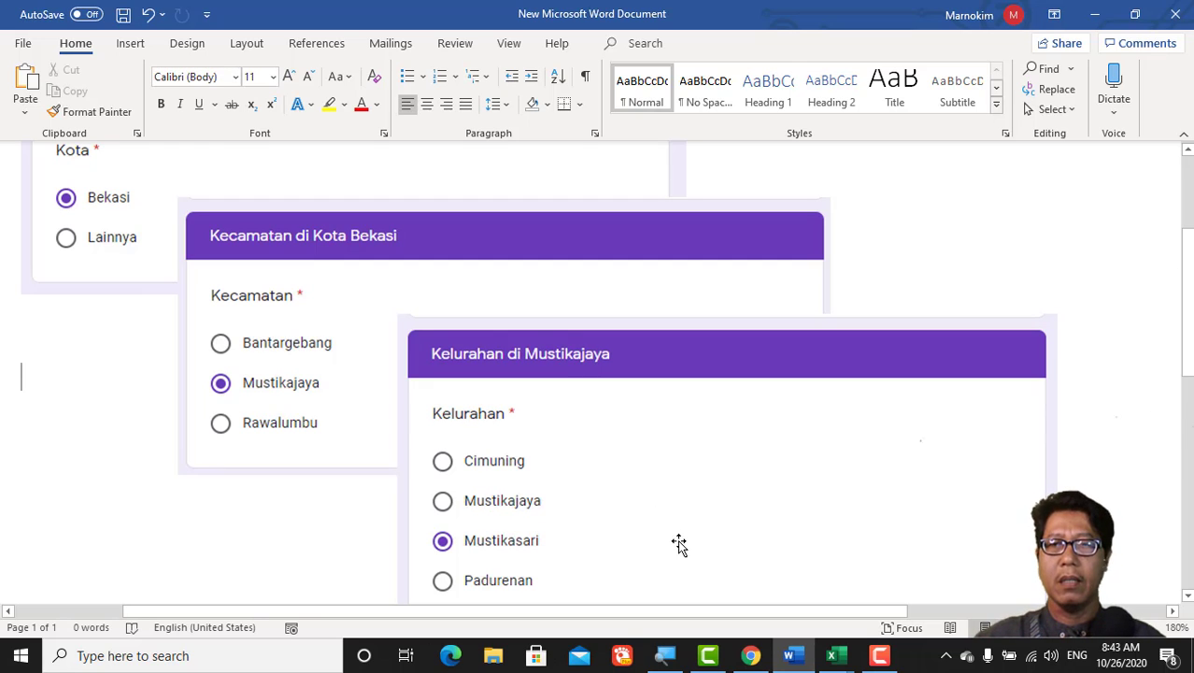
click(753, 657)
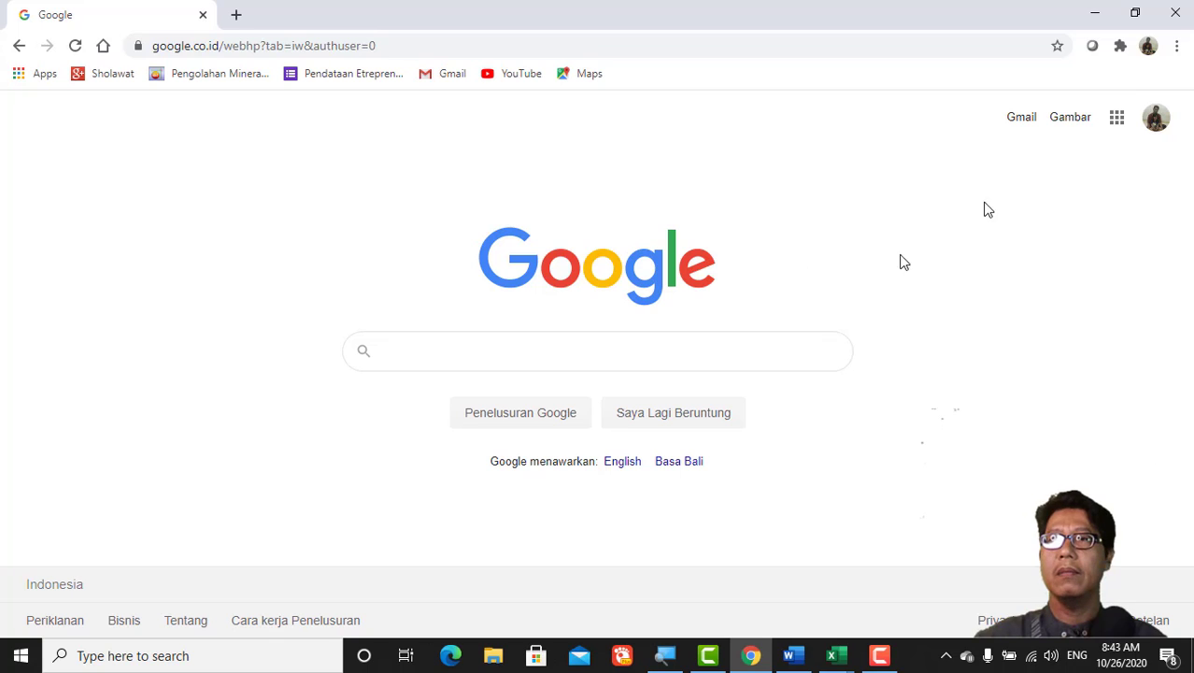
Step: Switch Chrome to the other signed-in Google account and open its Google Drive
click(1159, 122)
click(1018, 378)
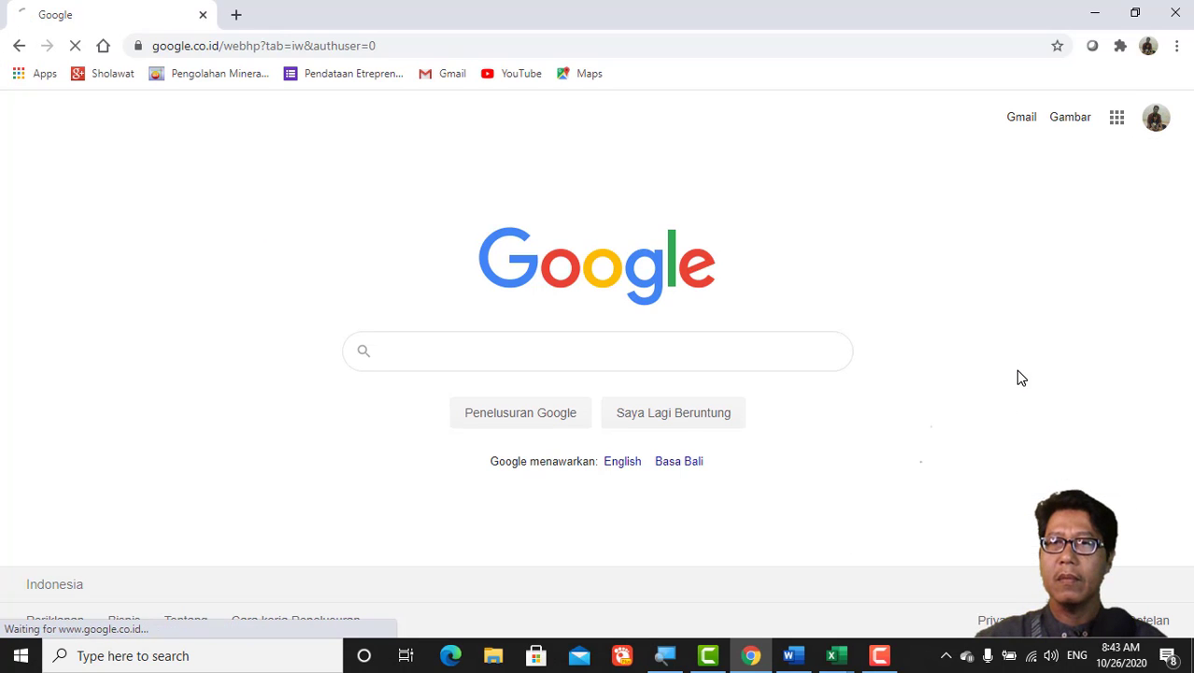
click(1116, 125)
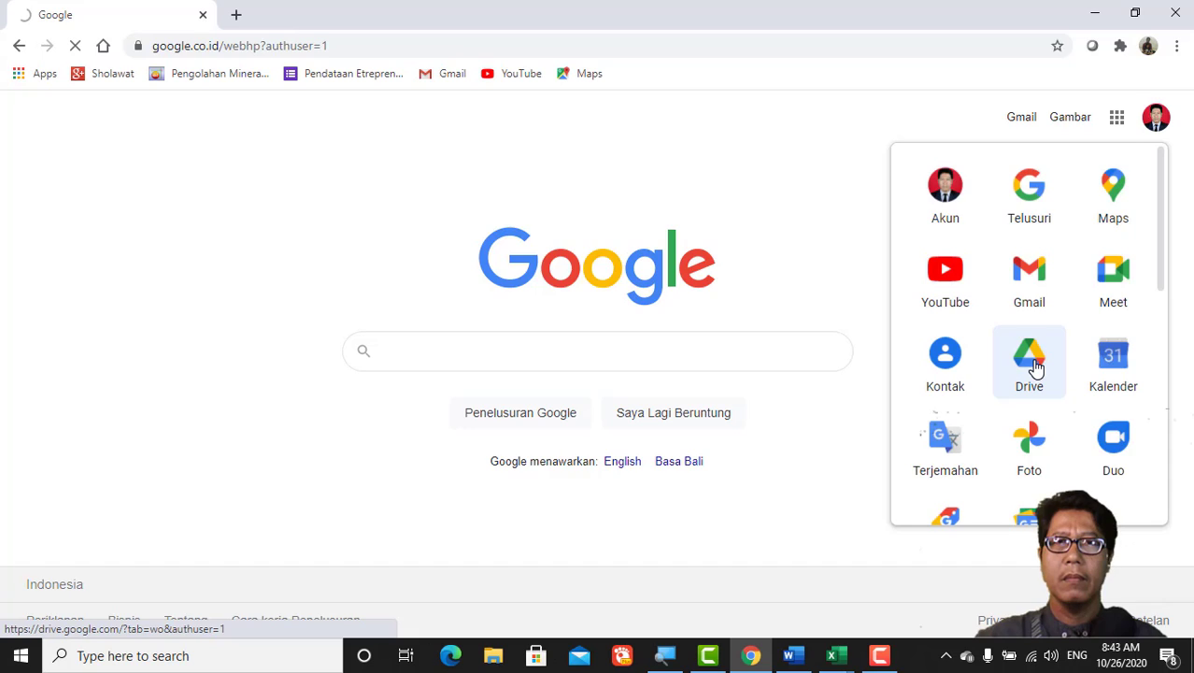
click(1031, 367)
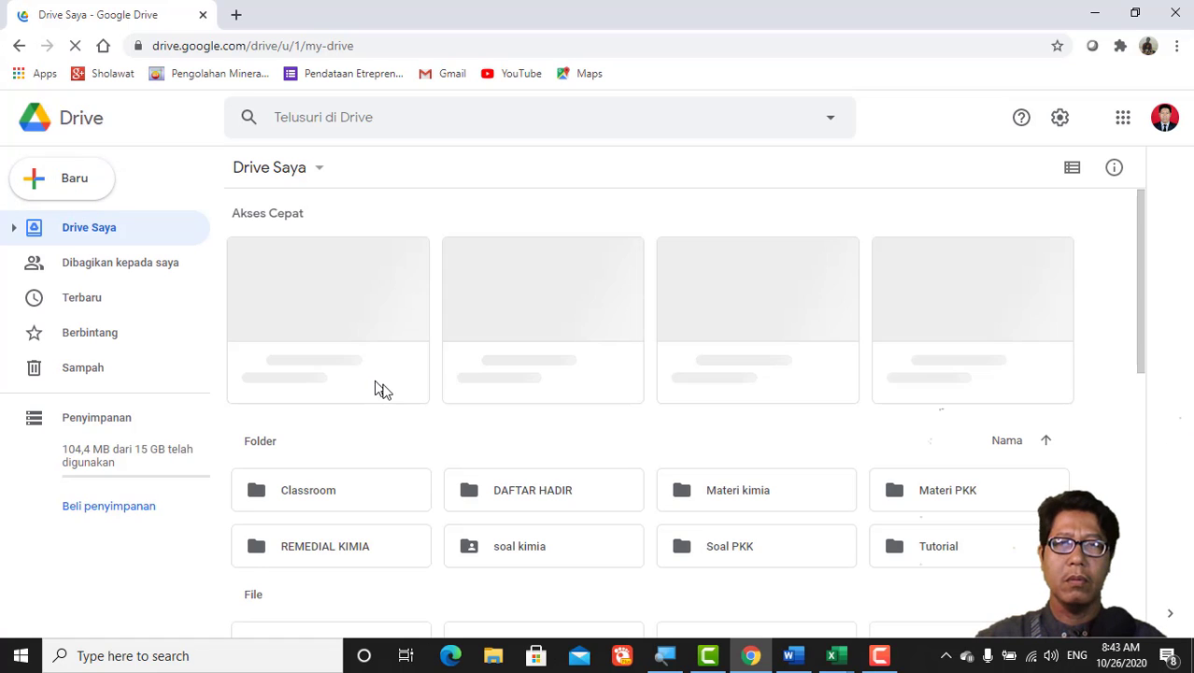
Step: Inside the Tutorial folder, create a new blank Google Form (Formulir kosong)
double_click(953, 558)
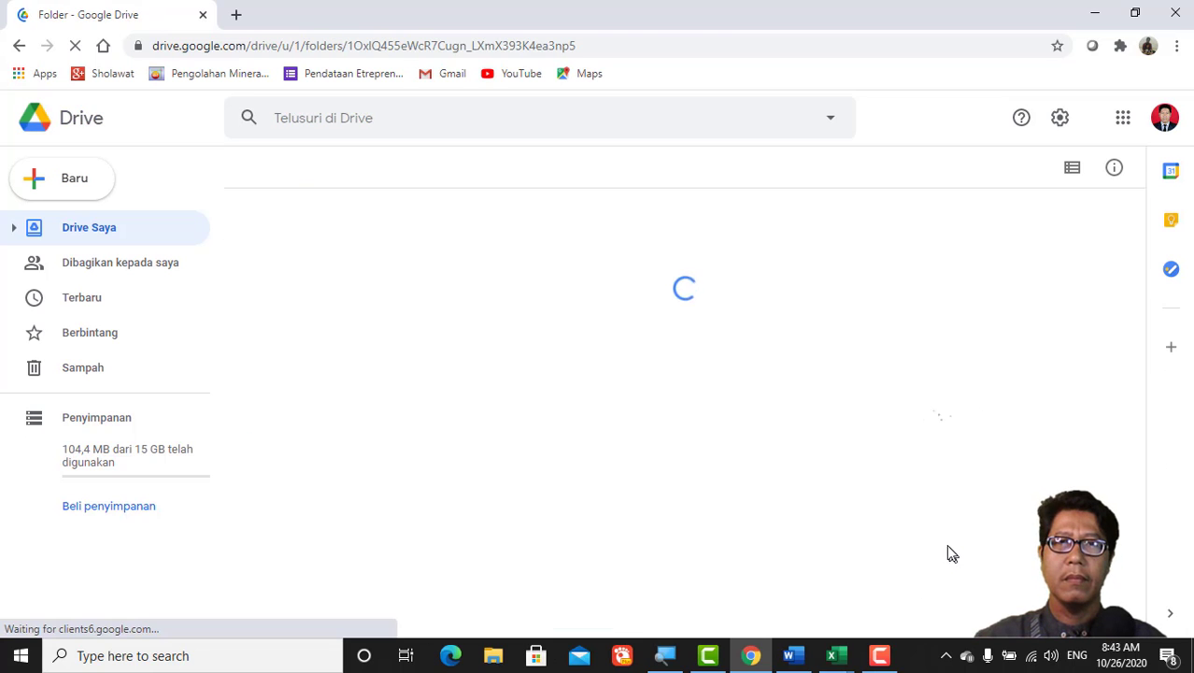
click(31, 184)
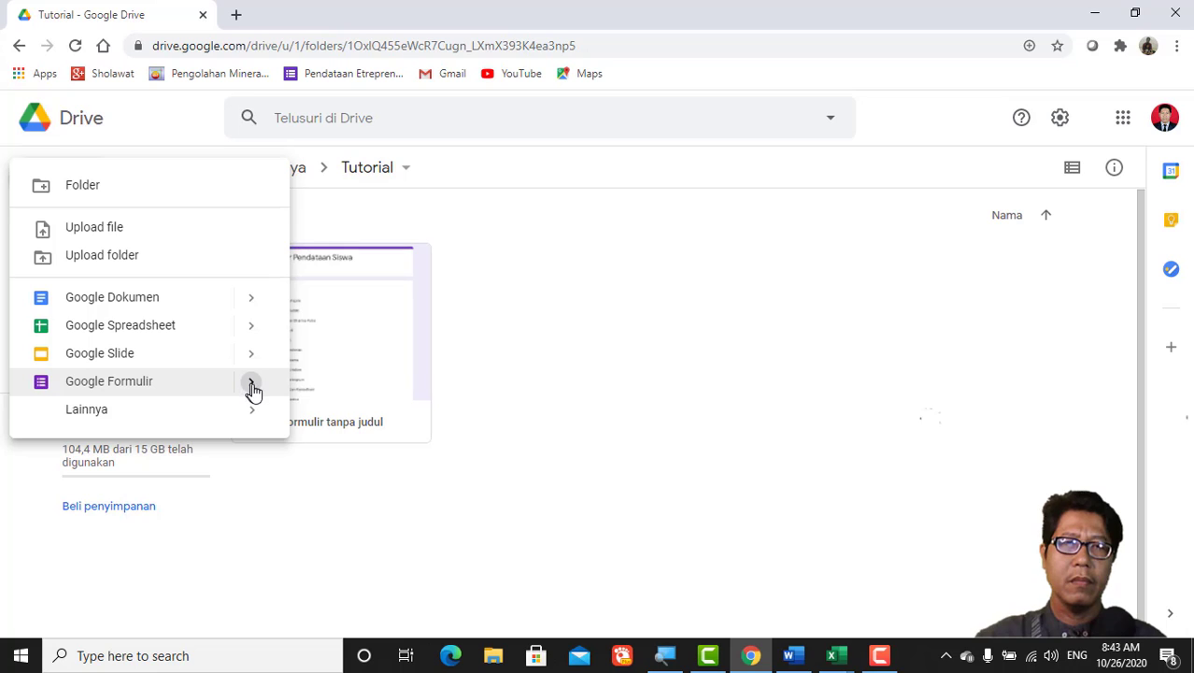
mouse_move(257, 393)
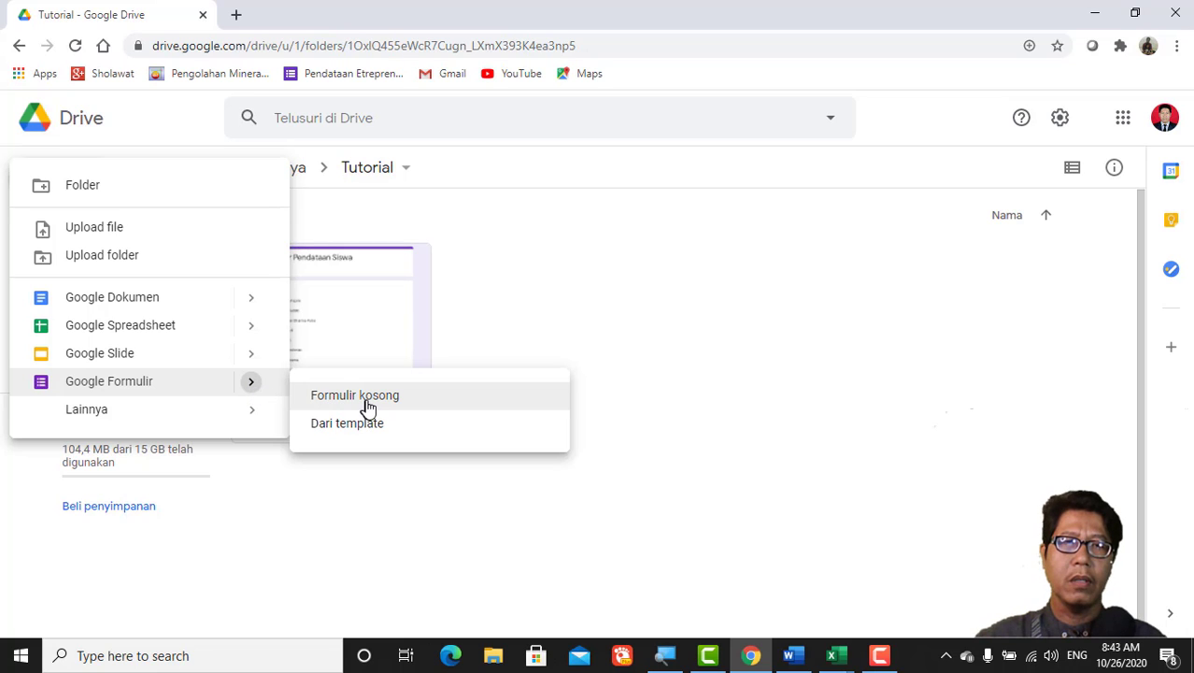
click(368, 409)
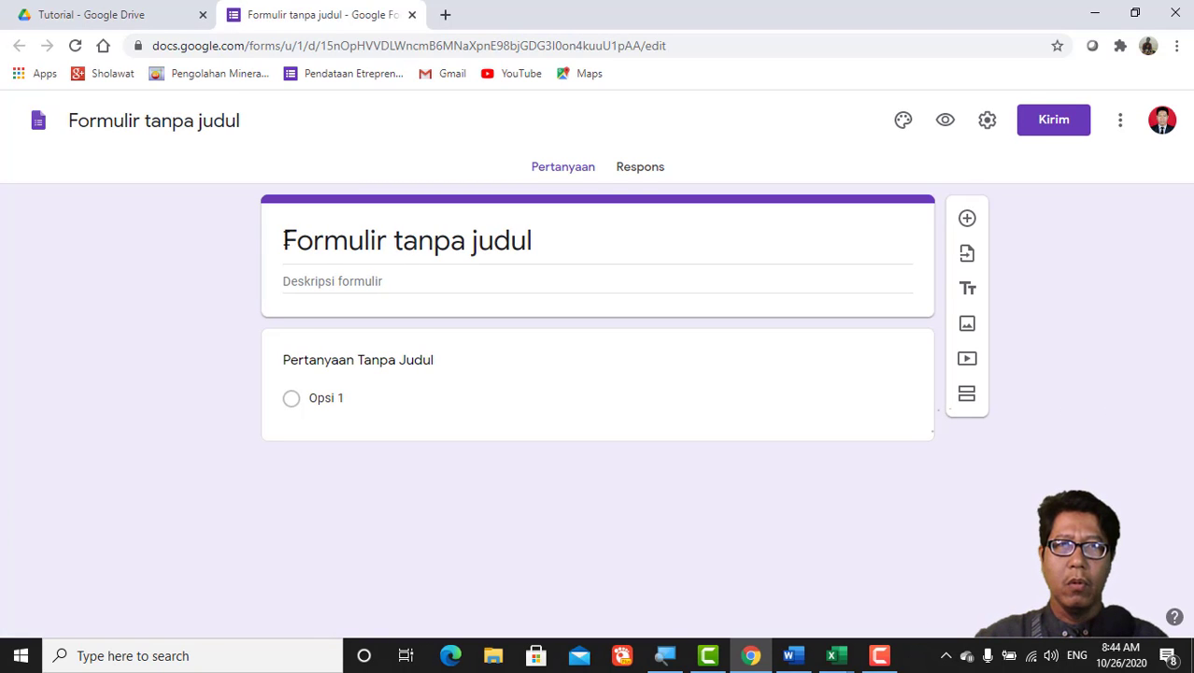
Step: Replace the 'Formulir tanpa judul' form title with 'Pendataan Siswa'
double_click(432, 240)
double_click(385, 243)
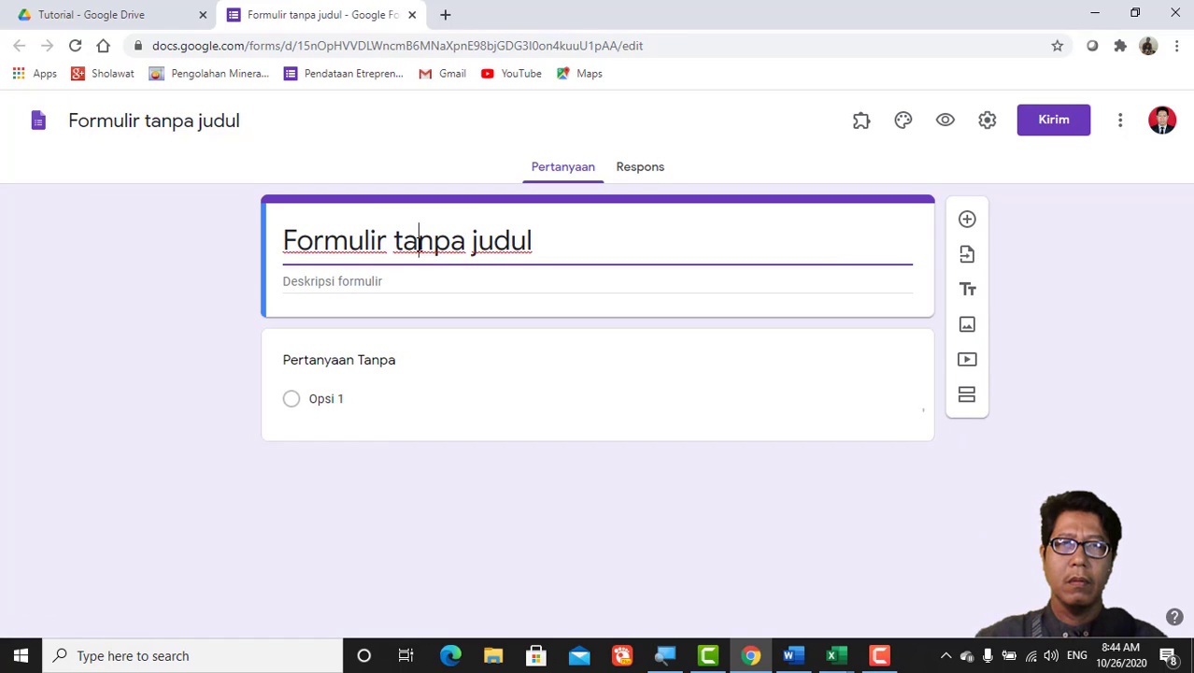
double_click(418, 243)
drag(535, 241, 265, 292)
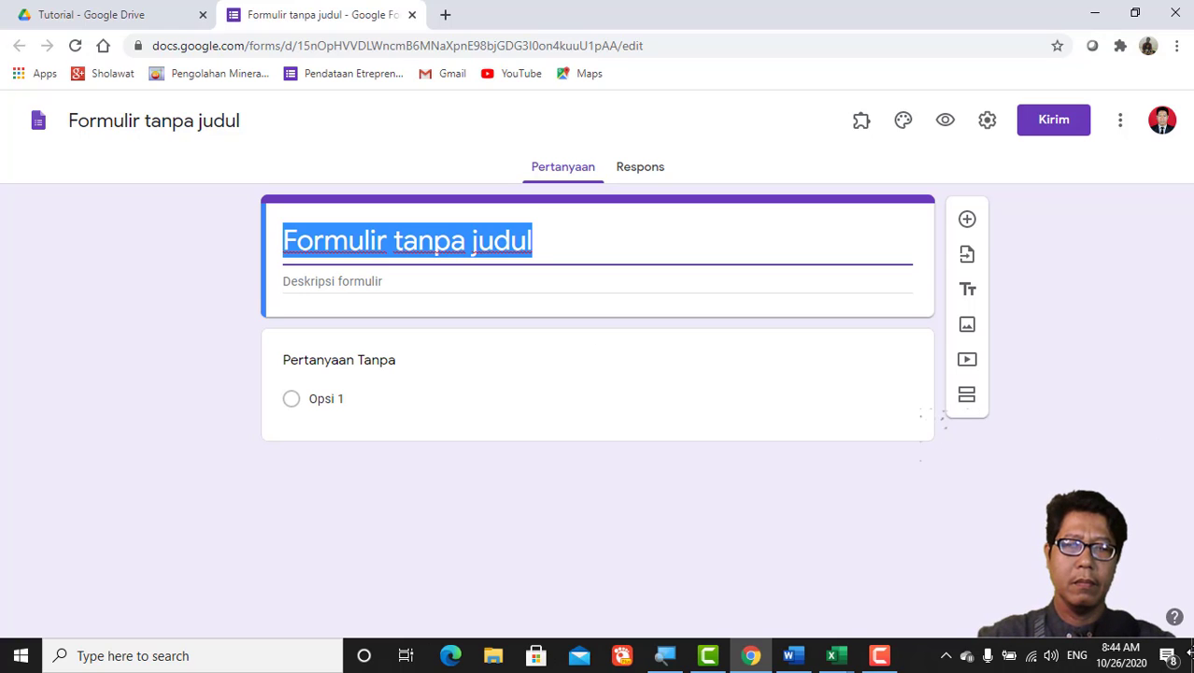
text(Penda)
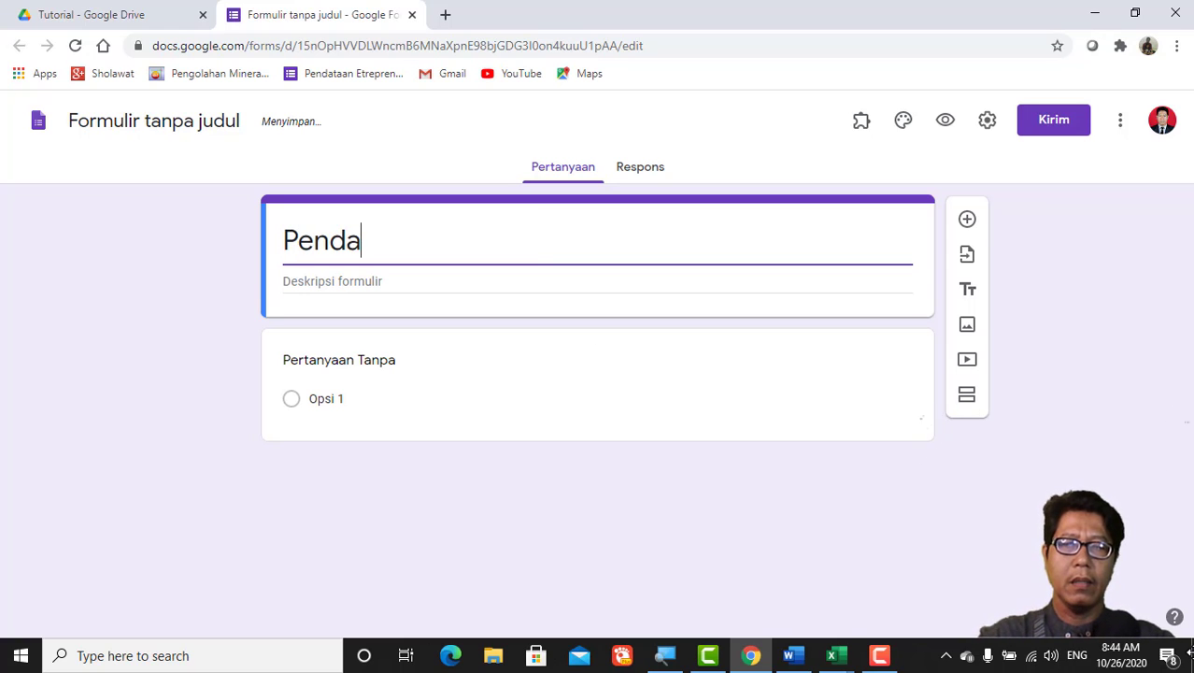
text(taan Siswa)
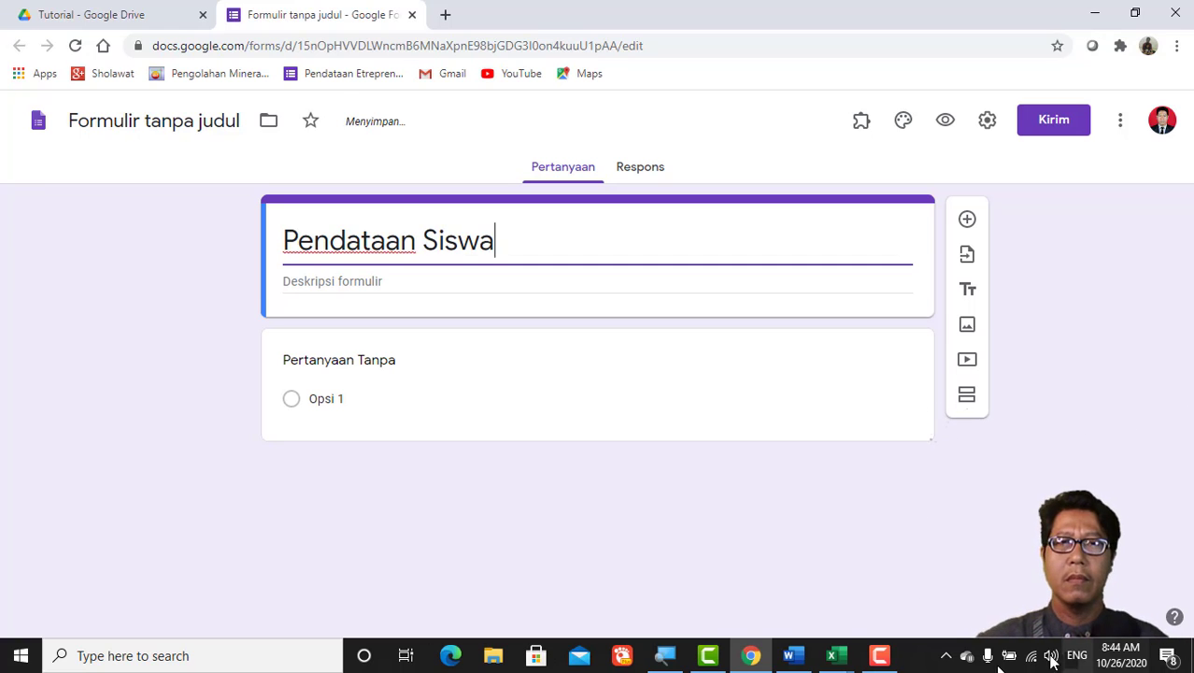
click(347, 367)
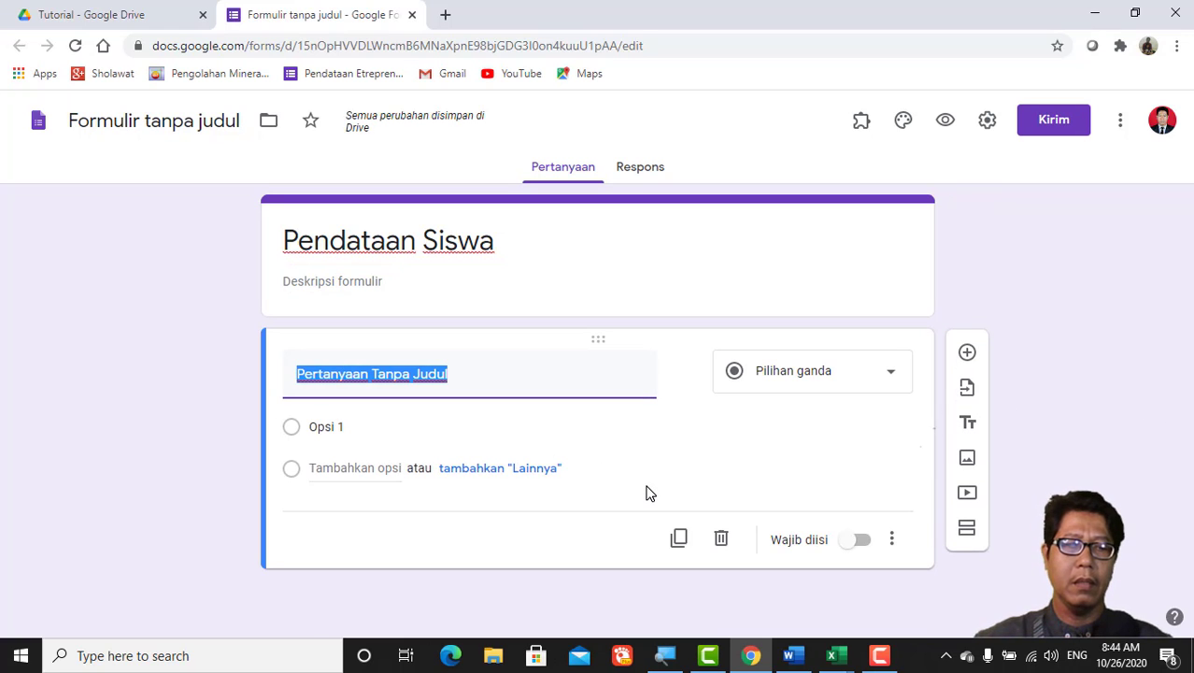
Step: Title the first question 'Nama' and set its type to Pilihan ganda (multiple choice)
text(Nama)
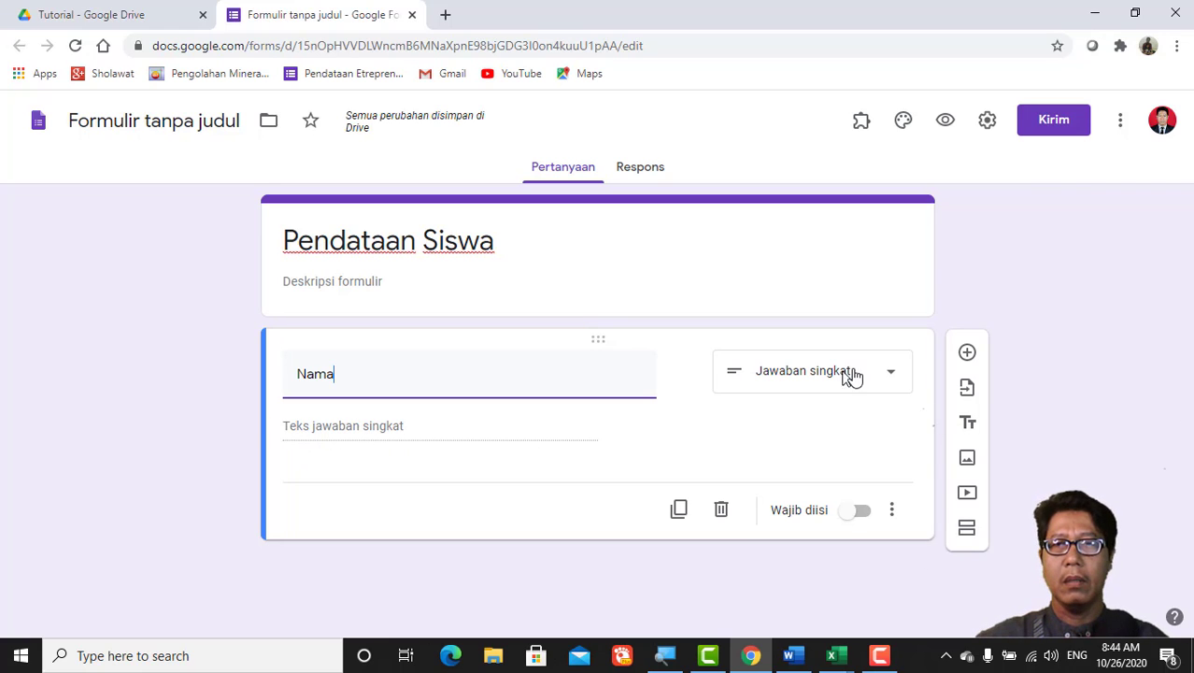
click(895, 377)
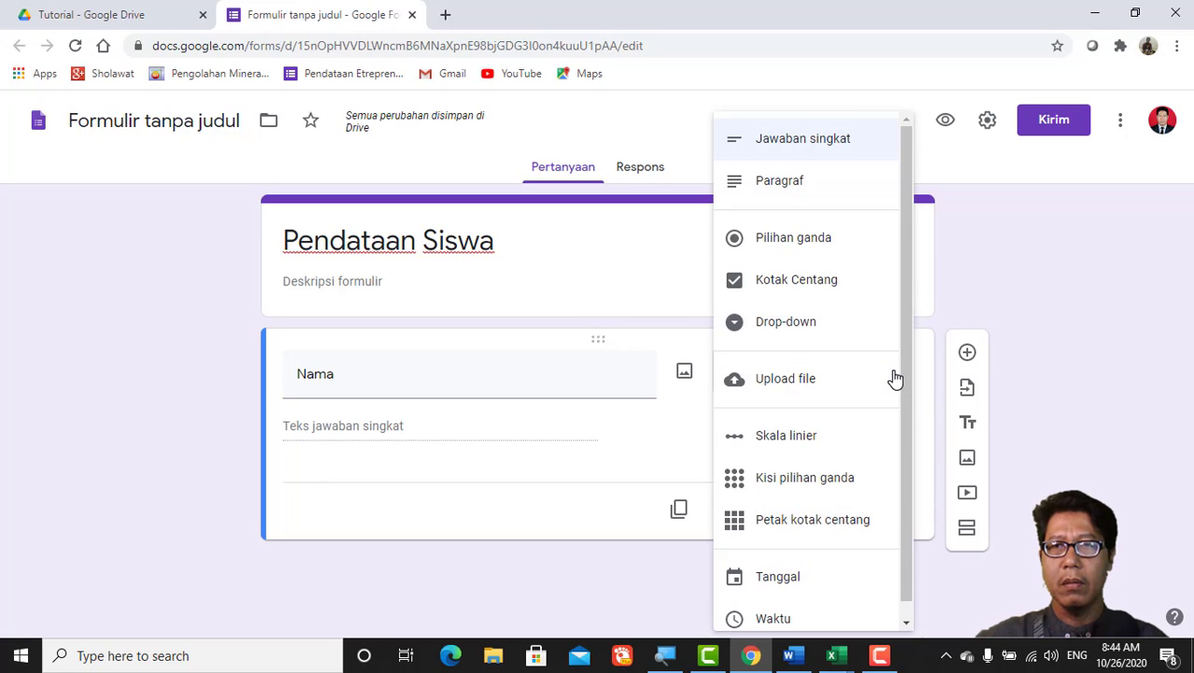
click(790, 245)
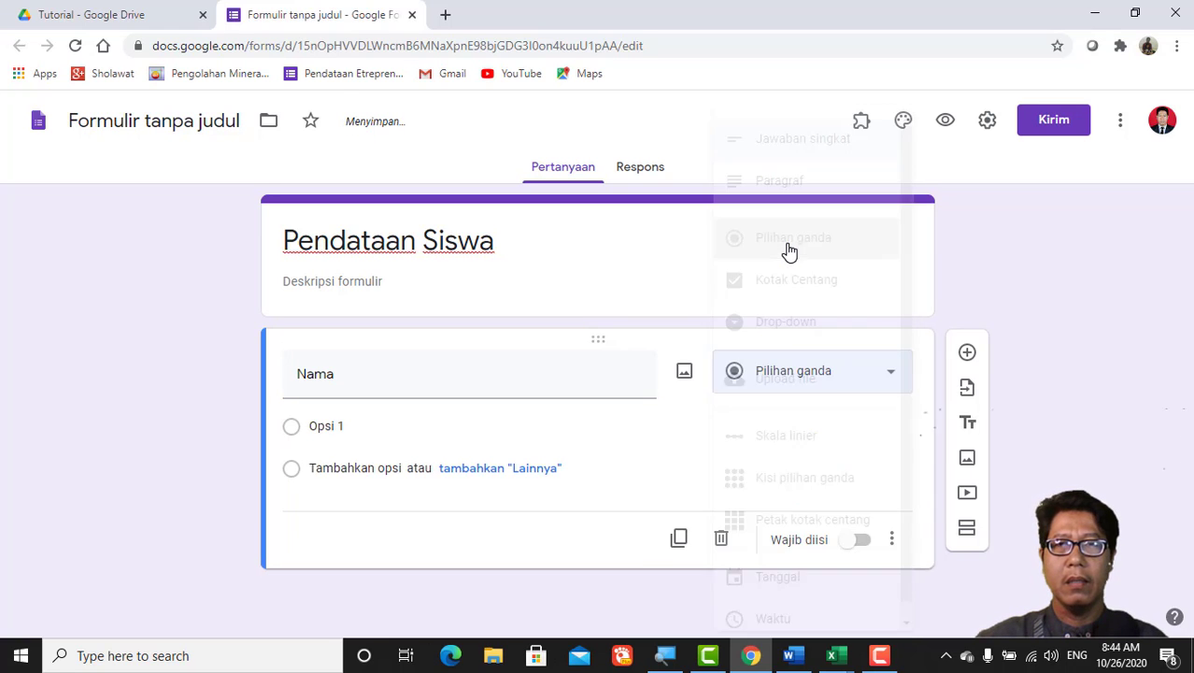
click(316, 426)
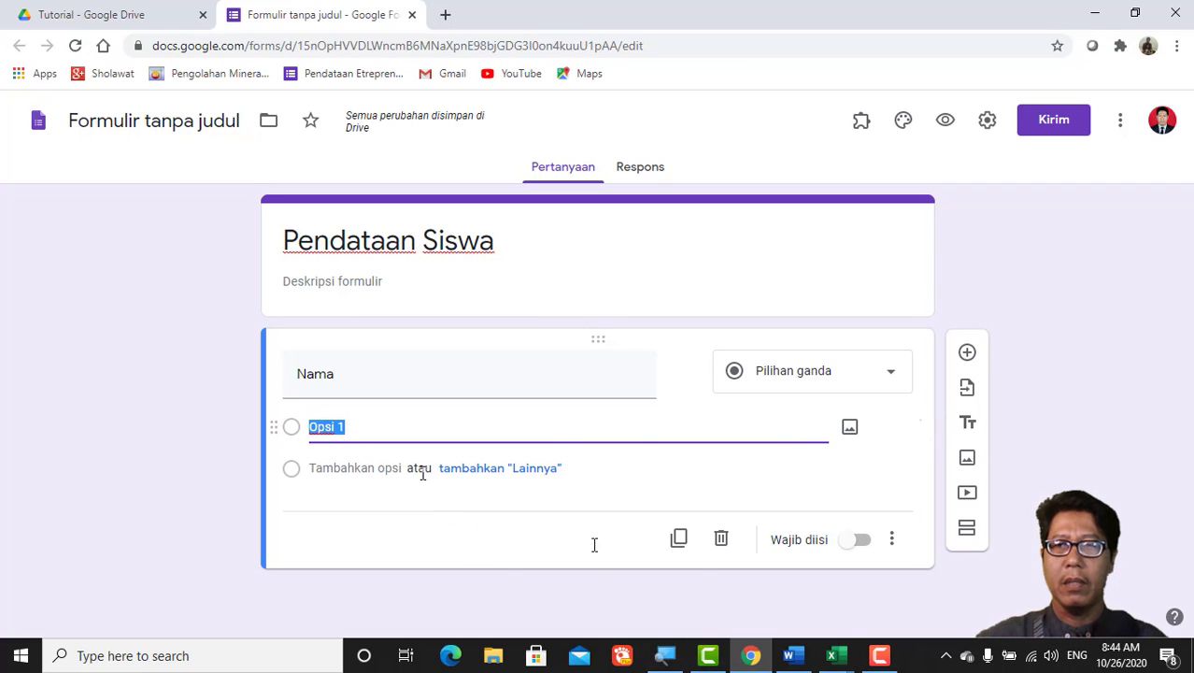
Step: Copy the 36 student names in C16:C51 of the KELAS X TMIB workbook
click(838, 656)
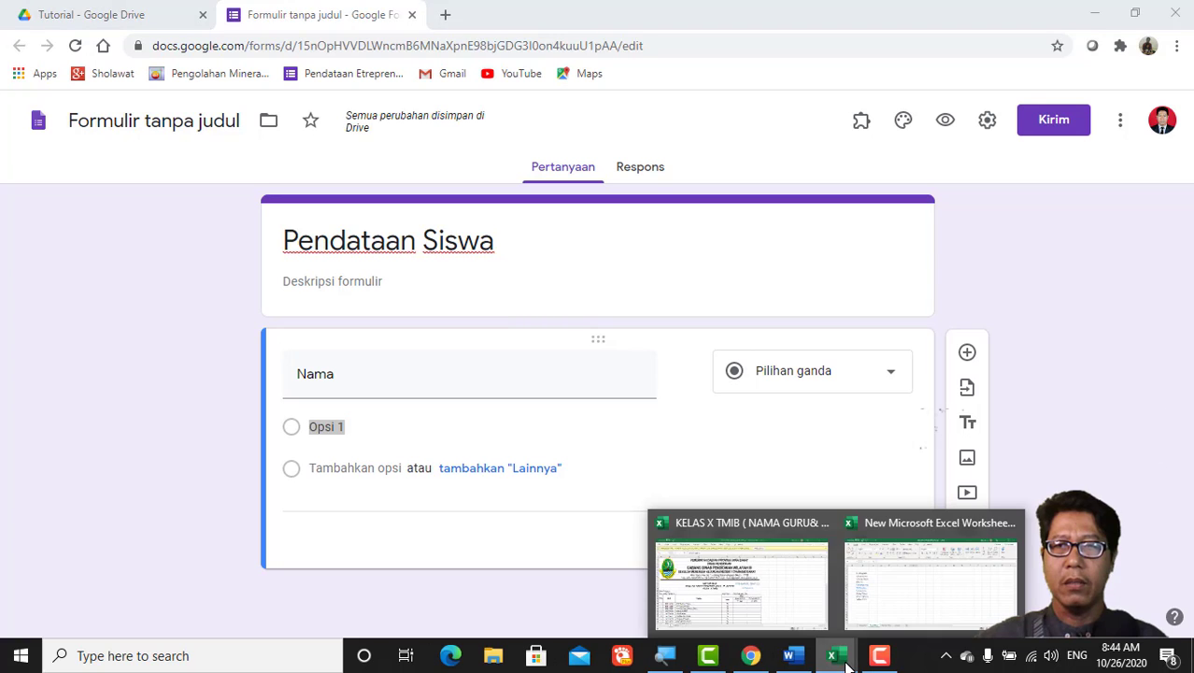
click(787, 619)
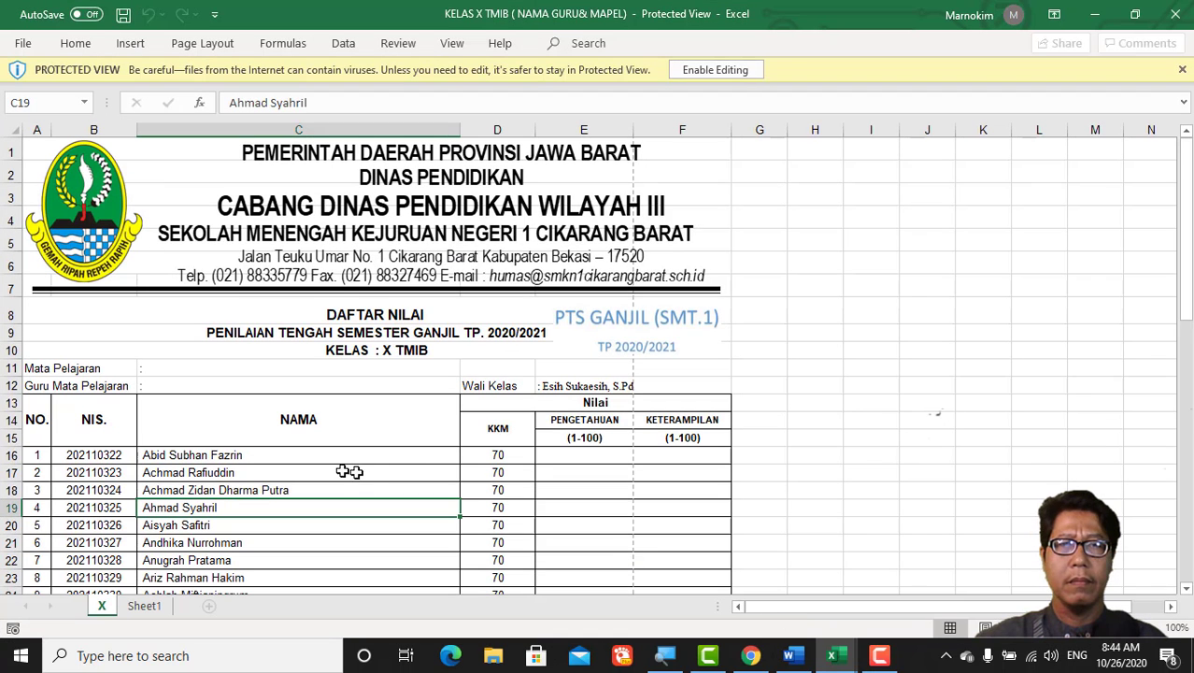
scroll(321, 471, down, 2)
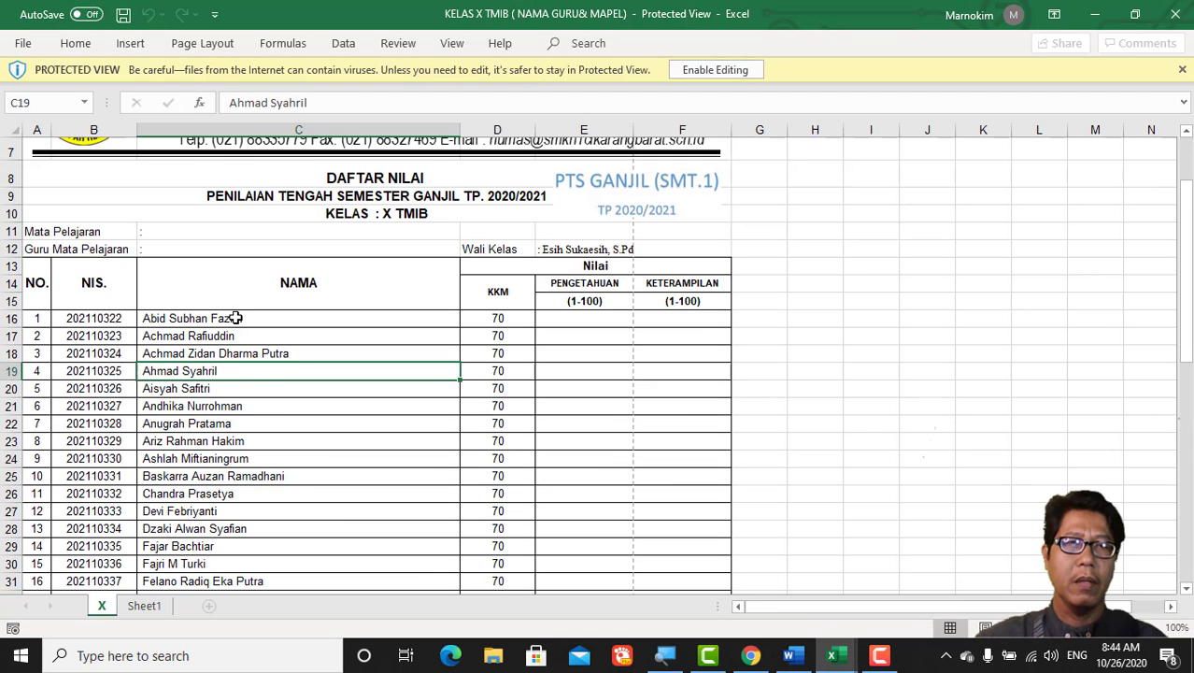
drag(235, 317, 231, 530)
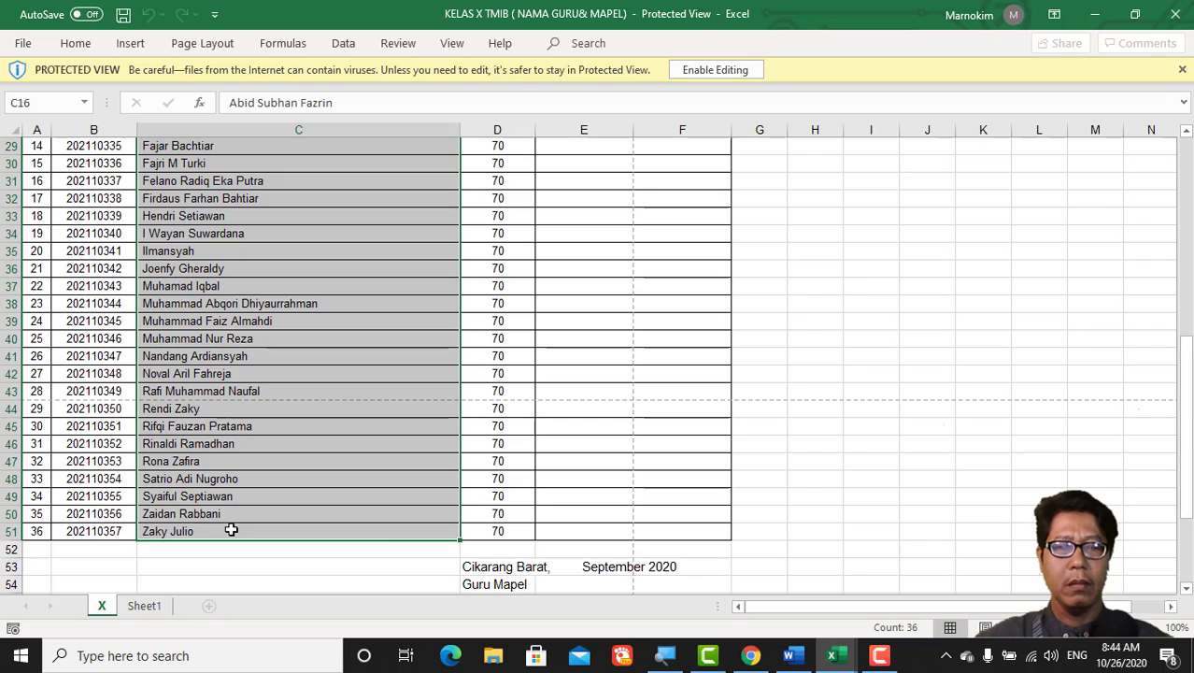
key(ctrl+c)
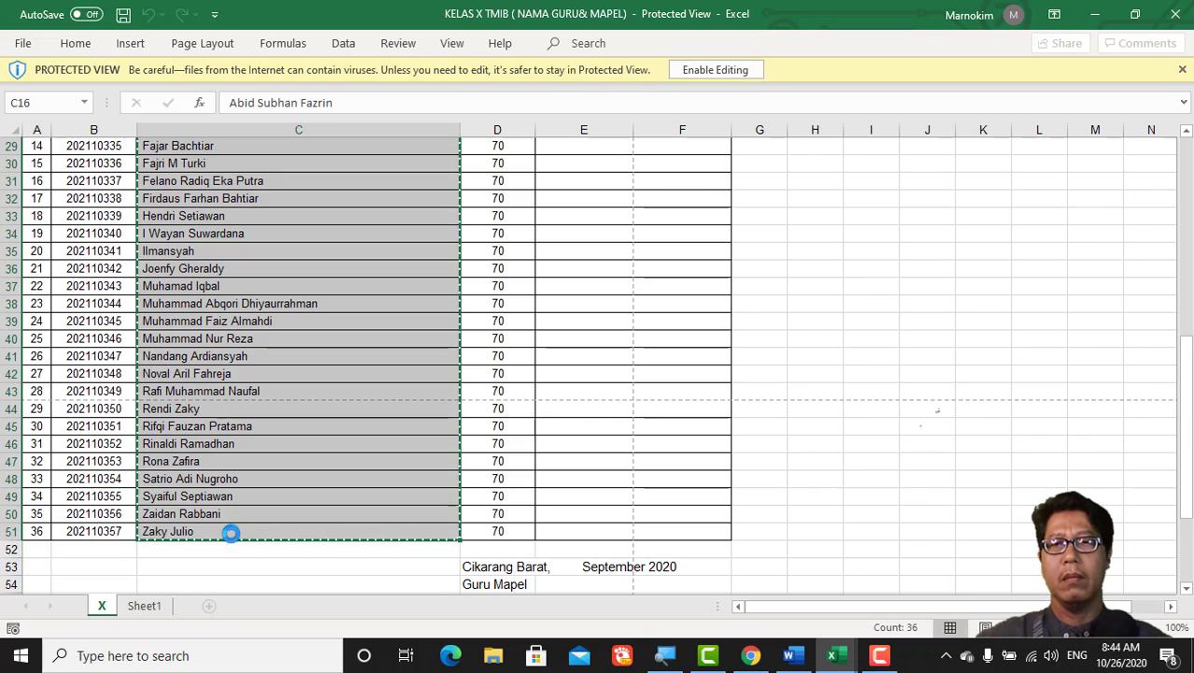
click(759, 659)
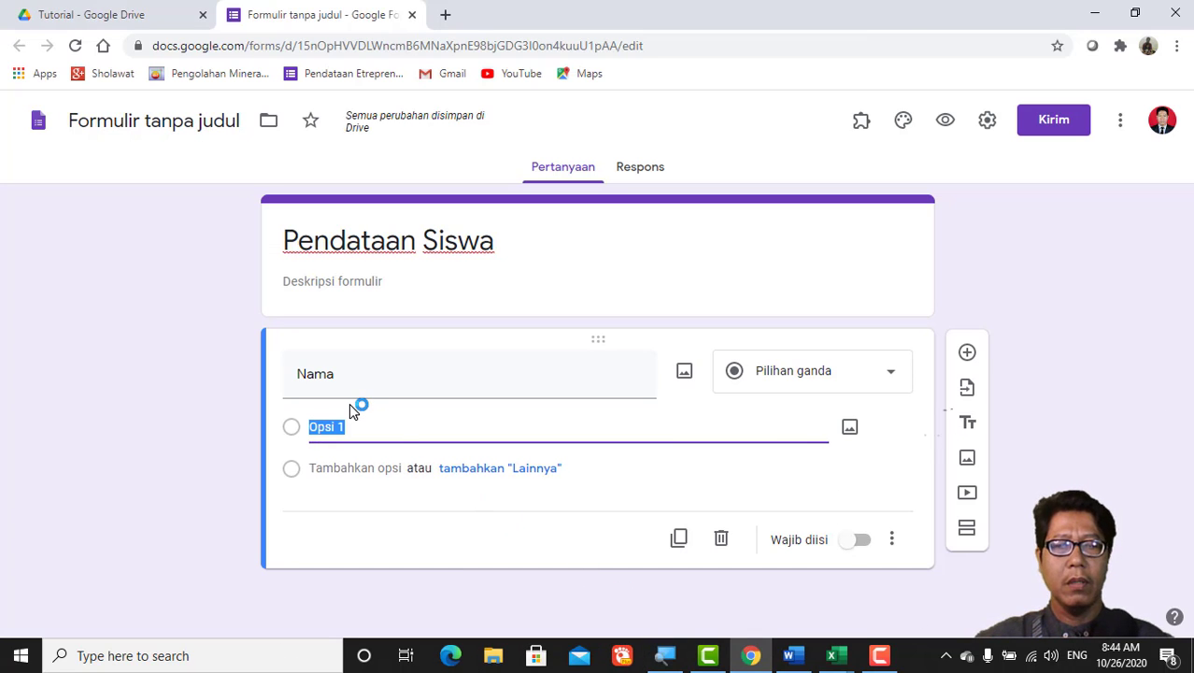
Step: Paste the student names as Nama's options, mark it Wajib diisi, and add a question
key(ctrl+v)
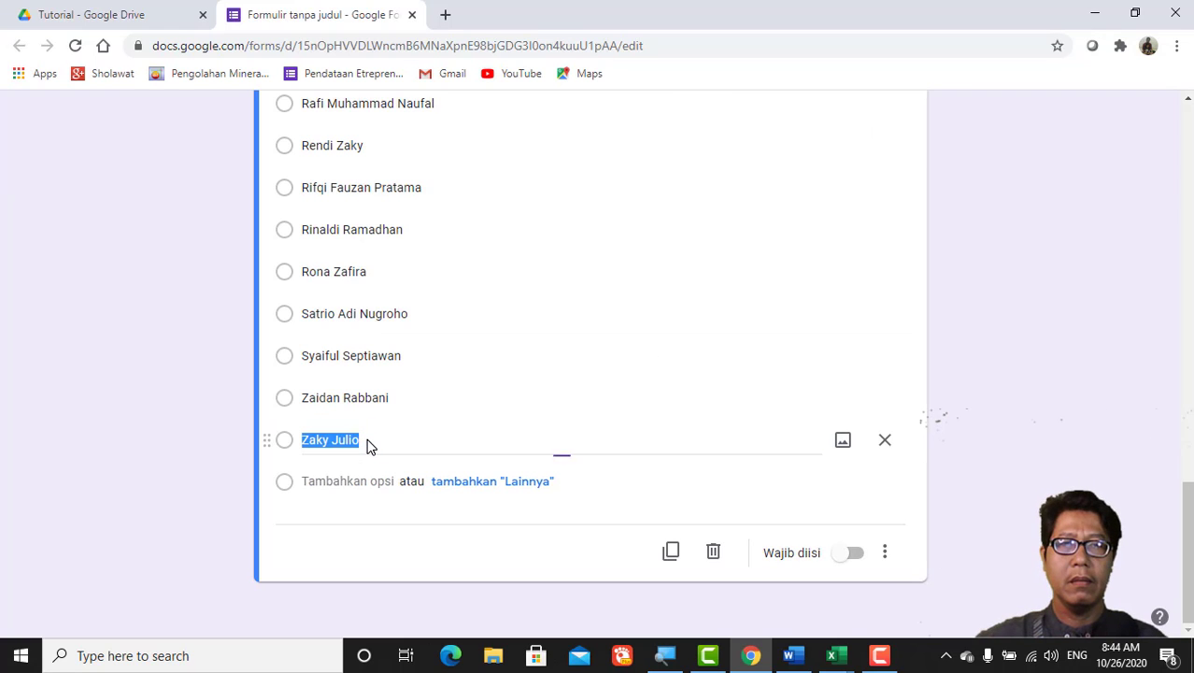
click(861, 558)
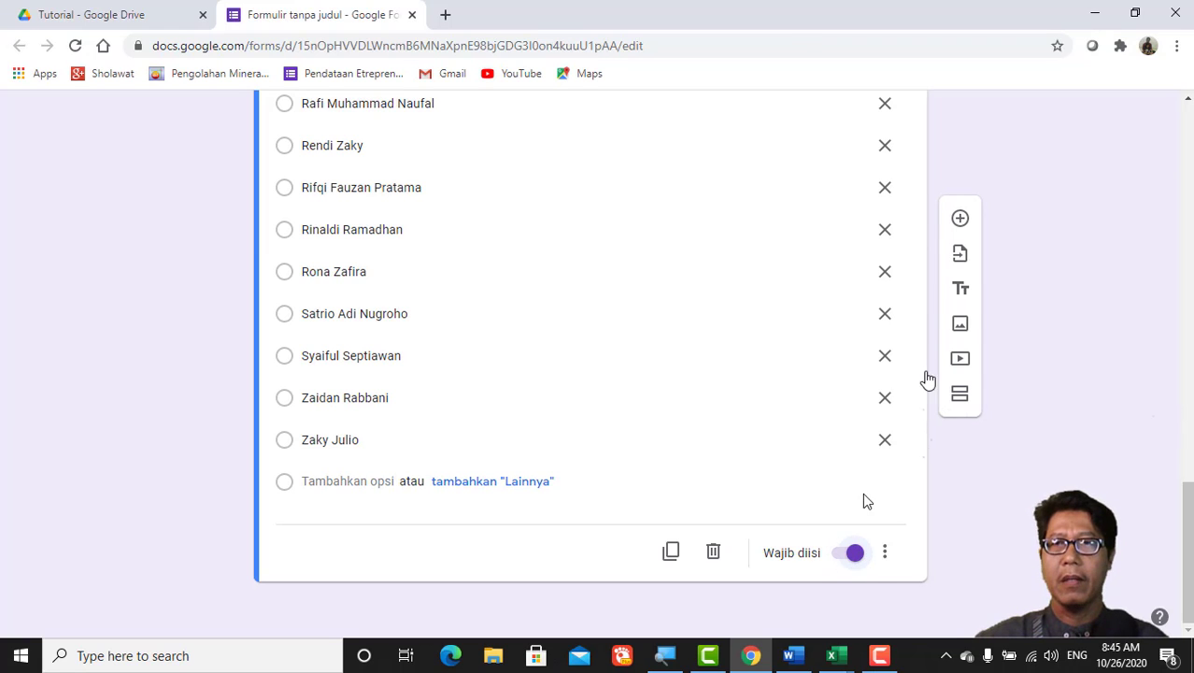
click(960, 220)
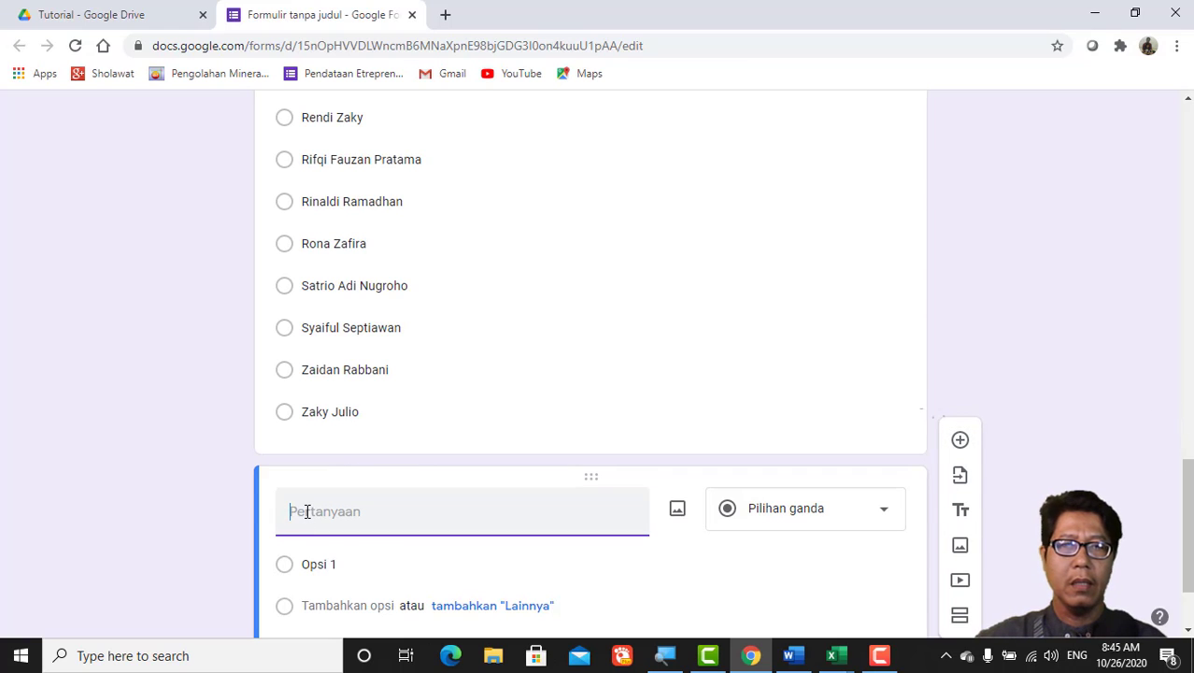
Step: Make a multiple-choice 'Kota' question with options 'Bekasi' and 'Lainnya'
text(Kota)
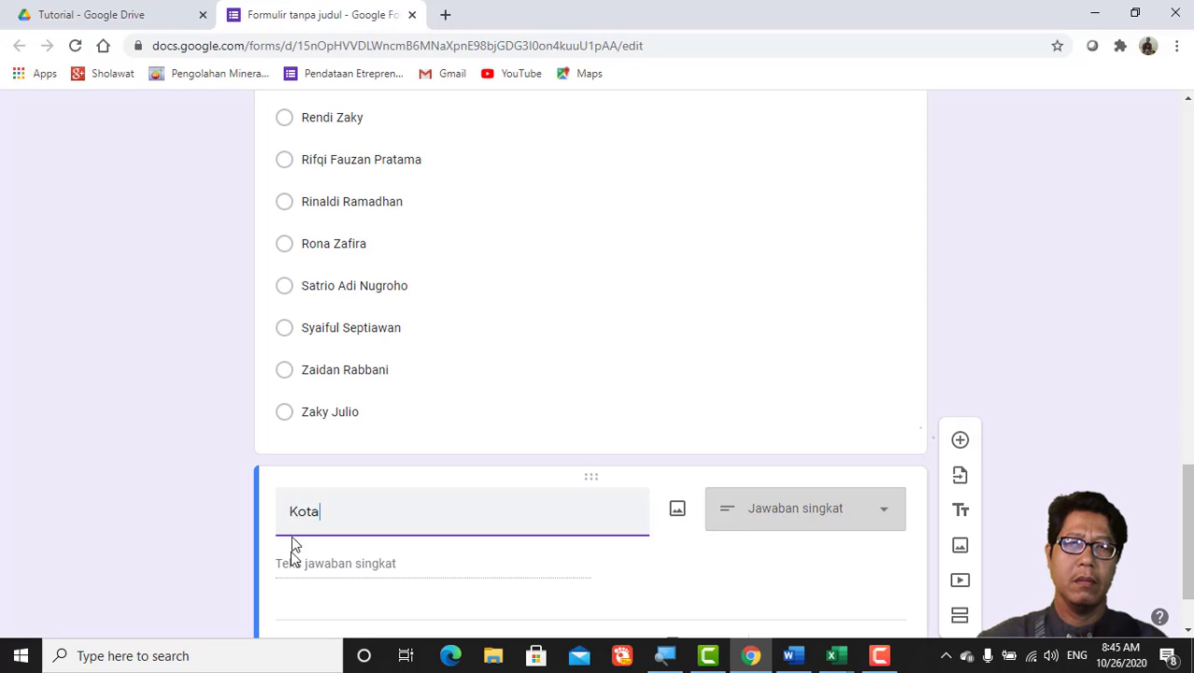
click(886, 516)
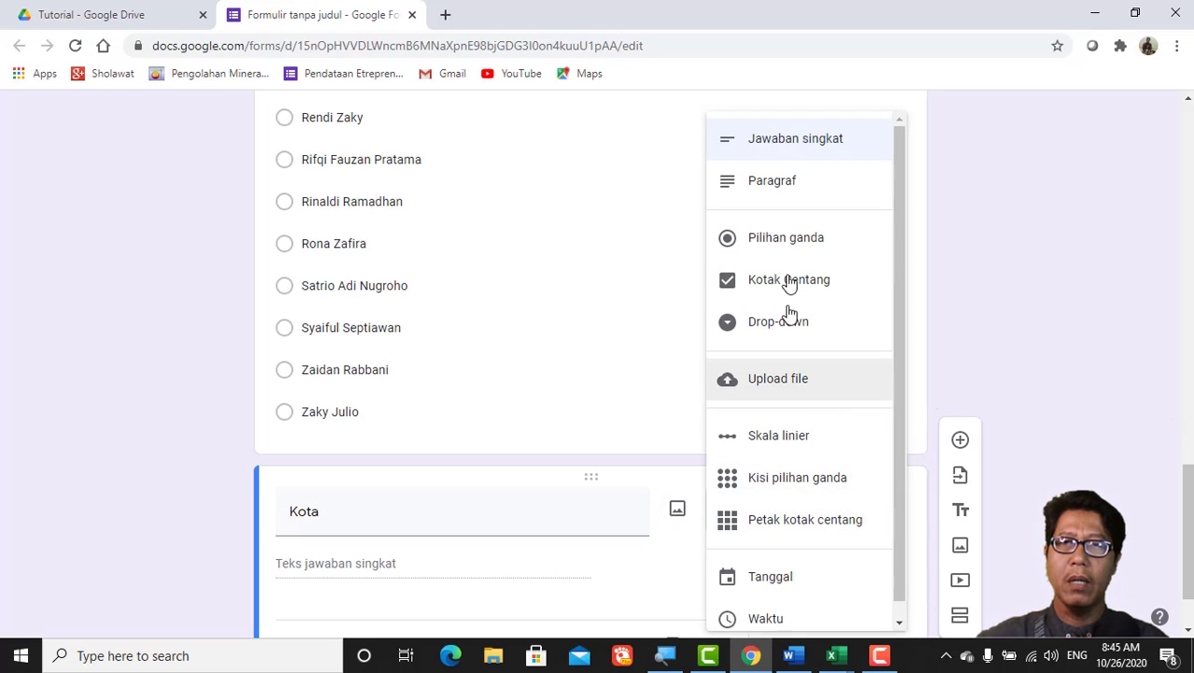
click(778, 247)
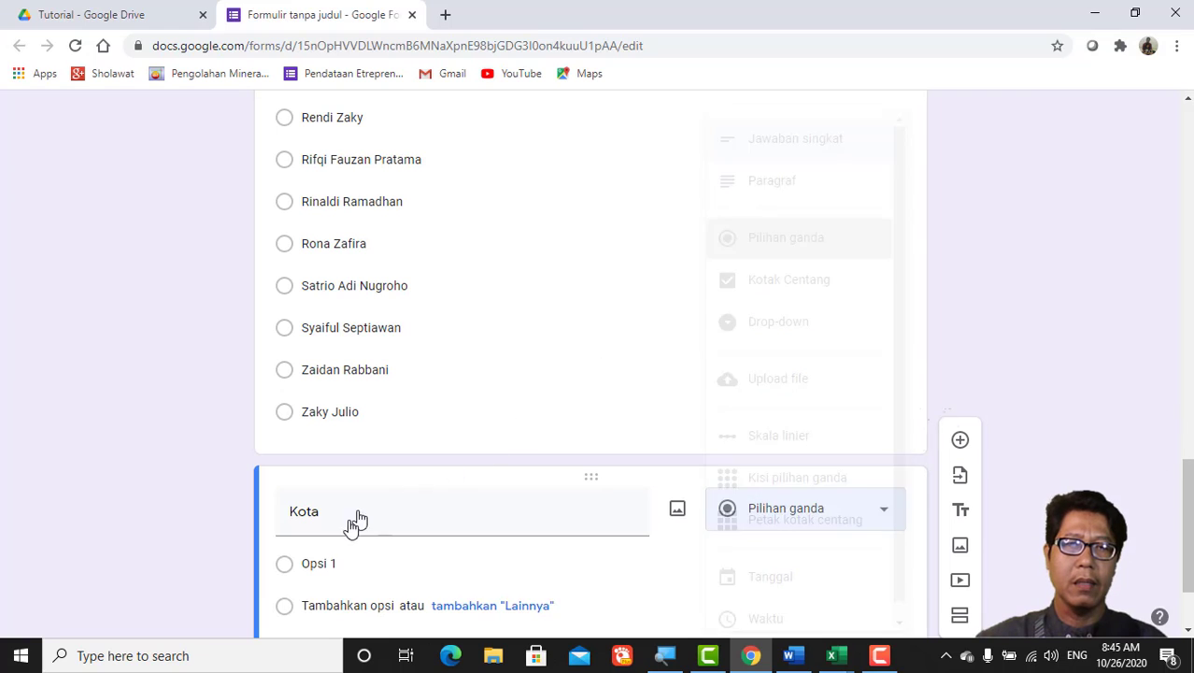
click(310, 561)
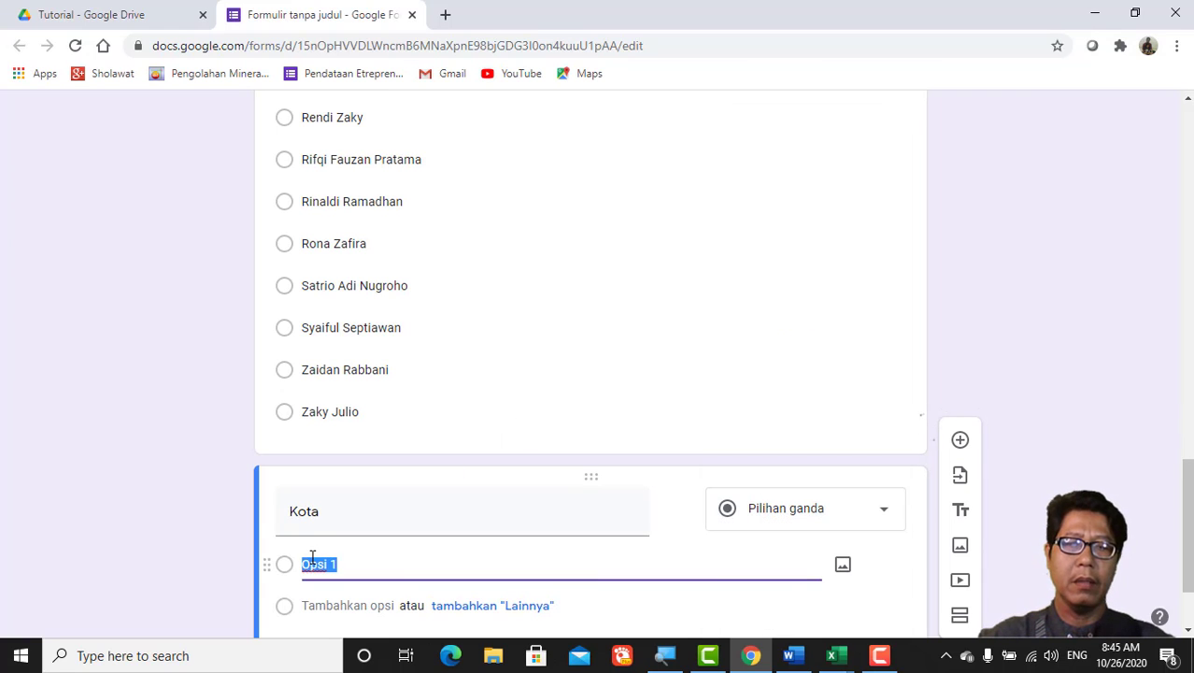
text(Bekasi)
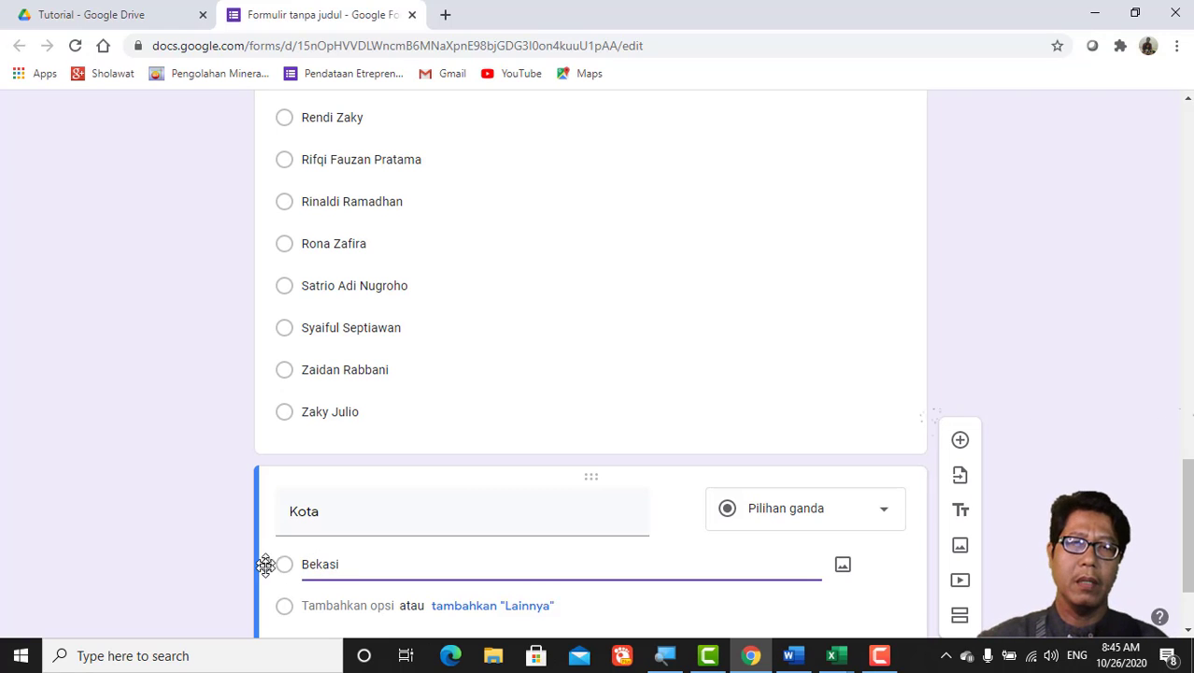
click(314, 603)
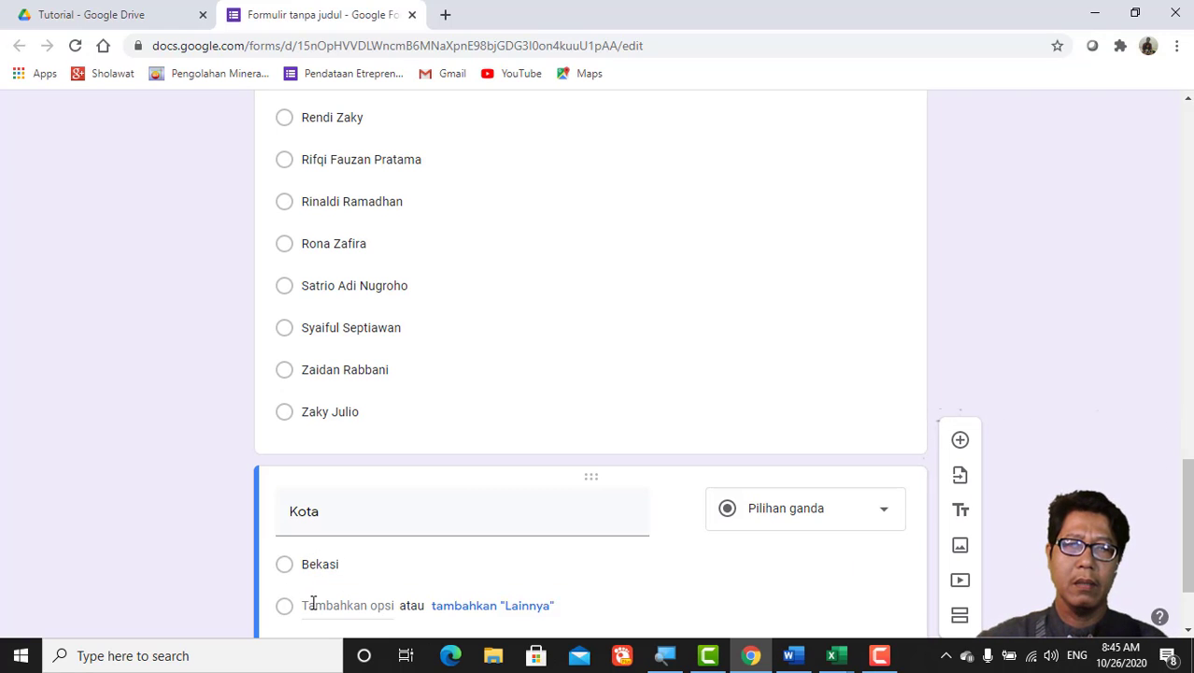
click(314, 603)
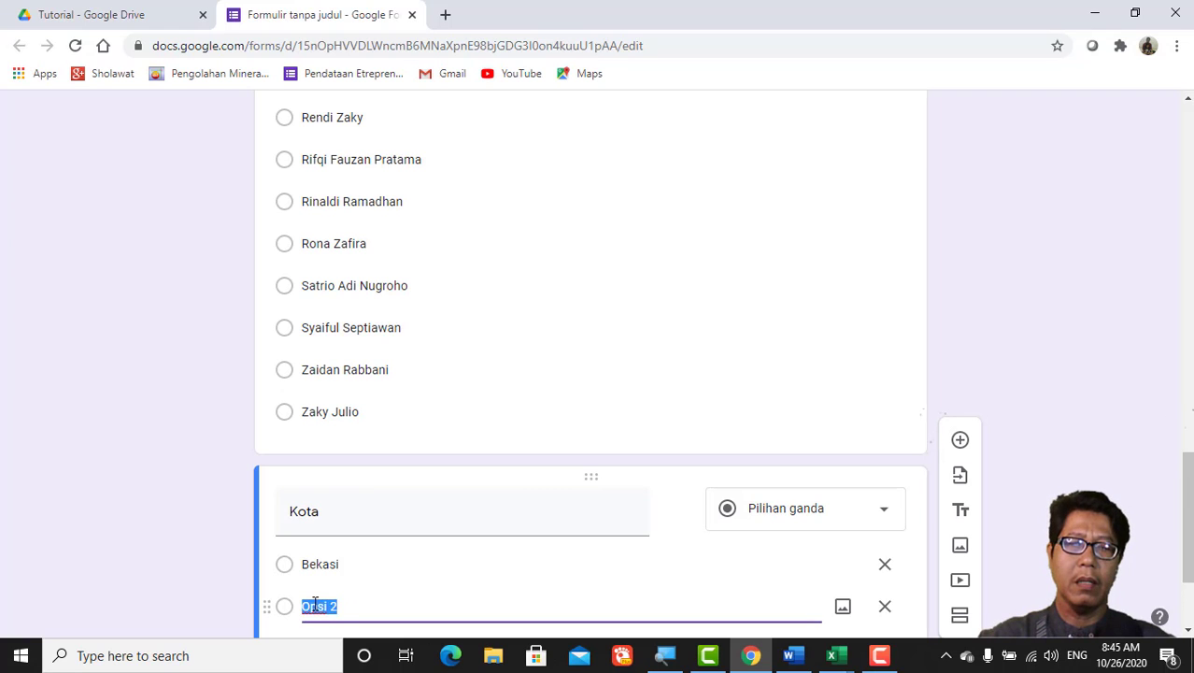
text(Lainn)
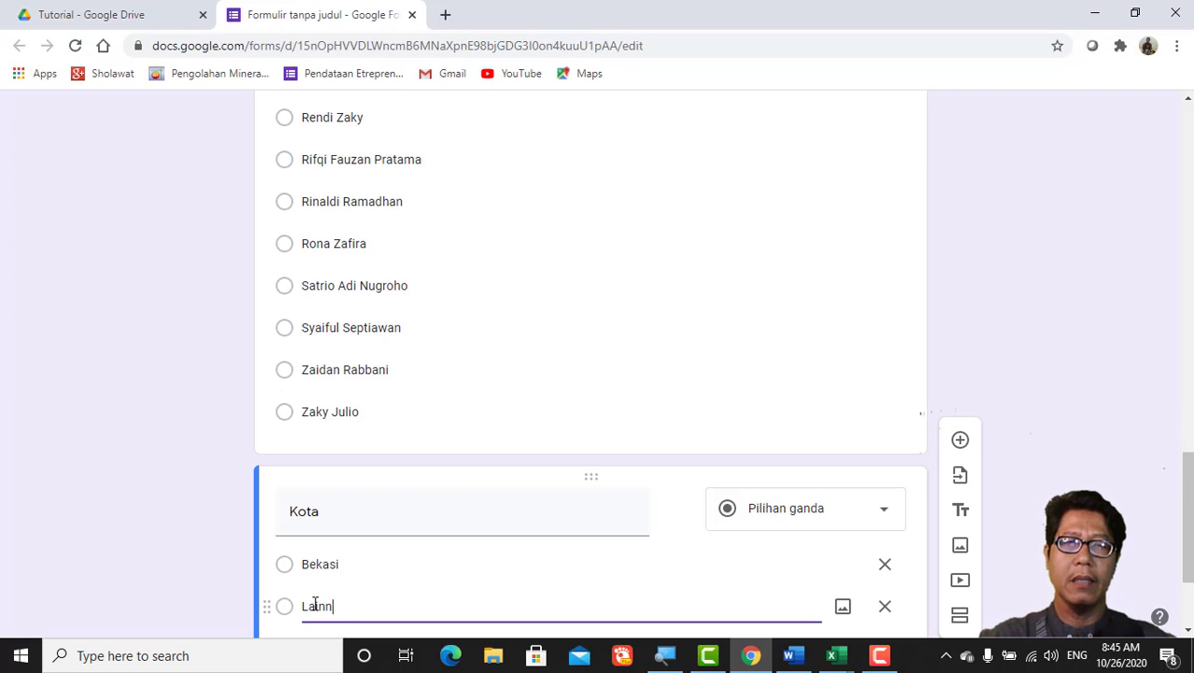
text(ya)
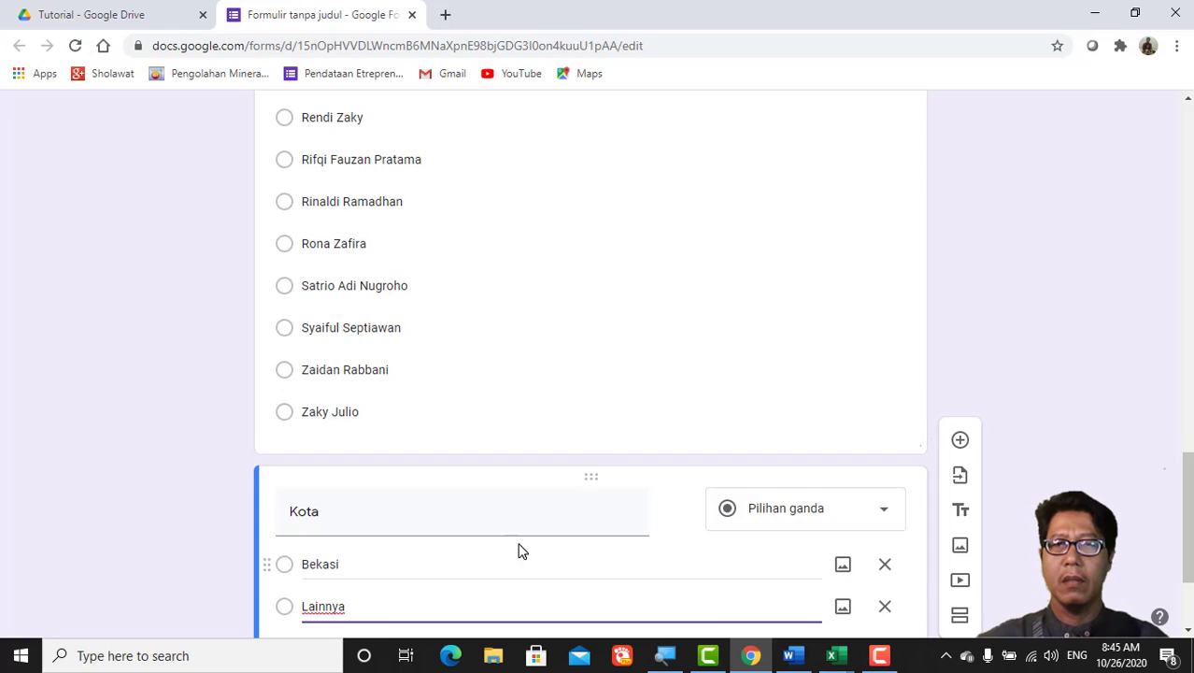
scroll(520, 543, down, 2)
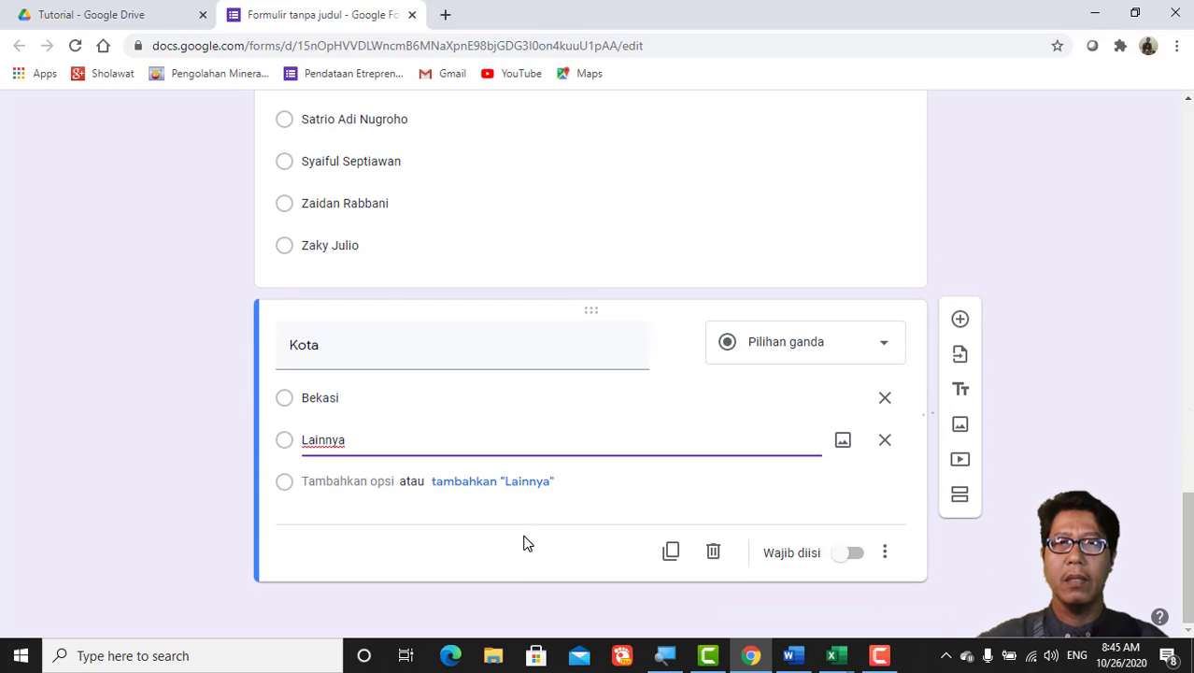
Step: Make Kota required, enable 'Go to section based on answer', and add a second section
click(856, 556)
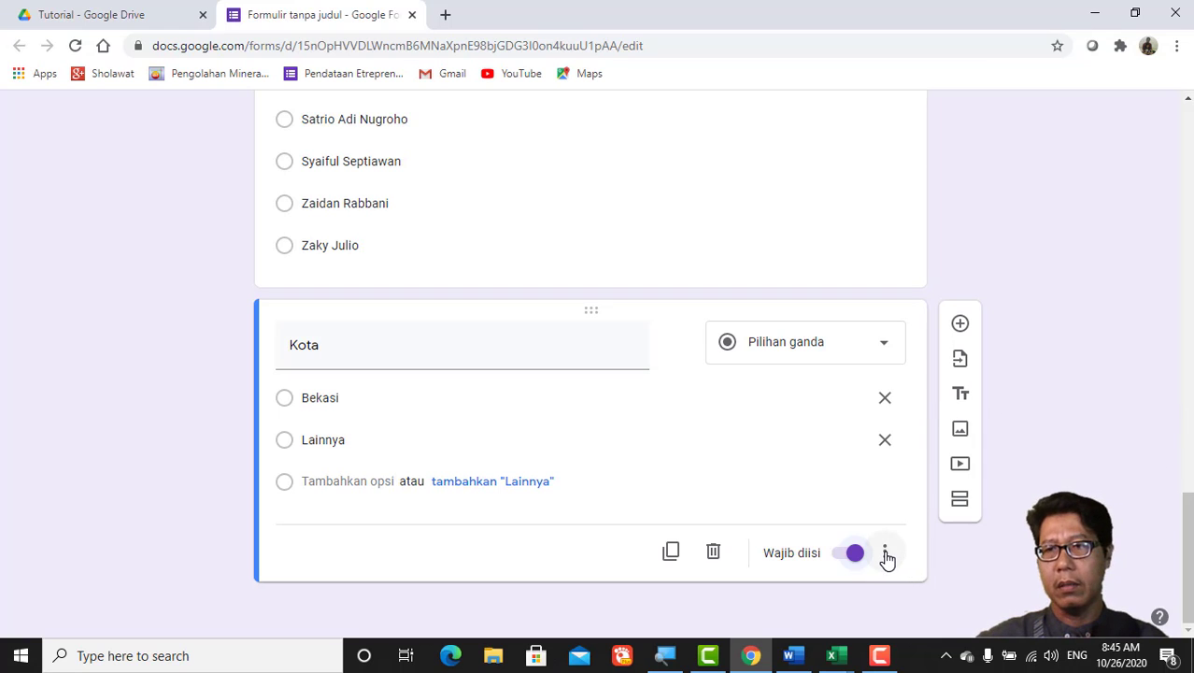
click(885, 553)
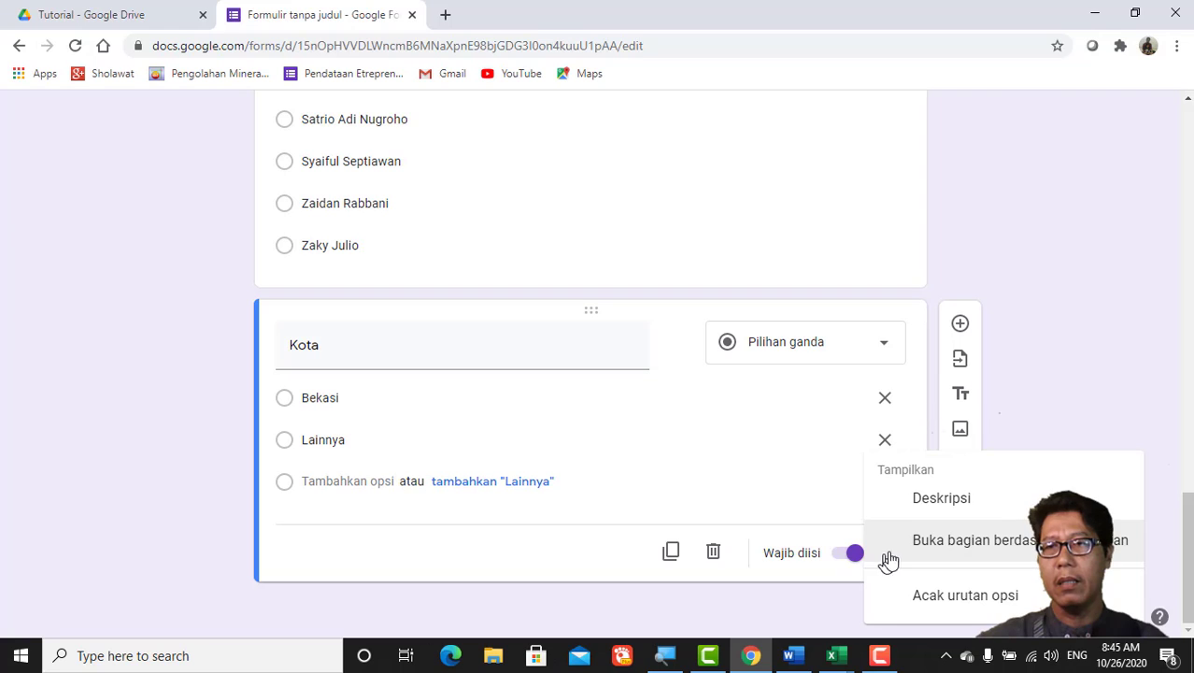
click(952, 549)
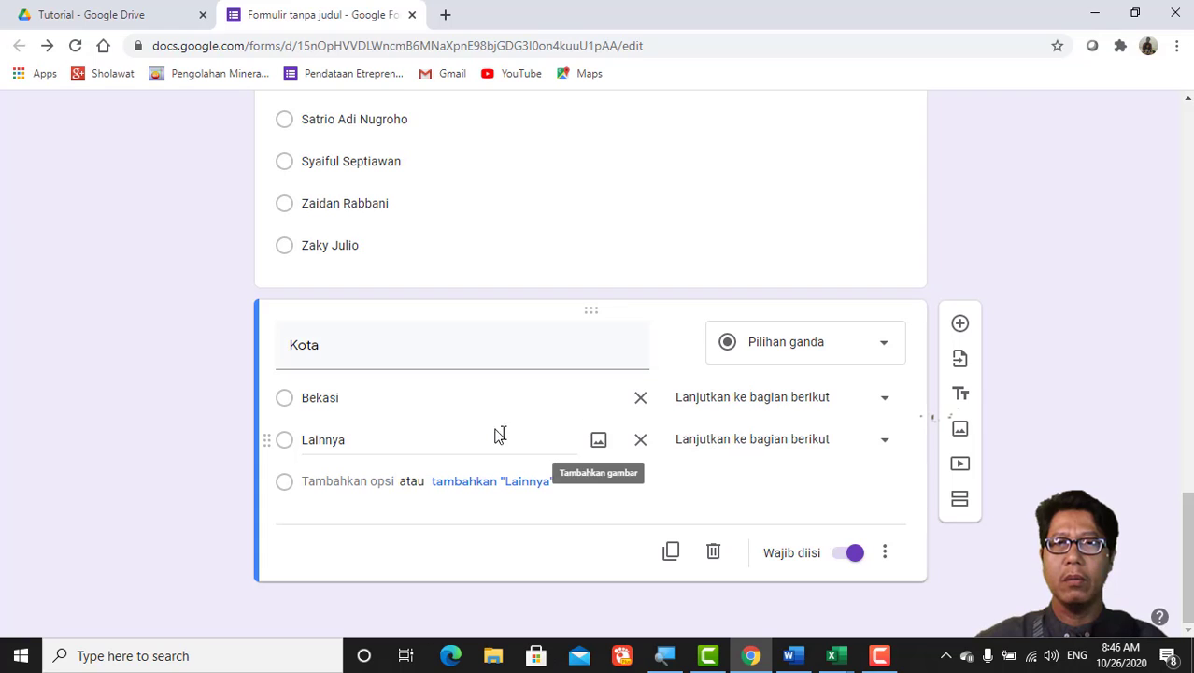
click(961, 504)
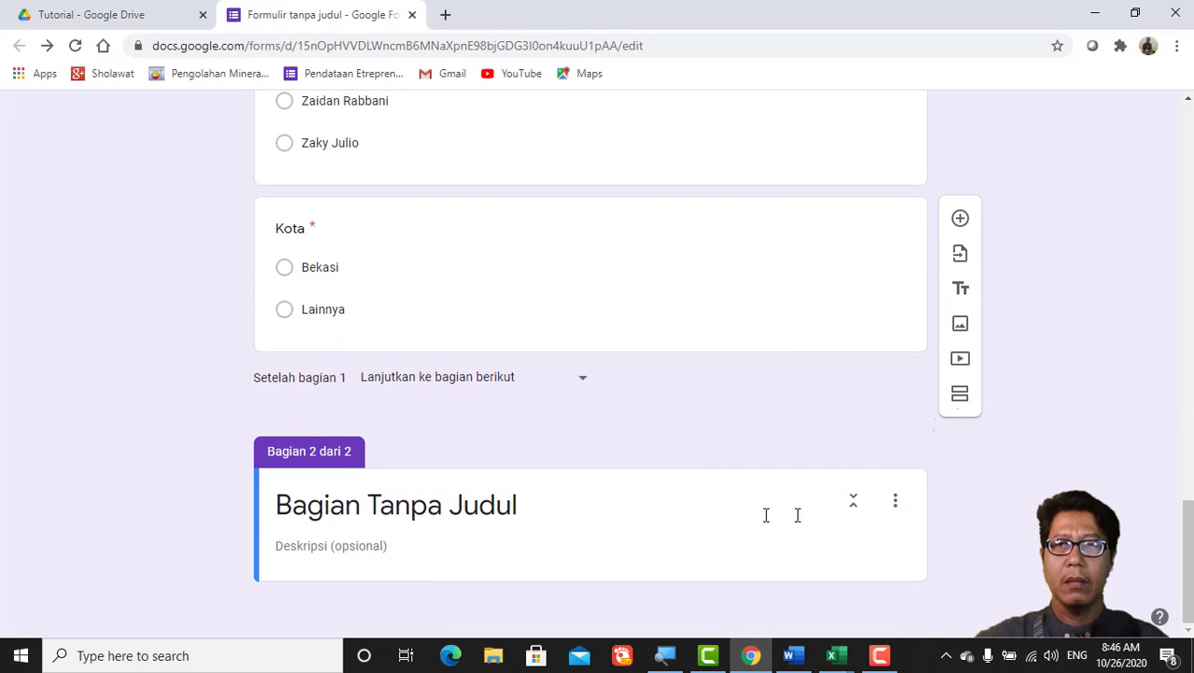
Step: Rename the 'Bagian Tanpa Judul' section to 'Kecamatan di Kota Bekasi'
click(368, 505)
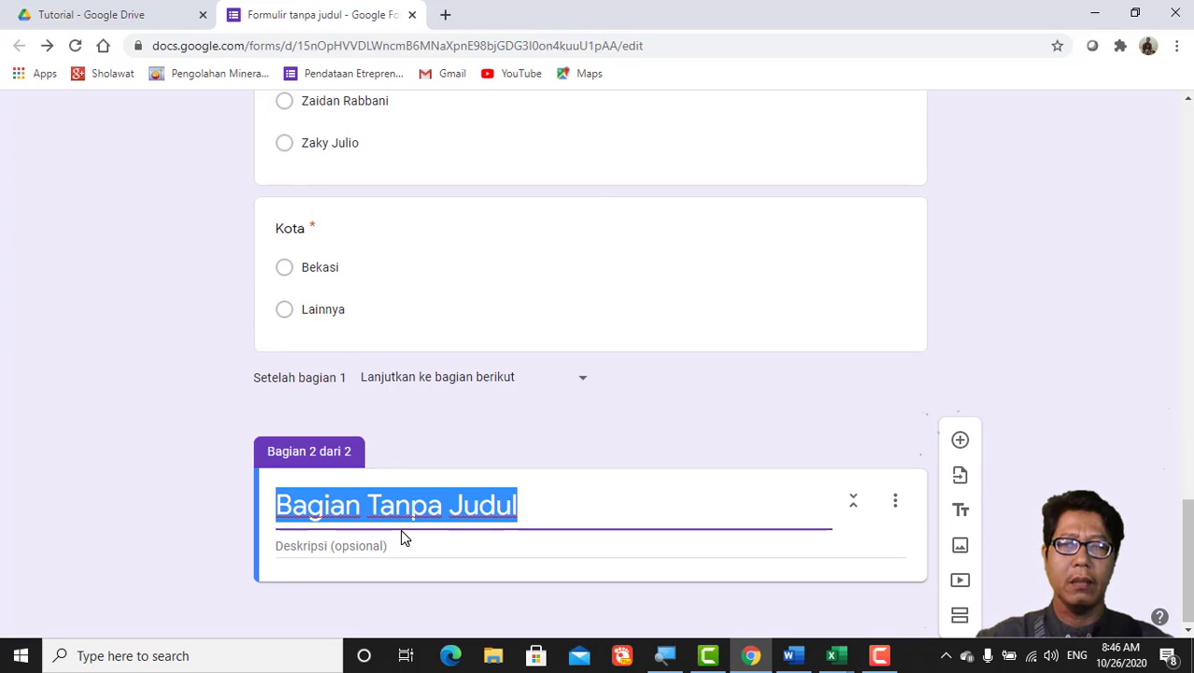
text(Kecama)
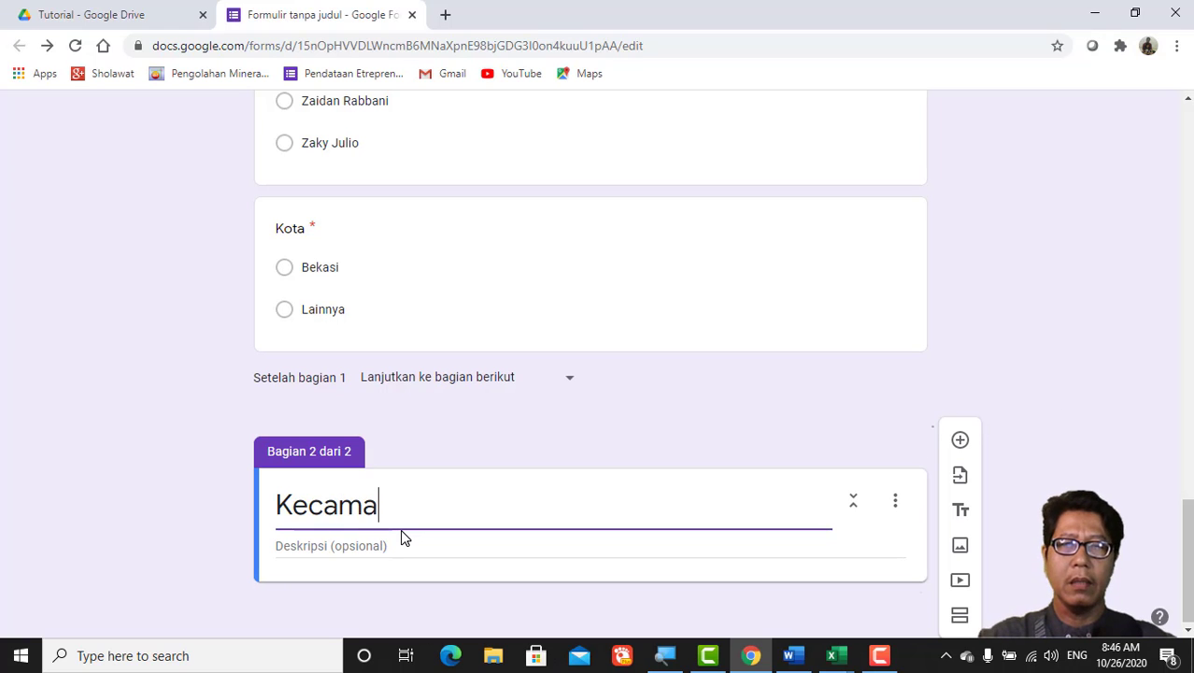
text(tan d)
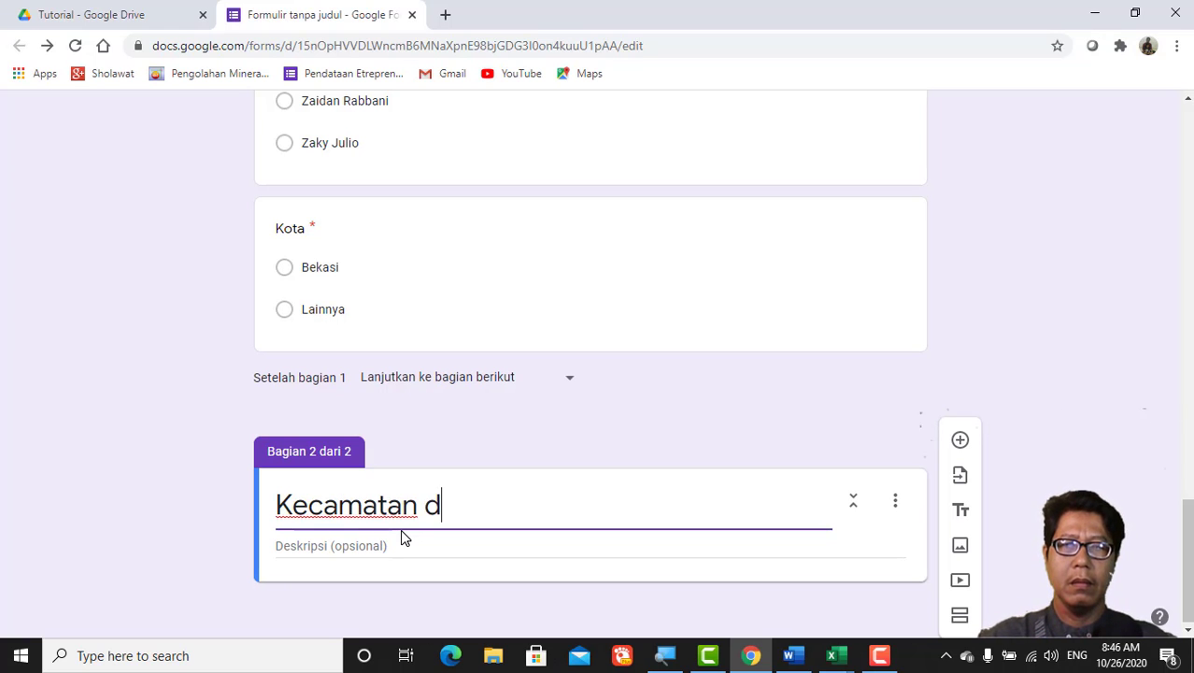
text(i Ko)
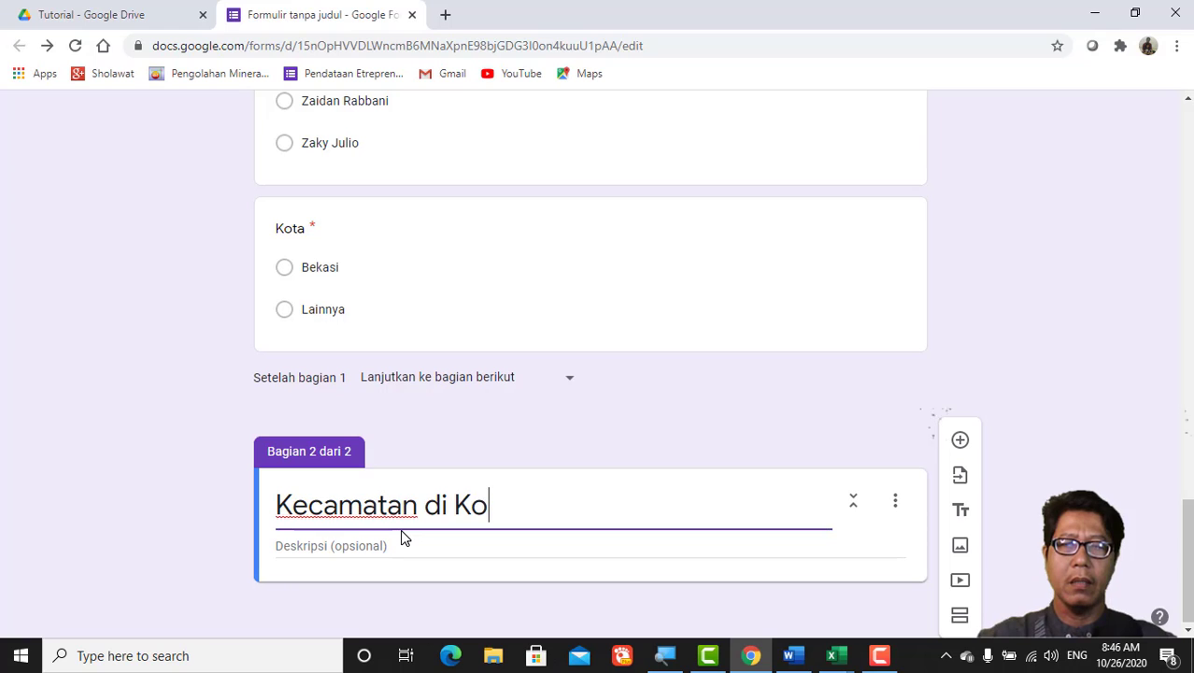
text(ta Bekasi)
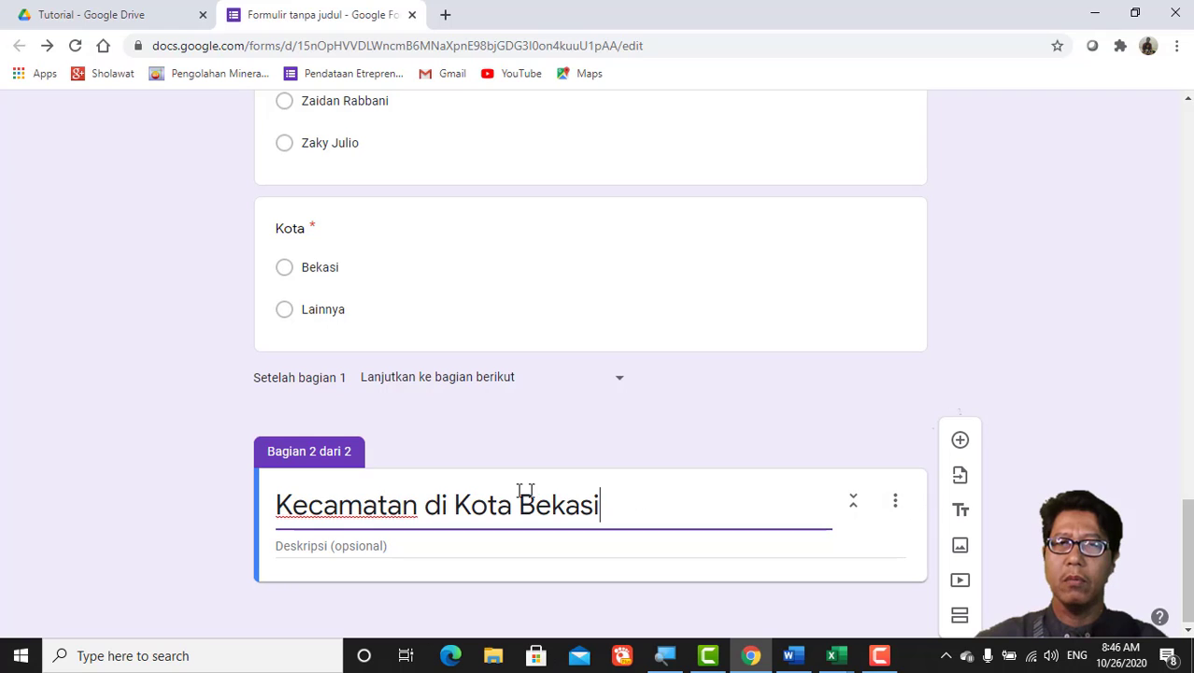
Step: Add a multiple-choice 'Kecamatan' question to the Kota Bekasi section and select its 'Opsi 1' placeholder
click(960, 442)
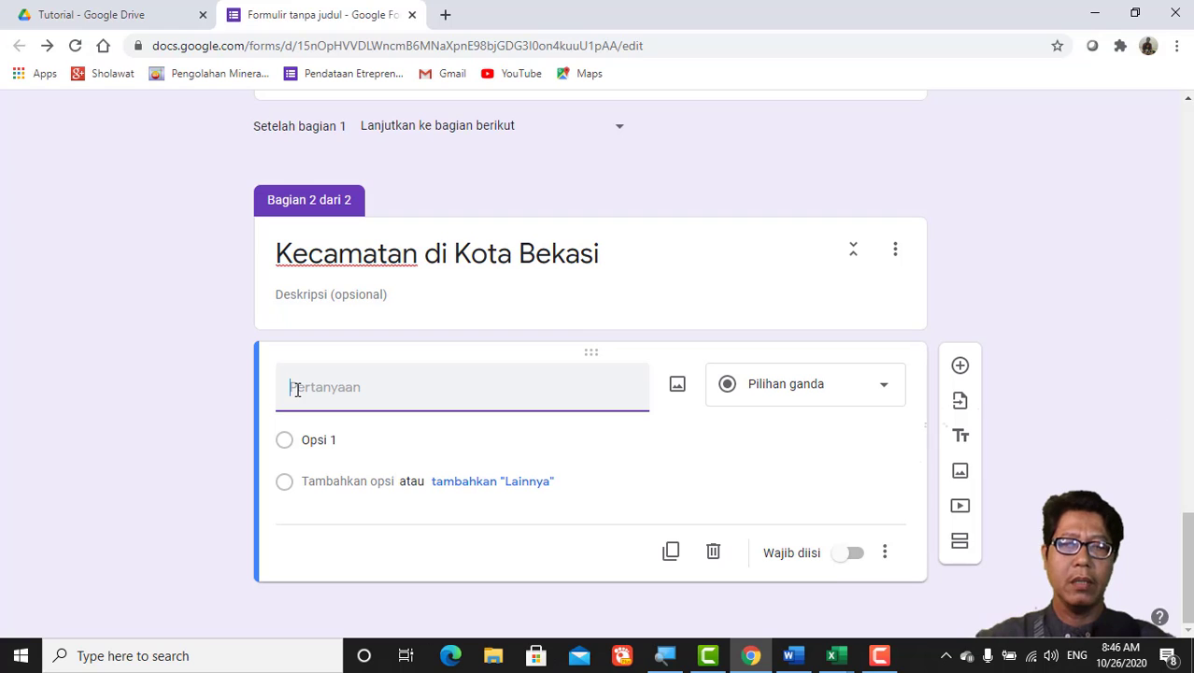
text(Kecamatan)
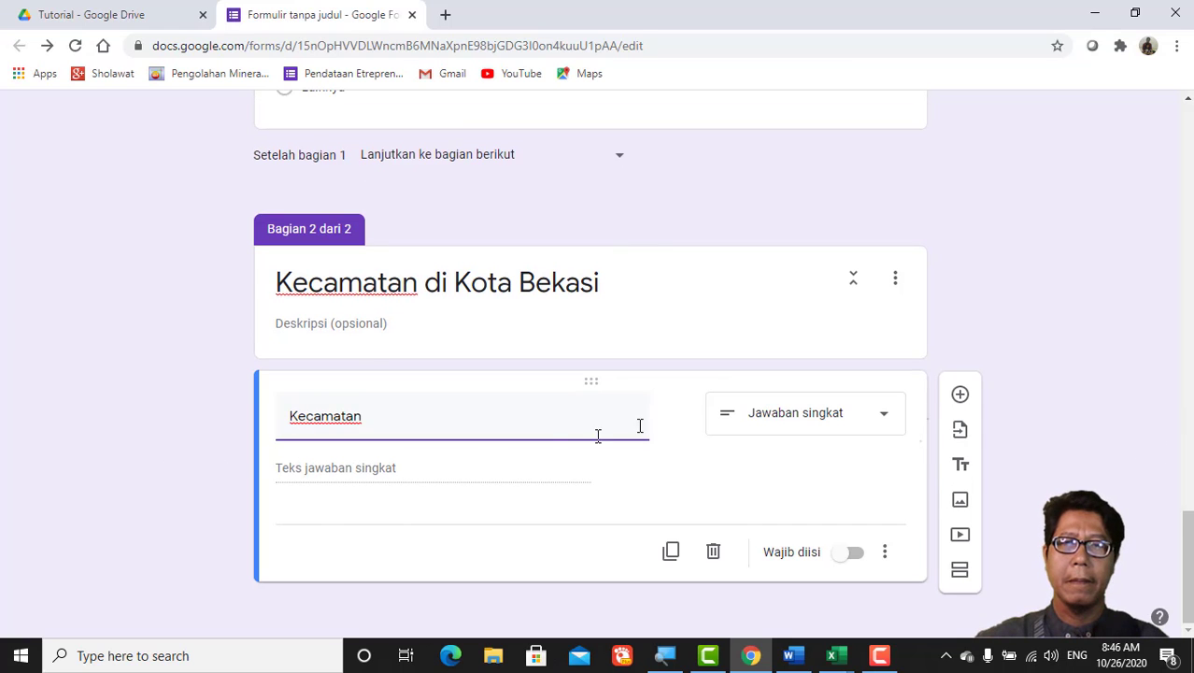
click(886, 422)
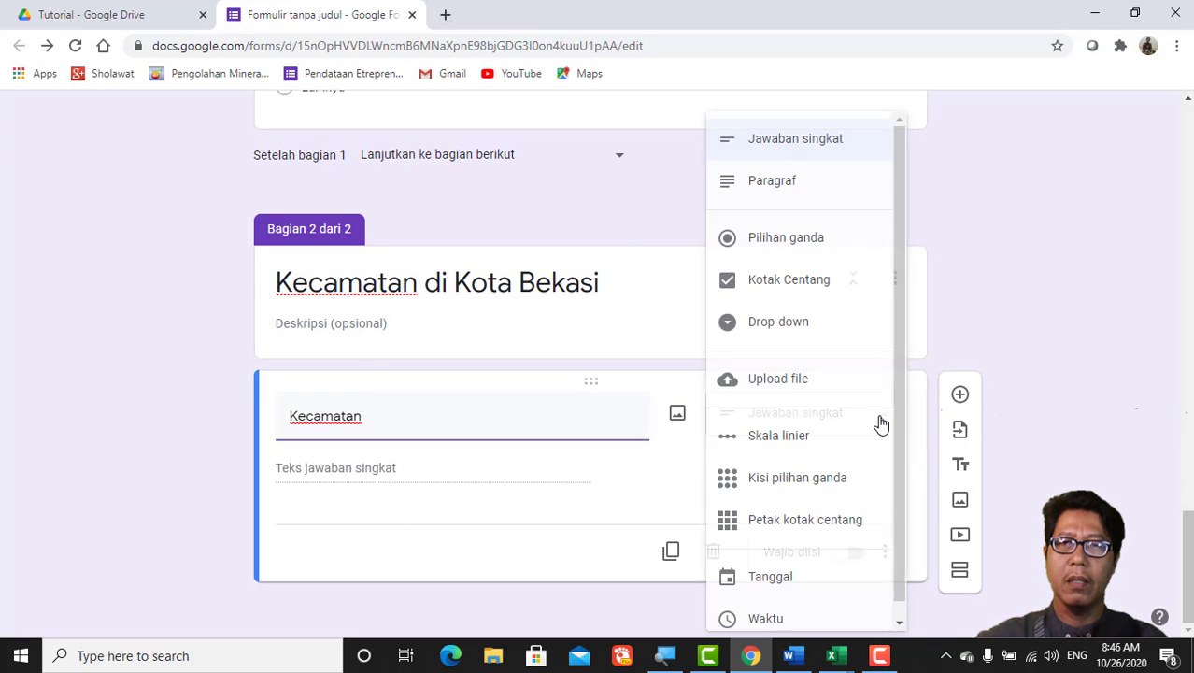
click(774, 244)
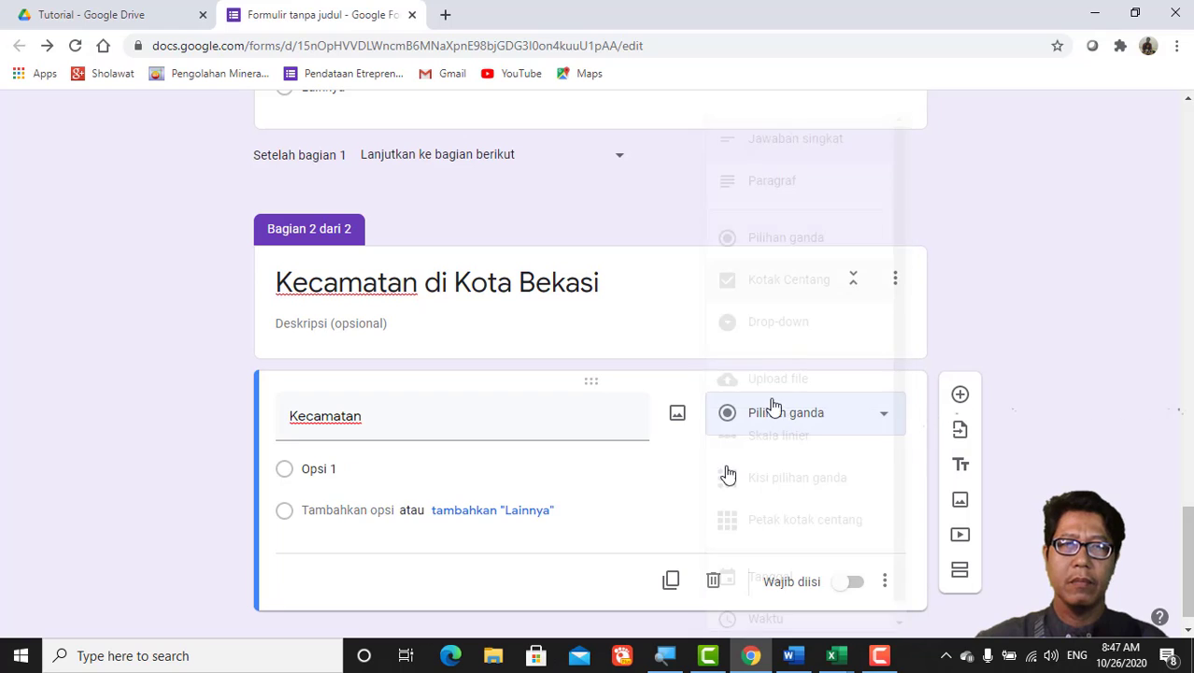
click(327, 467)
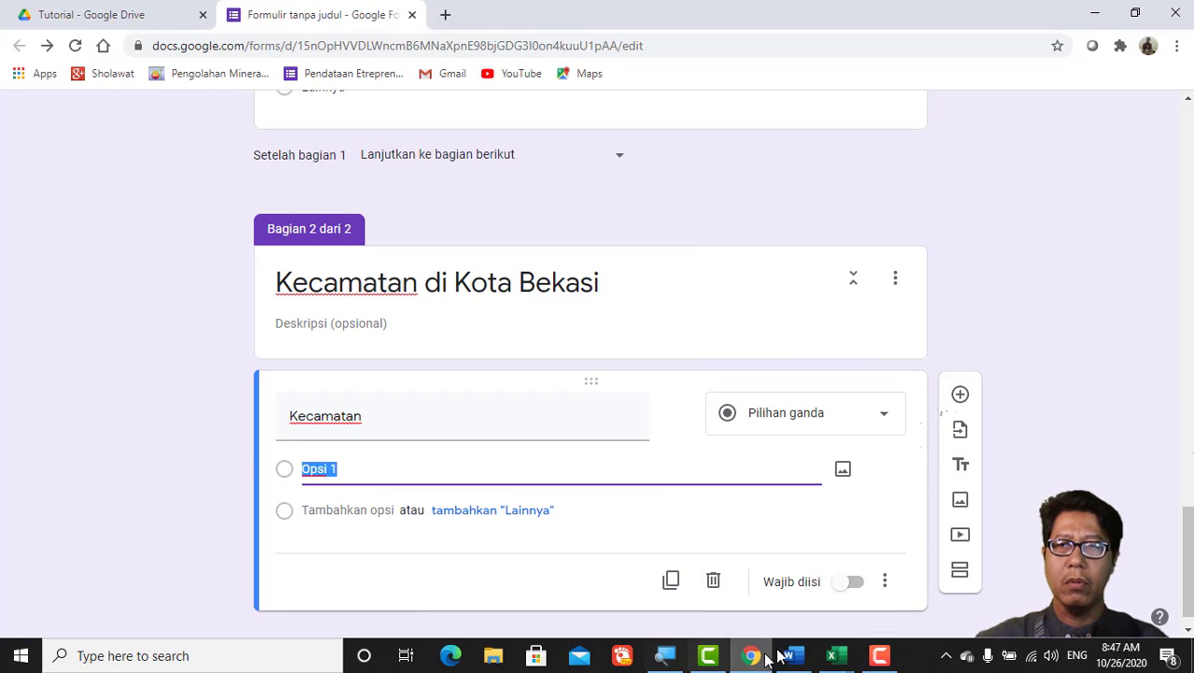
click(840, 657)
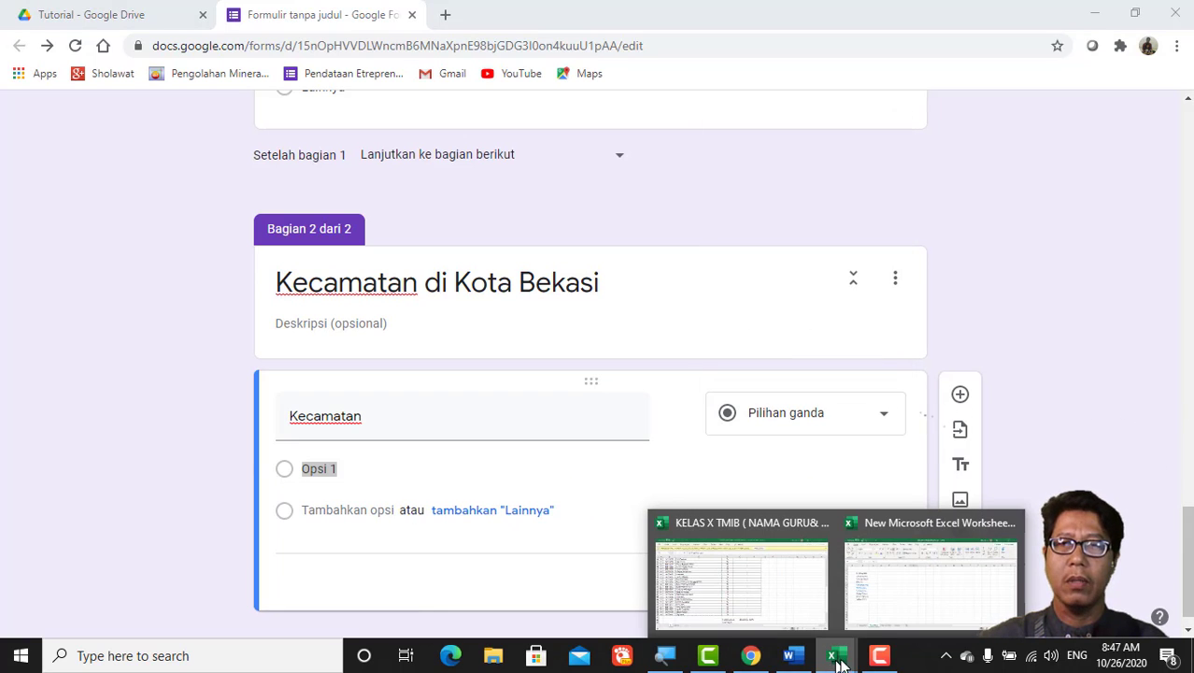
Step: Copy Bantargebang, Mustikajaya and Rawalumbu (B7:B9) from the Kecamatan sheet, then return to the form
click(894, 607)
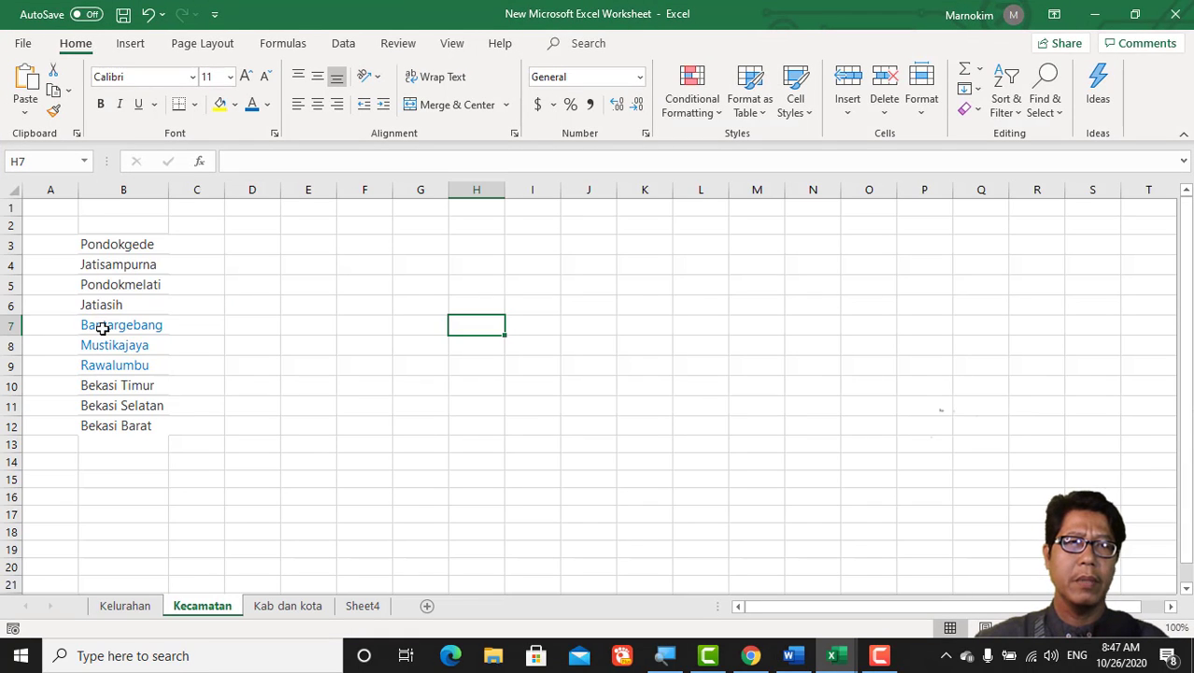
drag(110, 324, 109, 357)
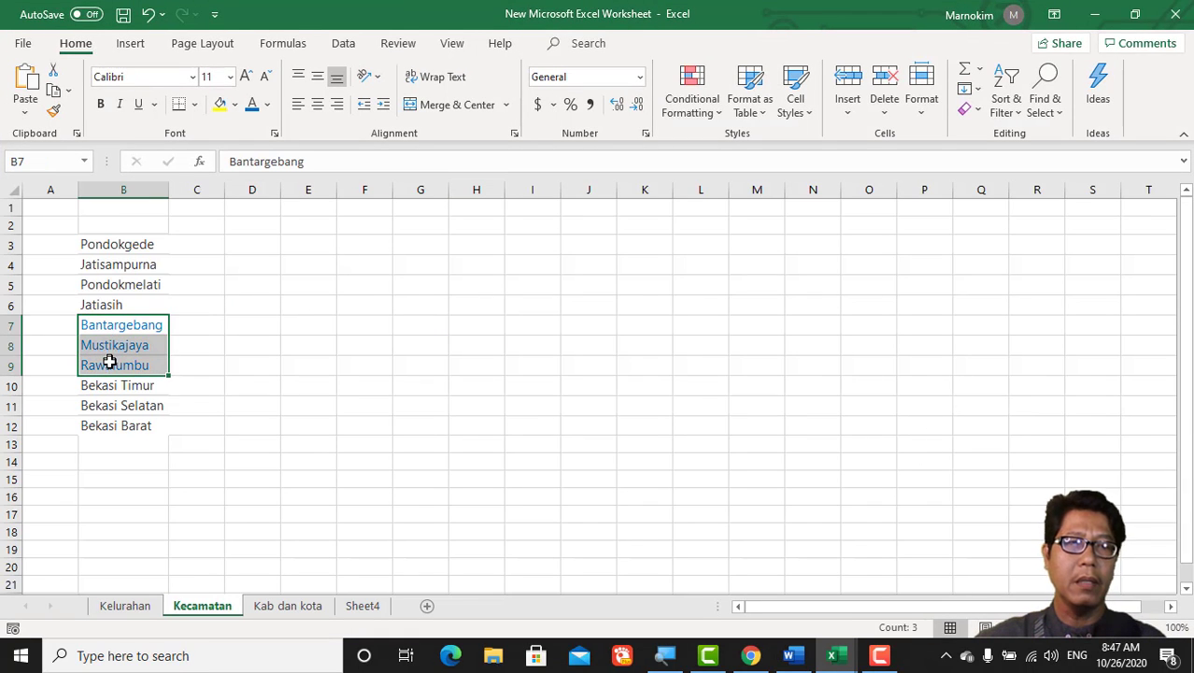
key(ctrl+c)
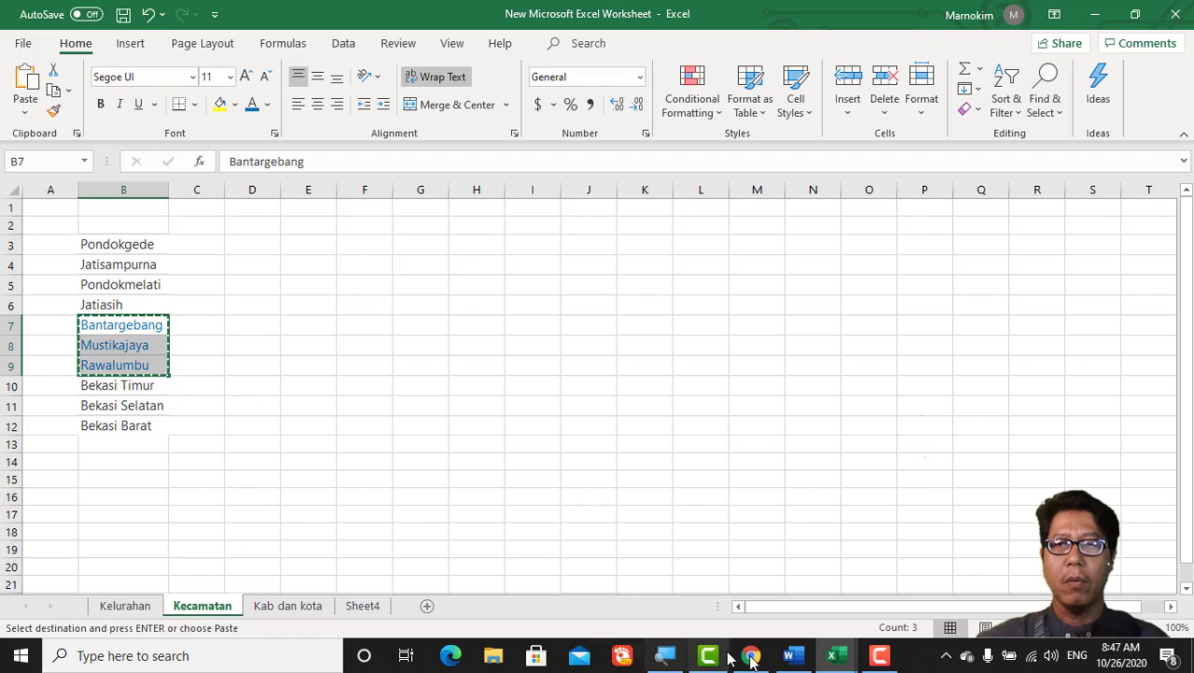
click(762, 659)
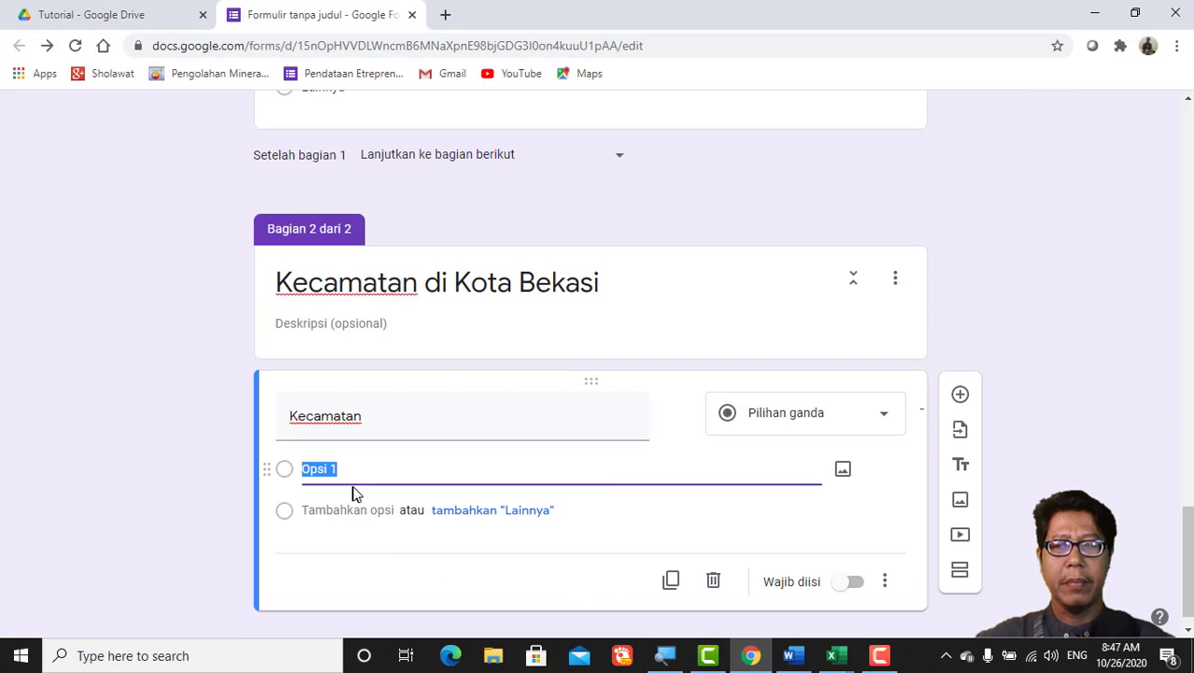
Step: Paste the three districts as Kecamatan options, make it required, and enable going to a section based on answer
key(ctrl+v)
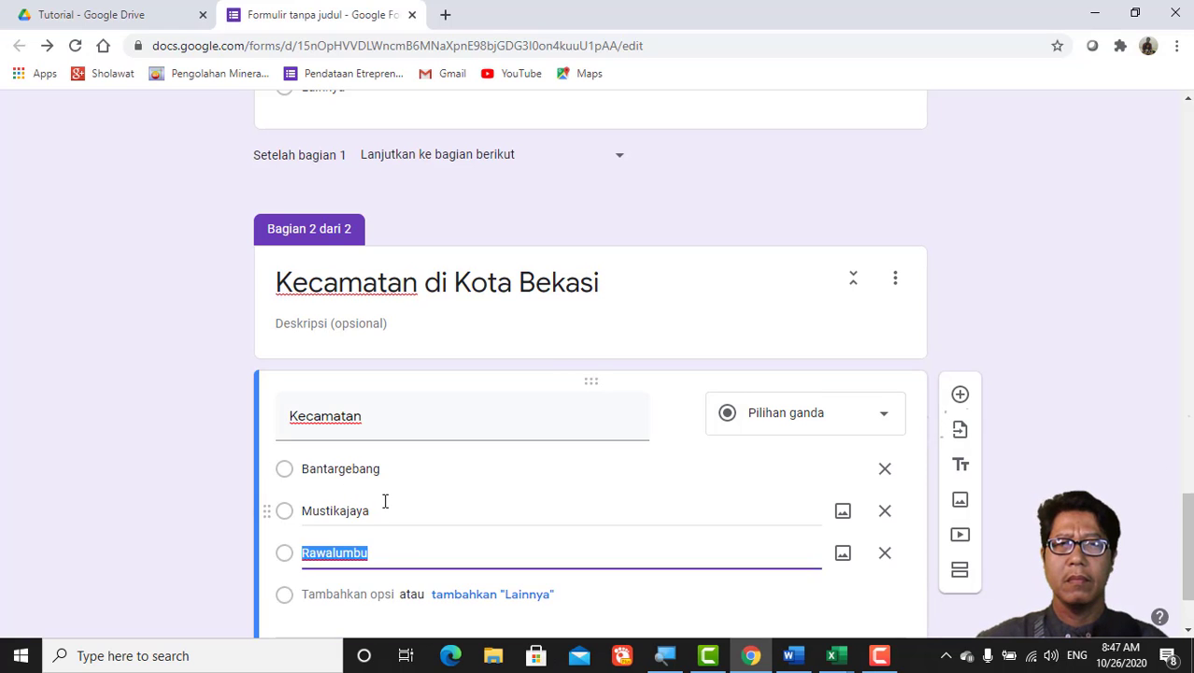
scroll(385, 501, down, 1)
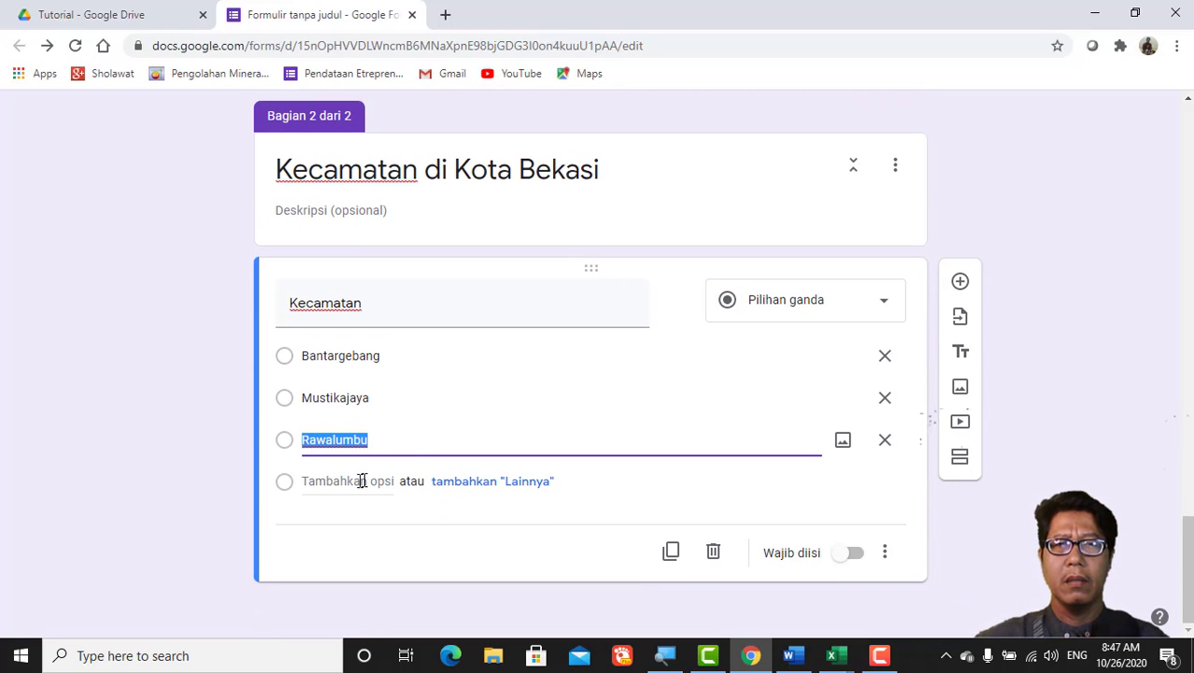
click(859, 557)
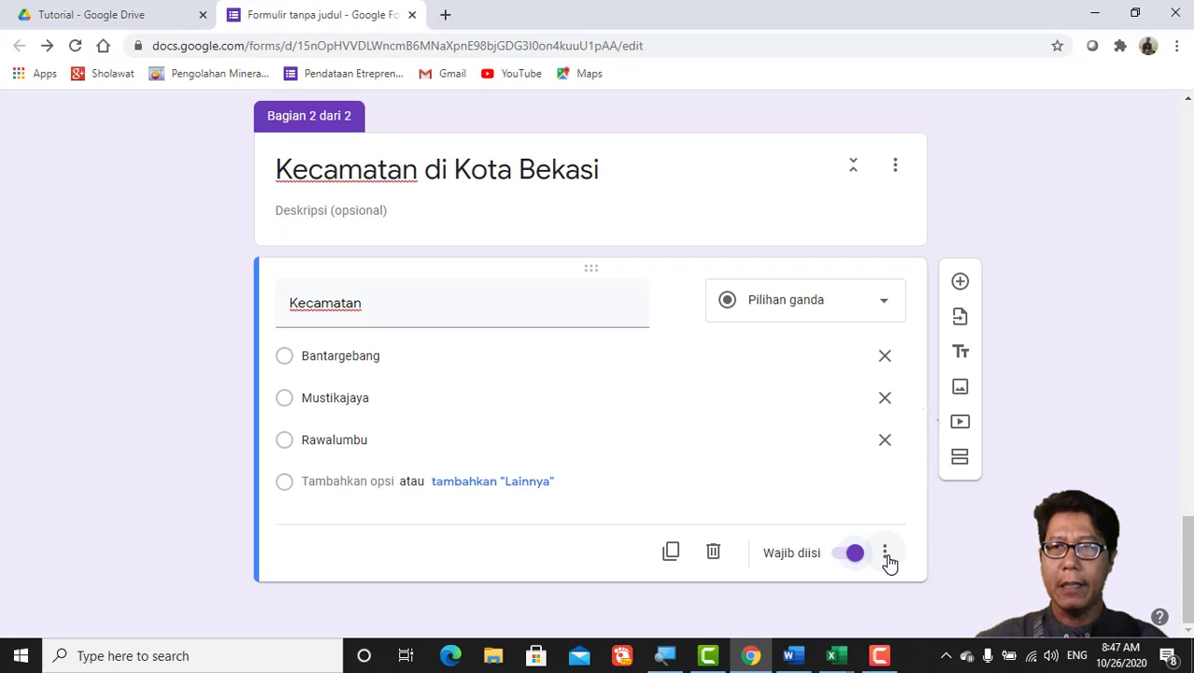
click(886, 557)
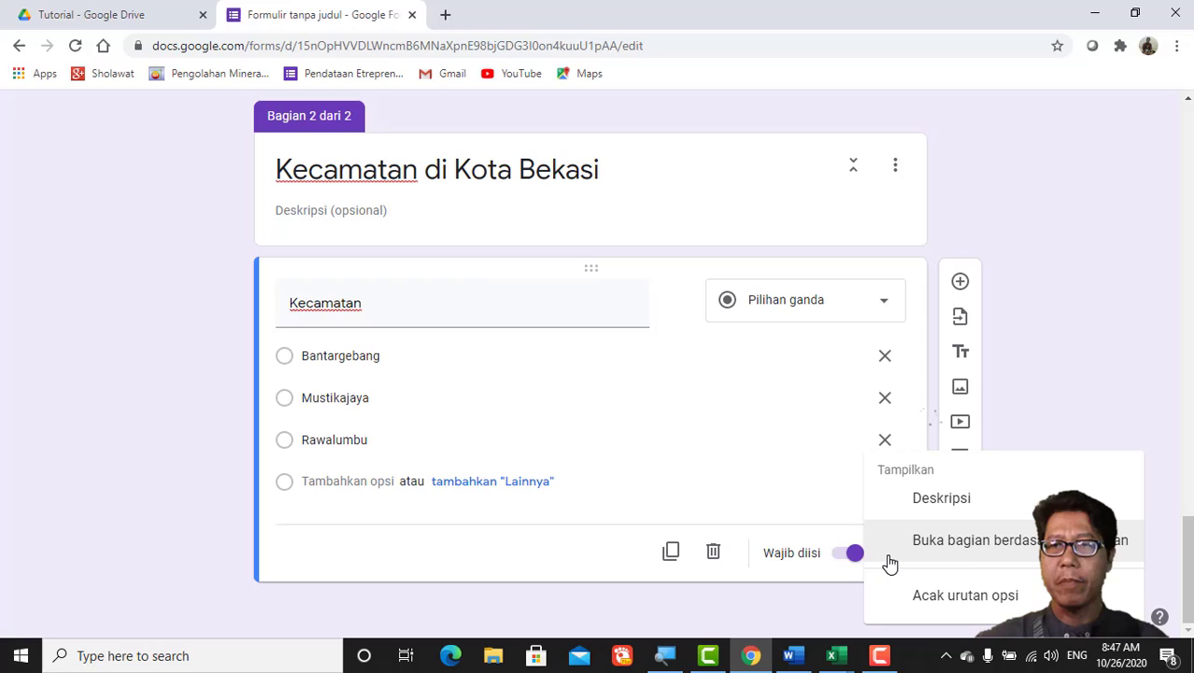
click(966, 552)
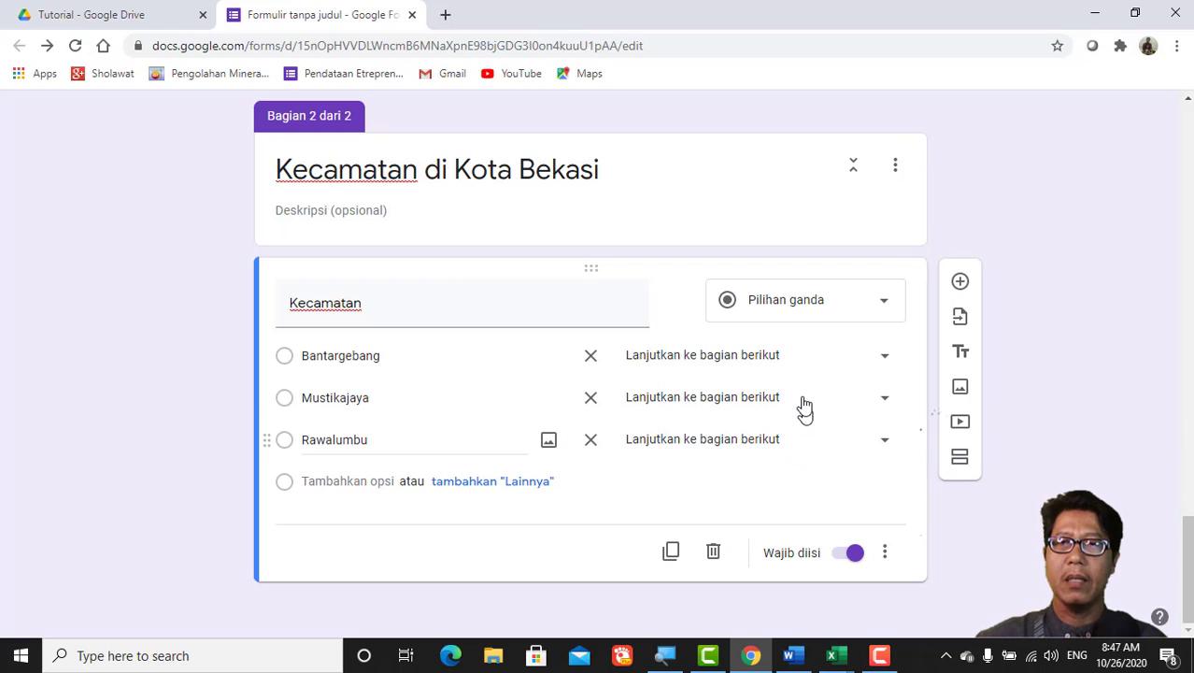
Step: Add a new section after Kecamatan titled 'Kelurahan di Kec. Bantargebang'
click(963, 460)
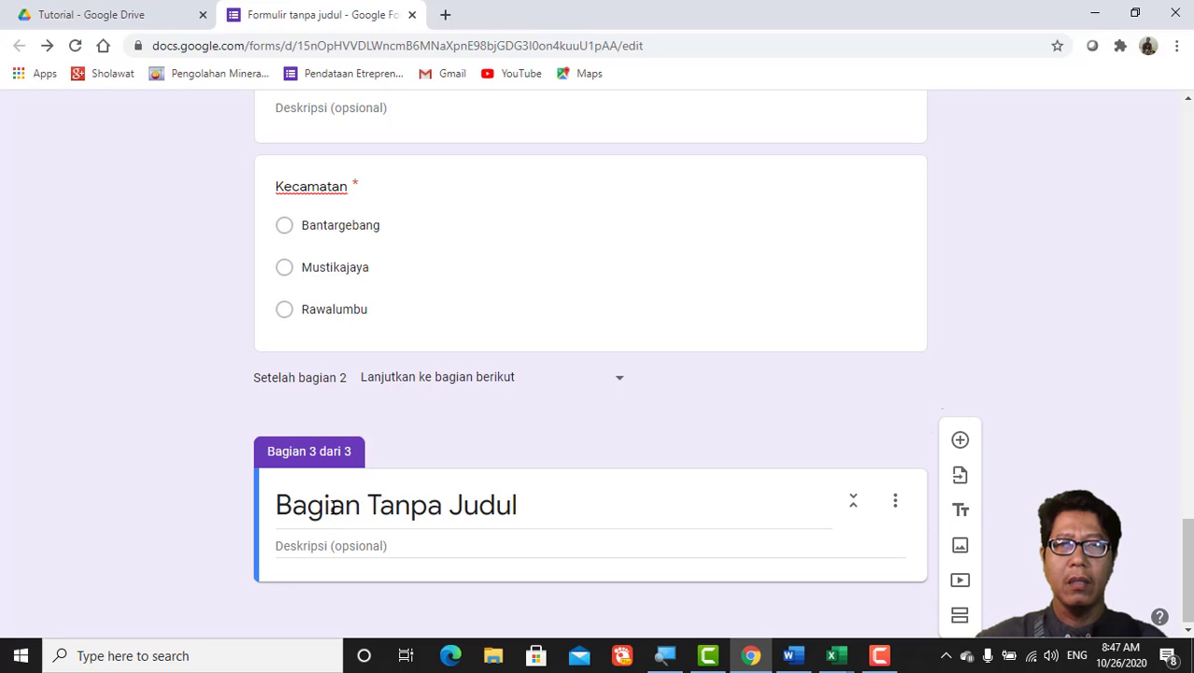
click(334, 508)
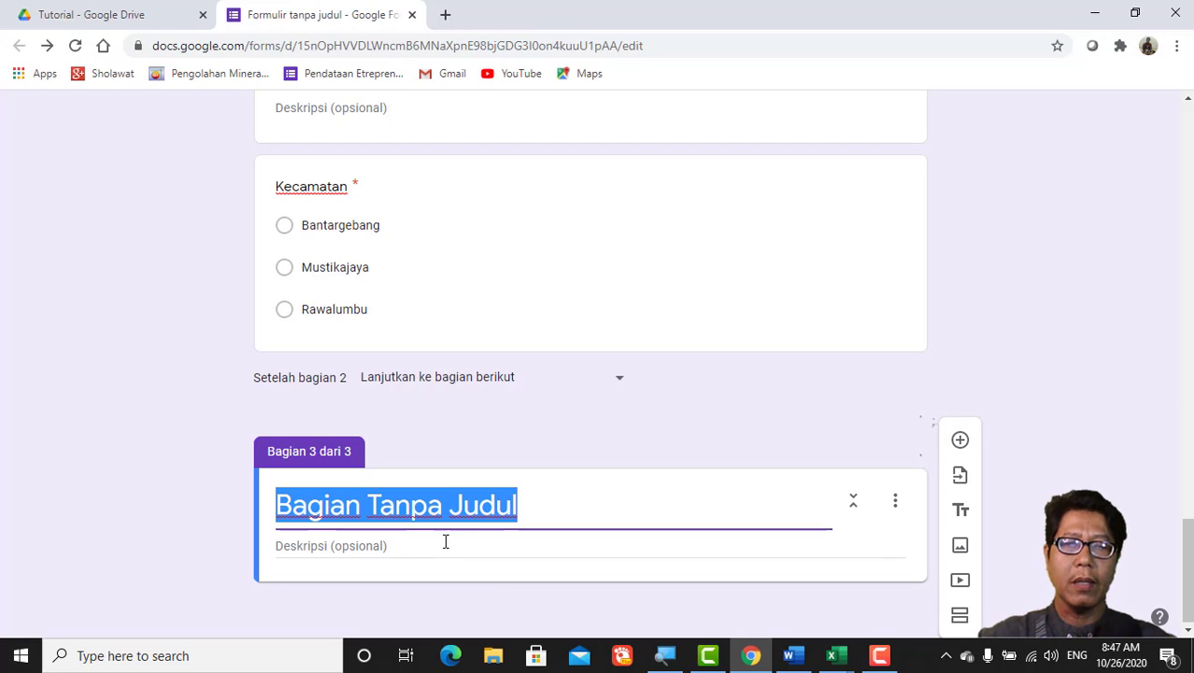
text(Kelura)
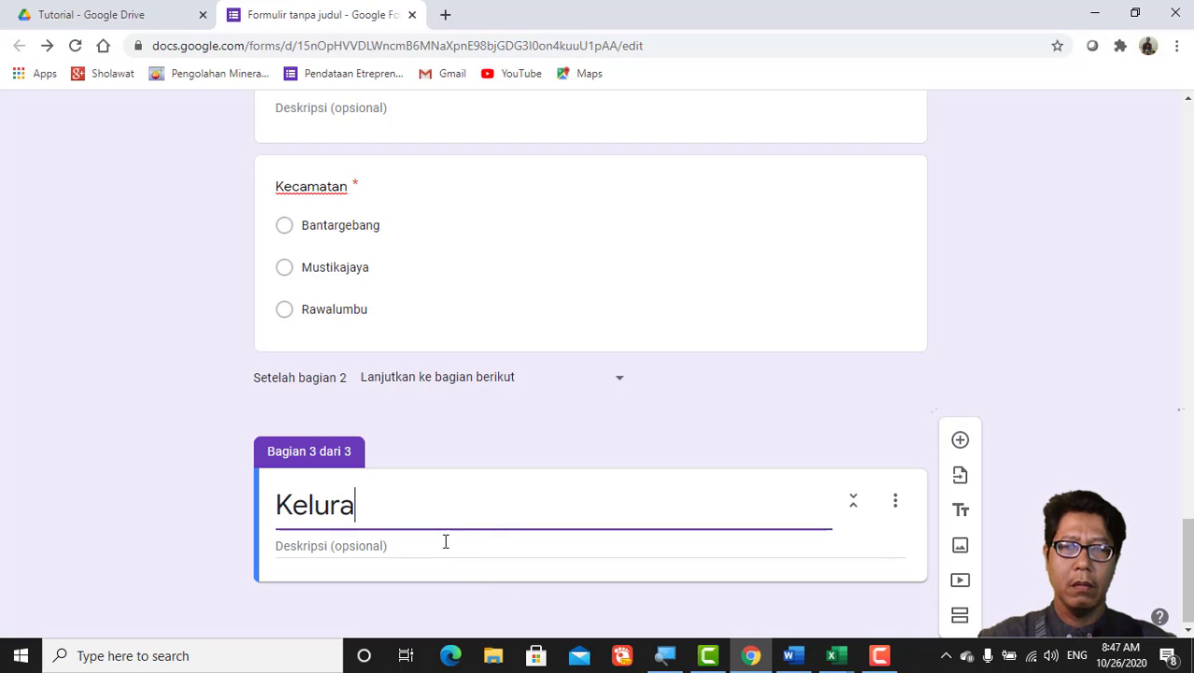
text(han d)
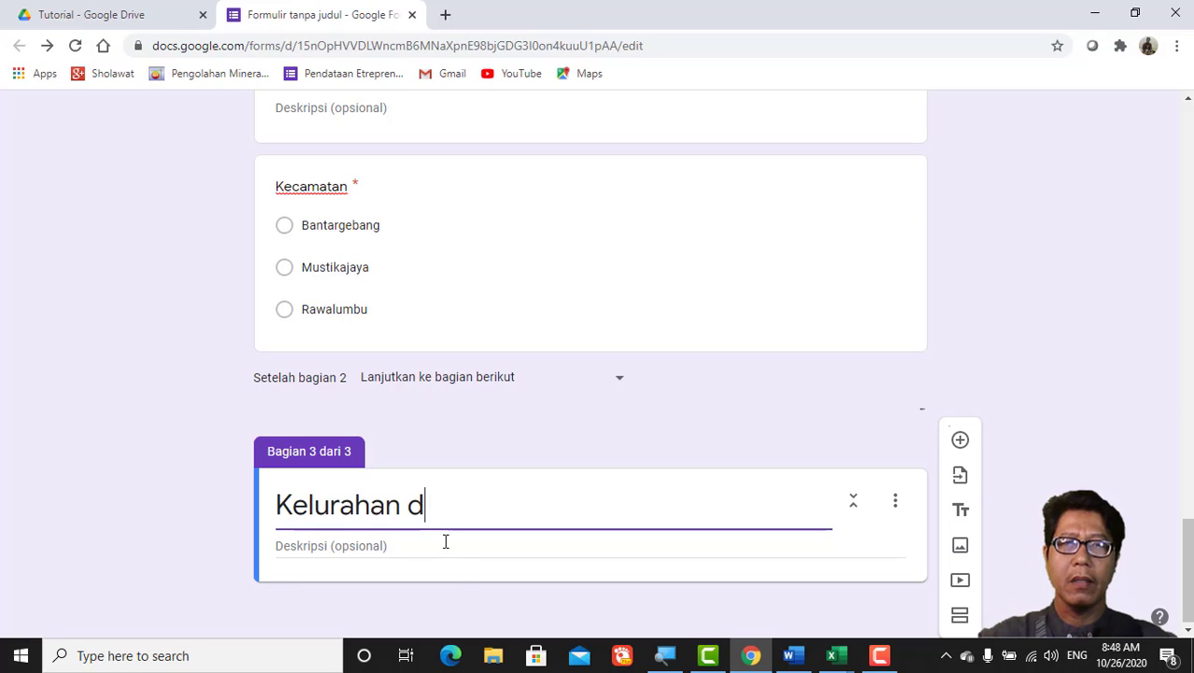
text(i Ke)
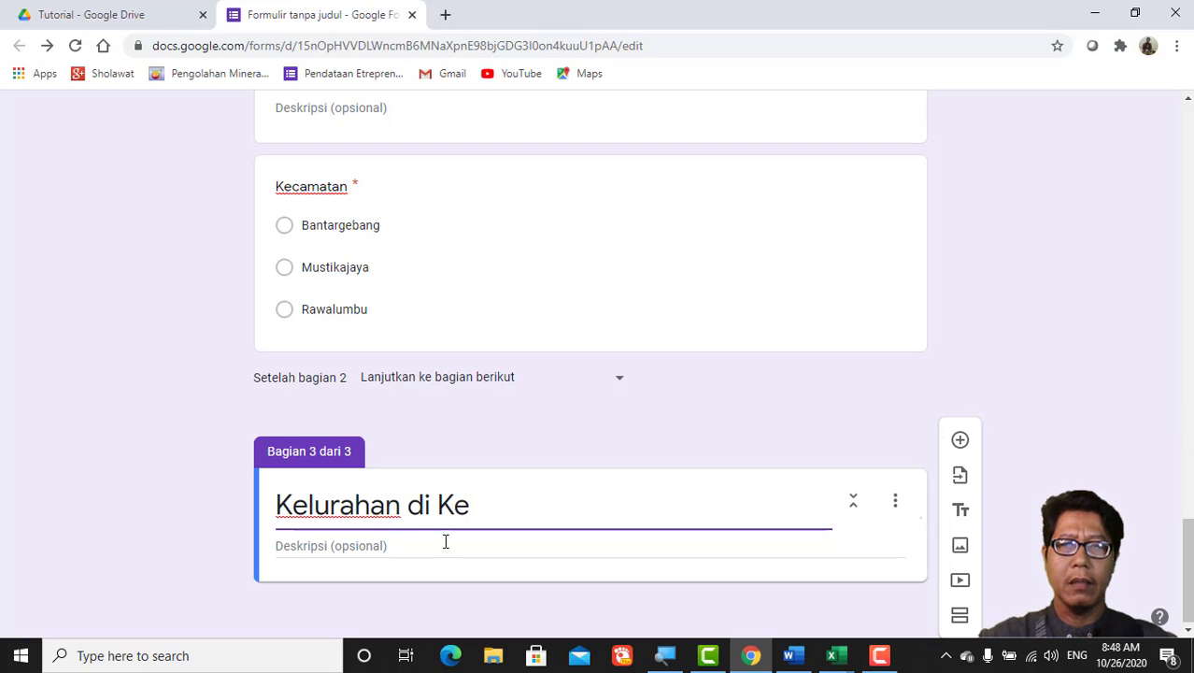
text(c. )
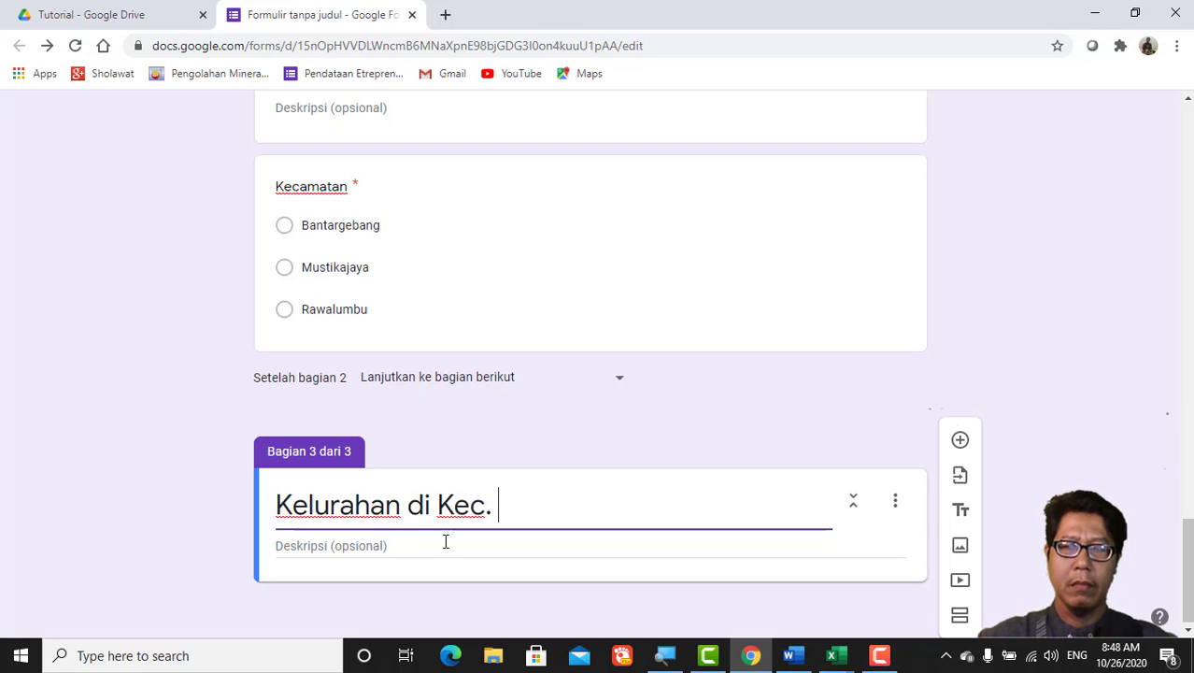
text(Bantar)
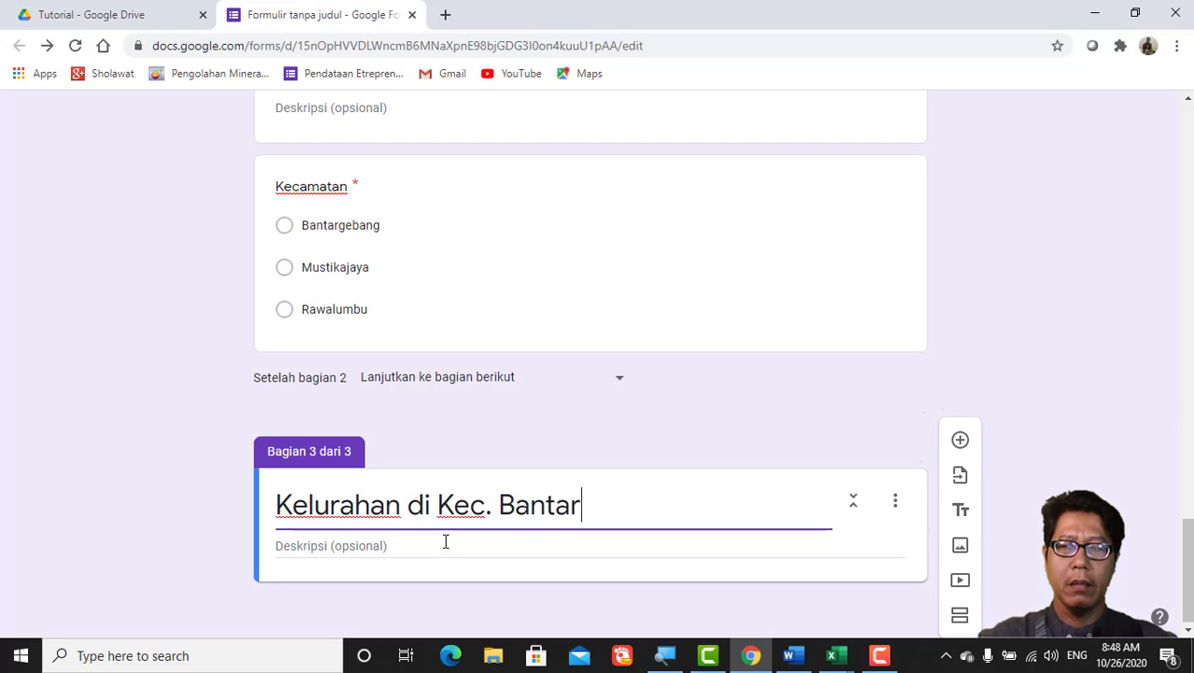
text(gebang)
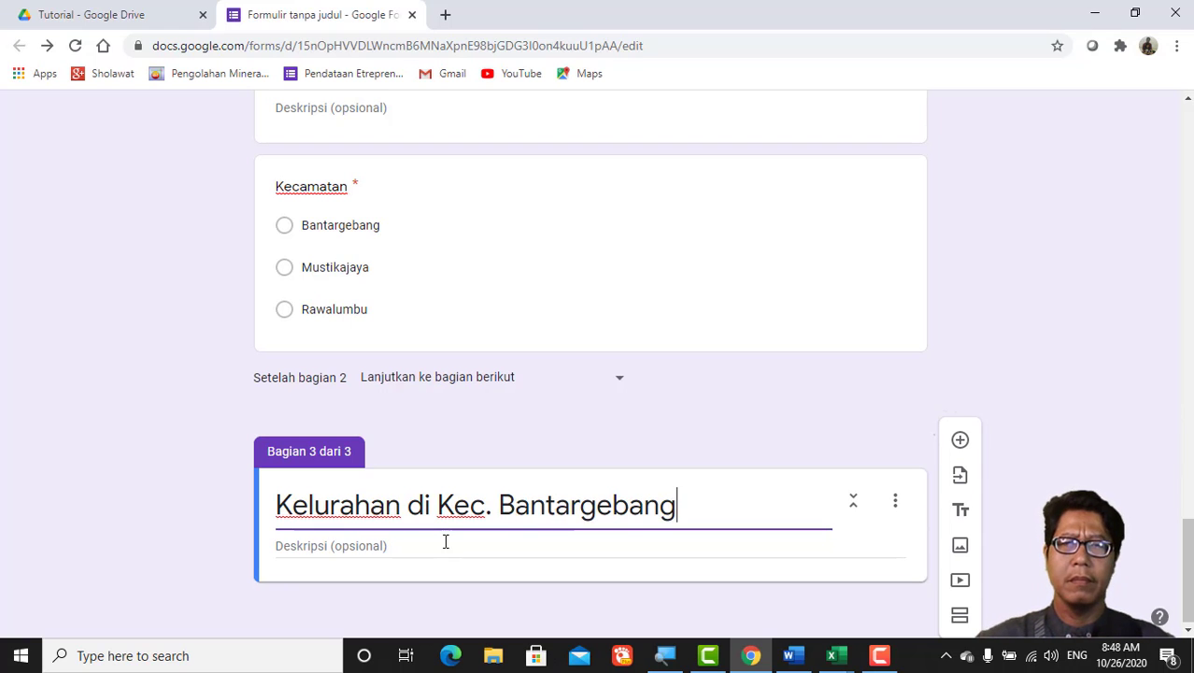
click(895, 504)
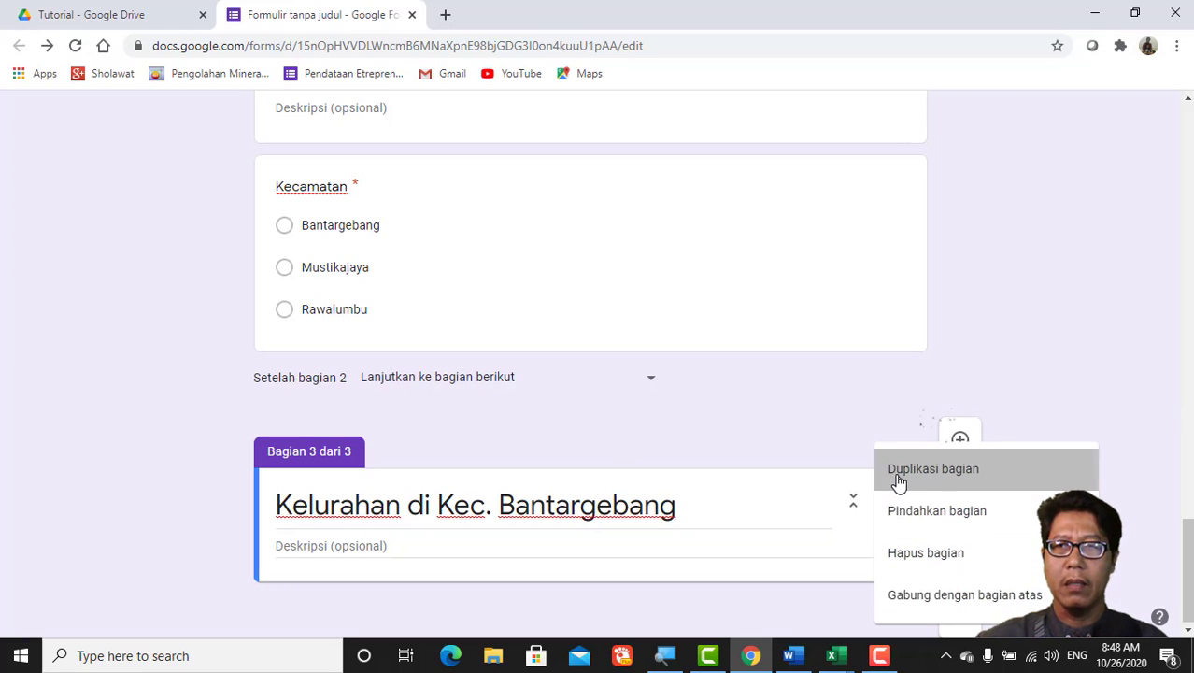
Step: Duplicate the Bantargebang section twice
click(898, 481)
click(895, 505)
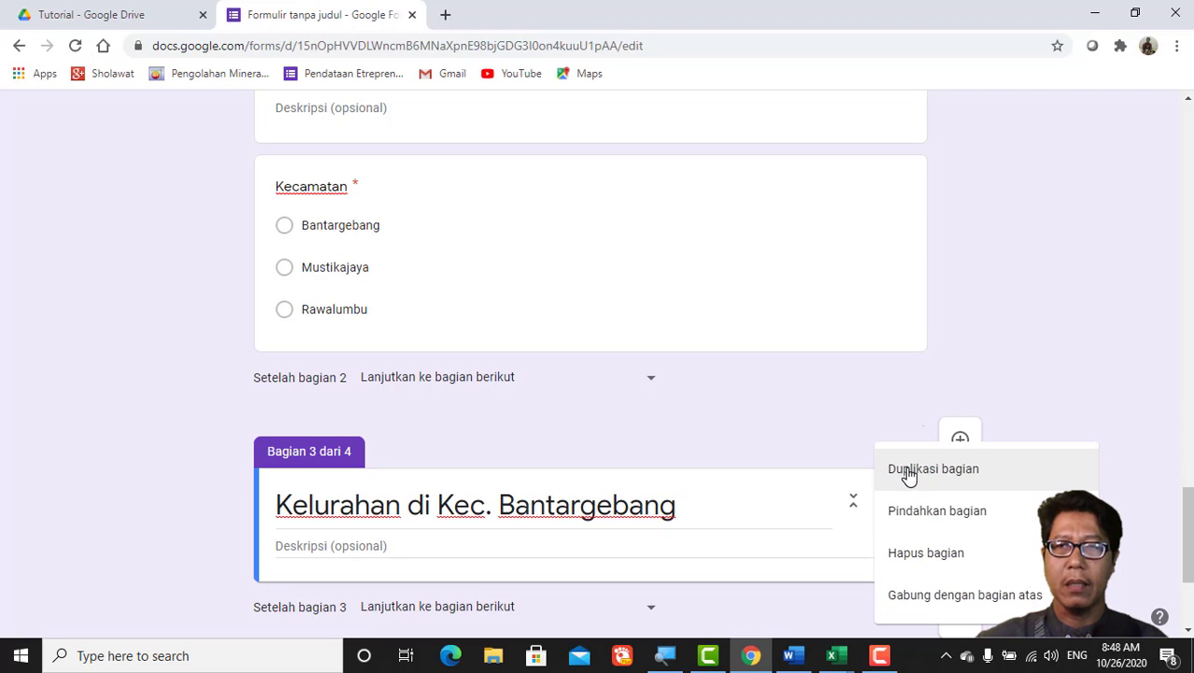
click(908, 472)
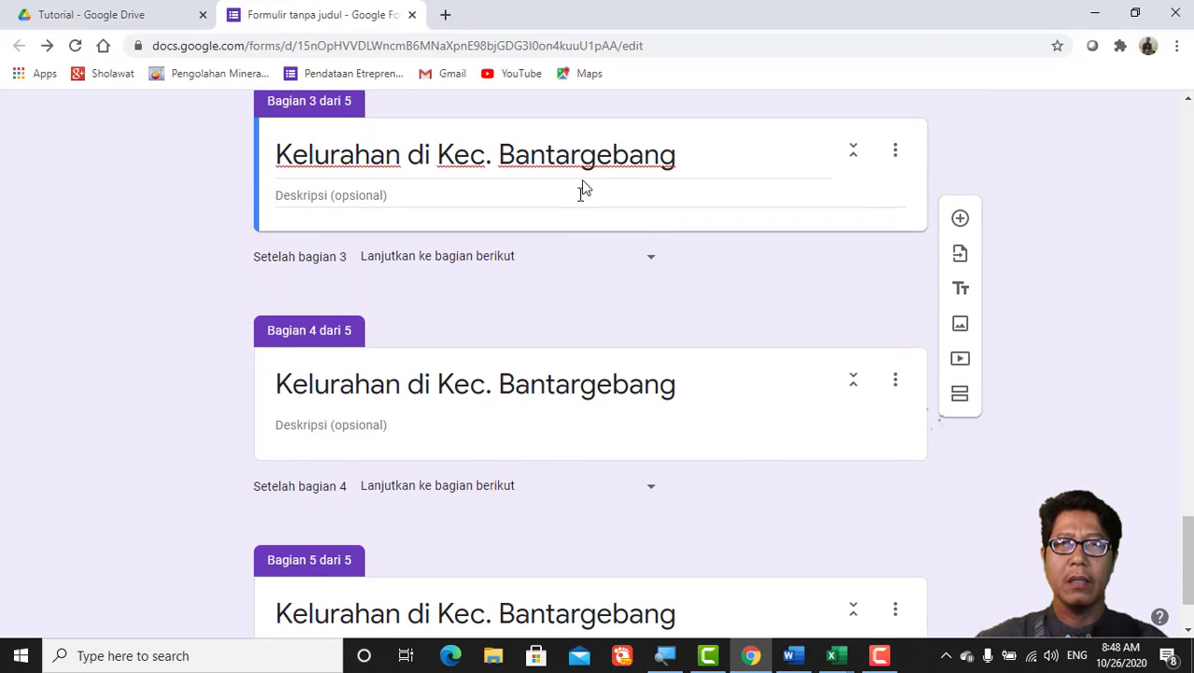
scroll(566, 273, up, 4)
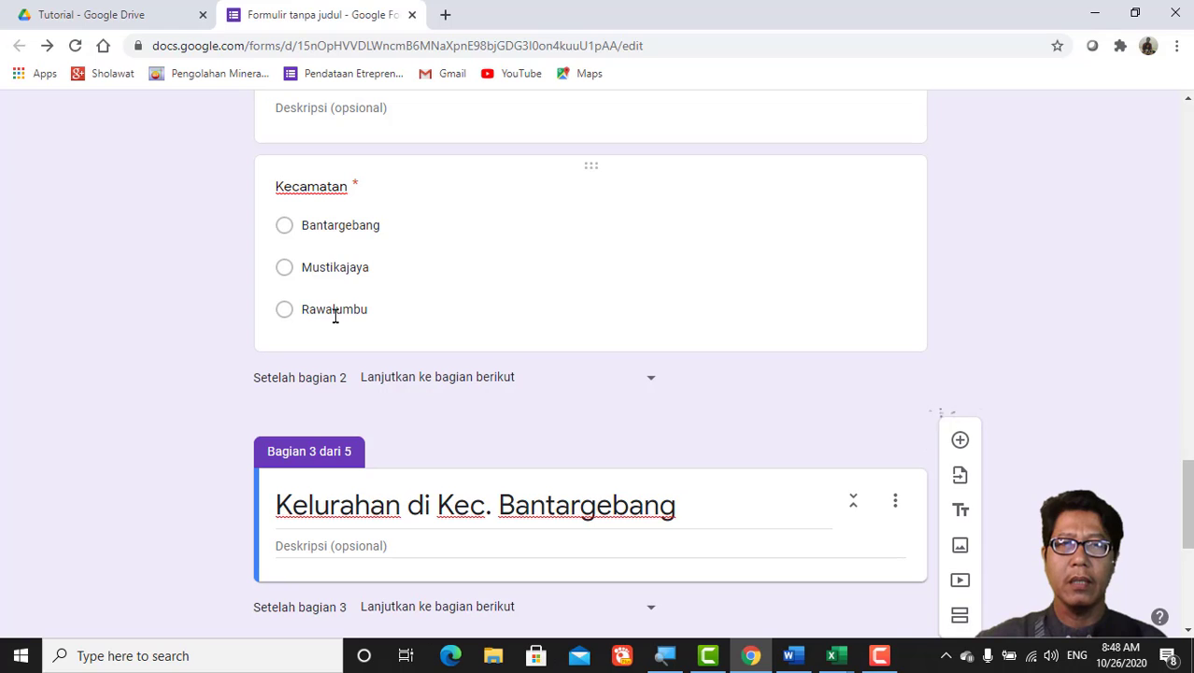
scroll(355, 327, down, 2)
scroll(379, 341, down, 2)
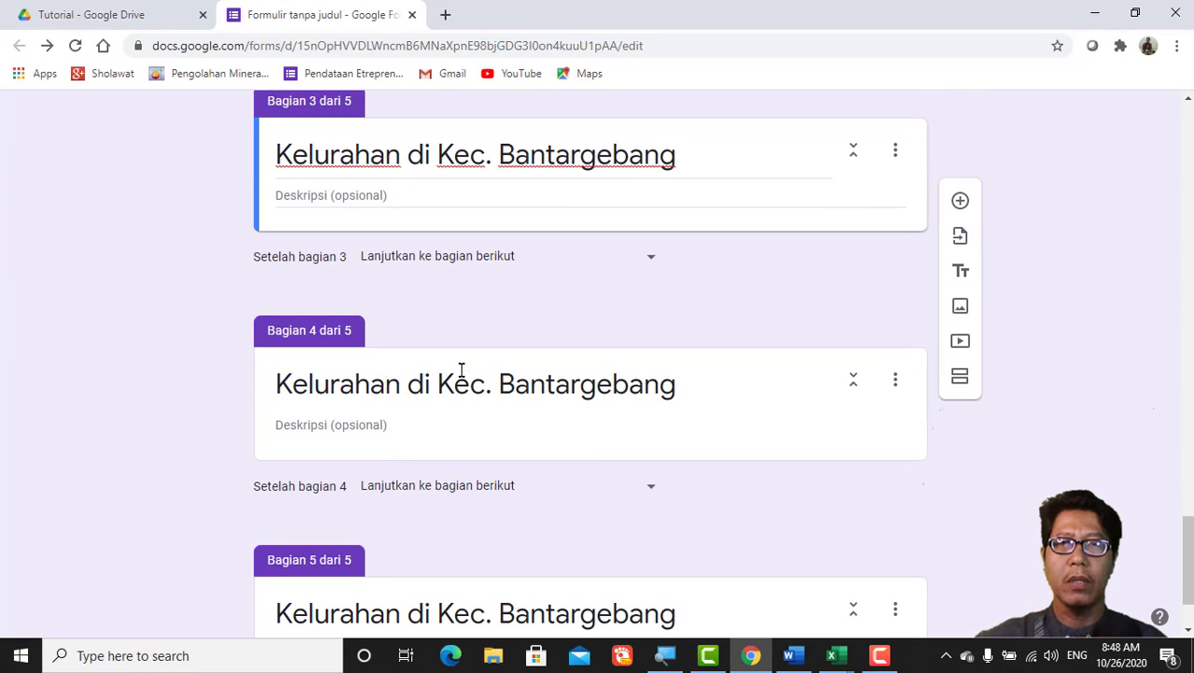
Step: Retitle section 4 as 'Kelurahan di Kec. Mustikajaya'
click(510, 384)
shift+click(561, 386)
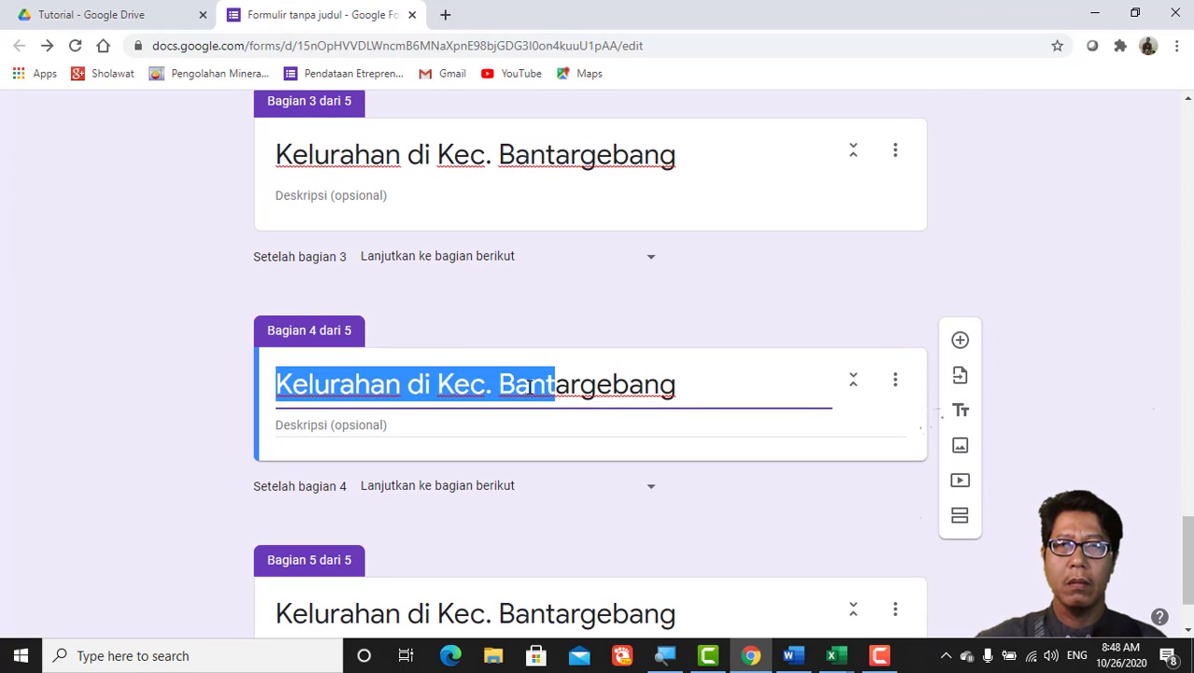
click(678, 393)
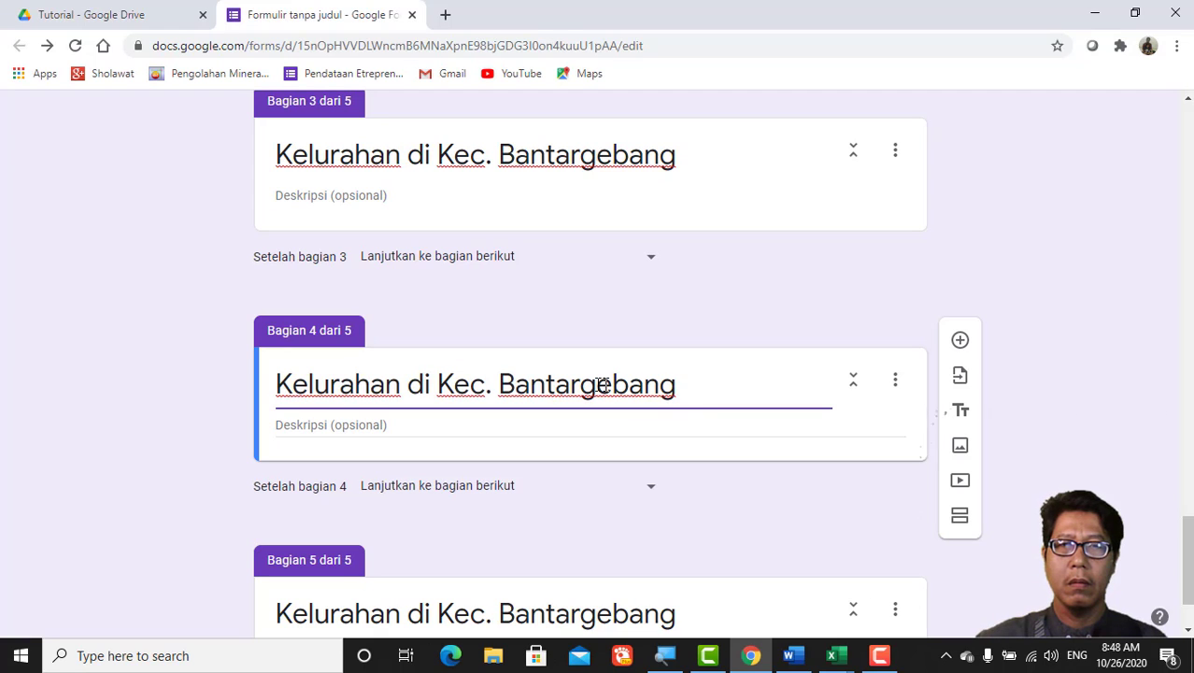
double_click(513, 384)
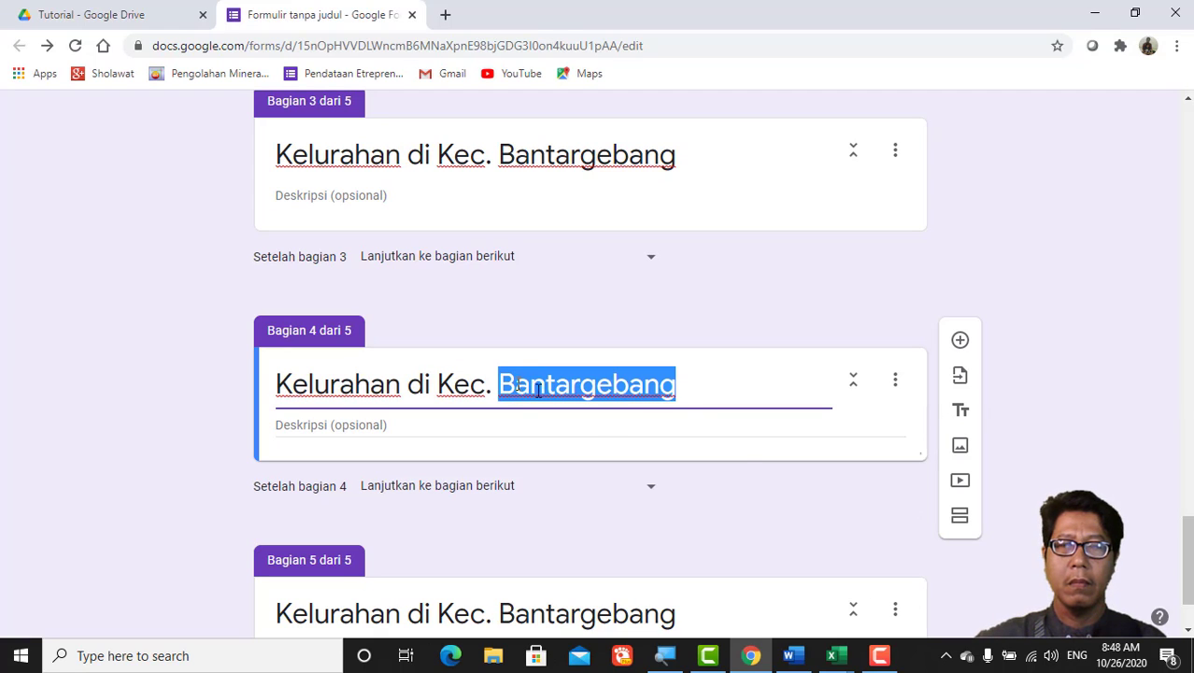
text(M)
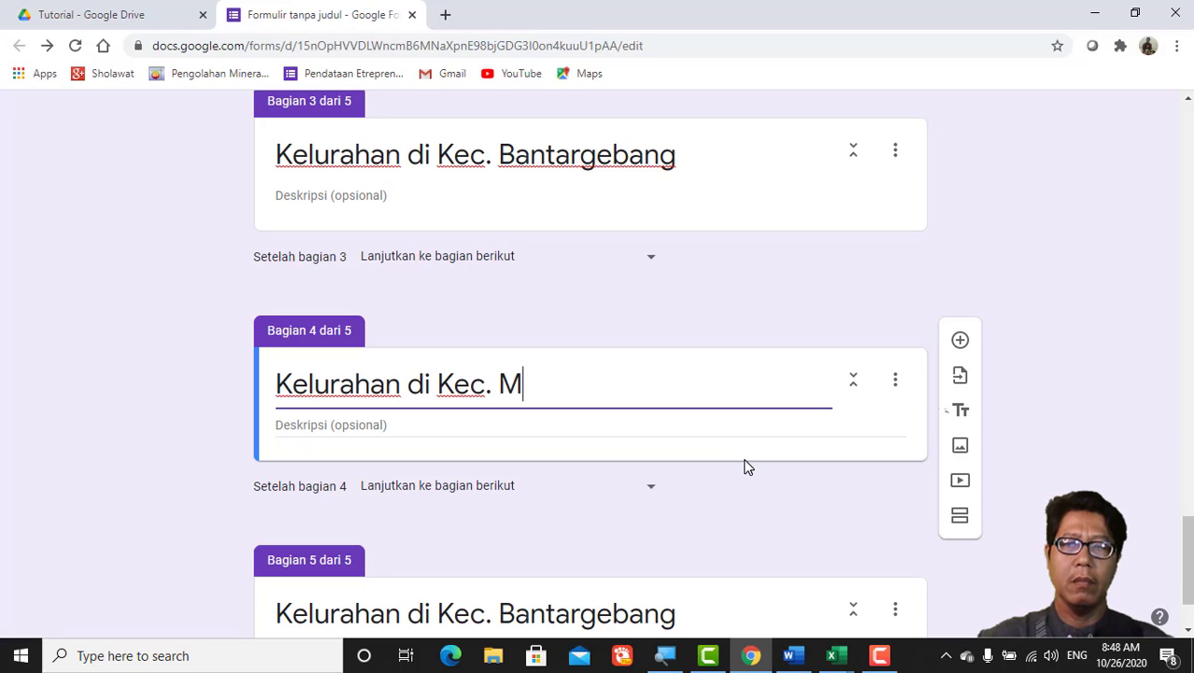
text(ustik)
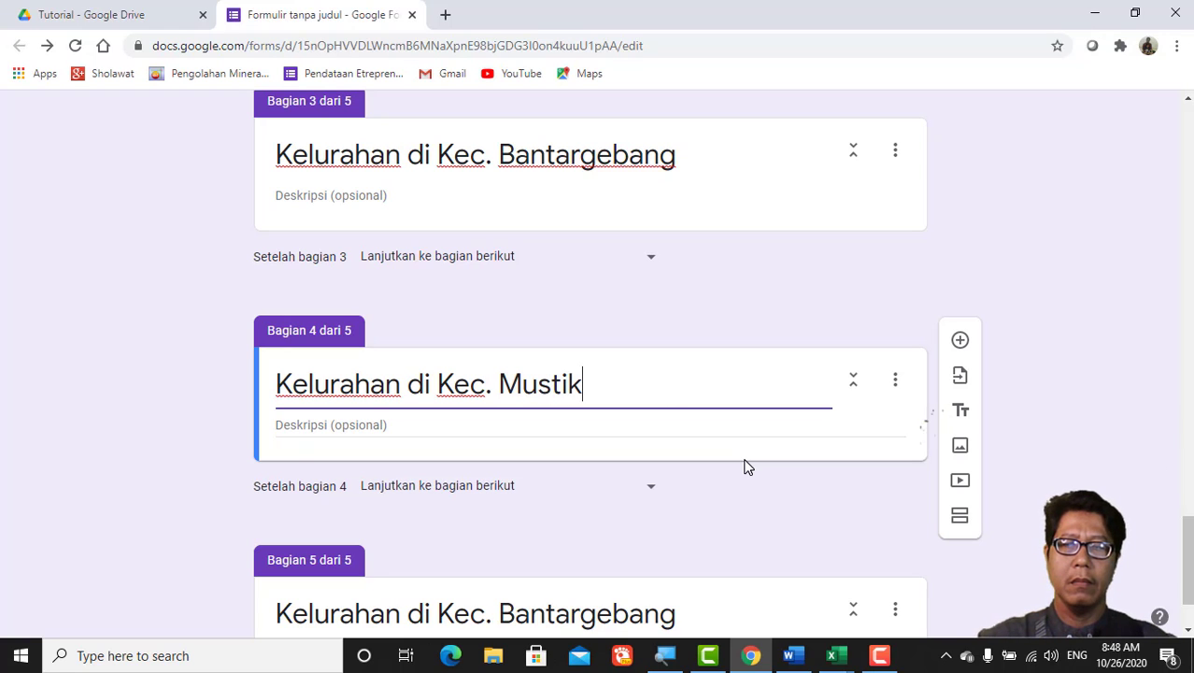
text(ajaya)
Step: Start retitling section 5, replacing 'Bantargebang' with 'Rawal'
scroll(696, 472, down, 1)
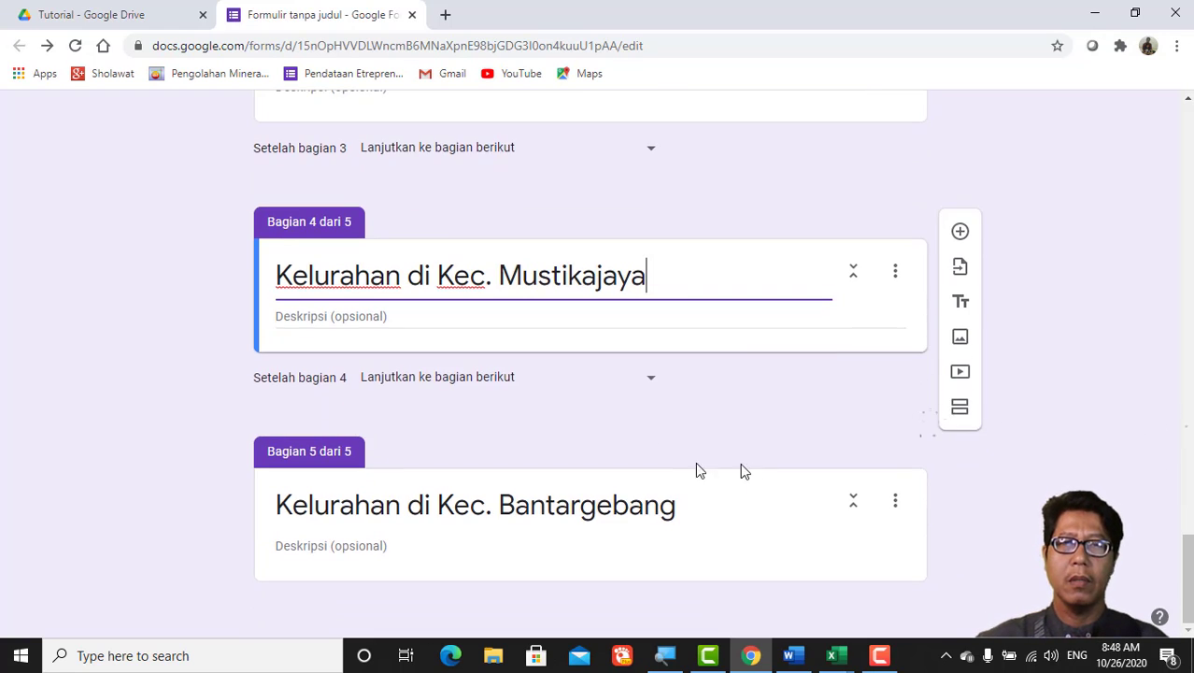
triple_click(513, 505)
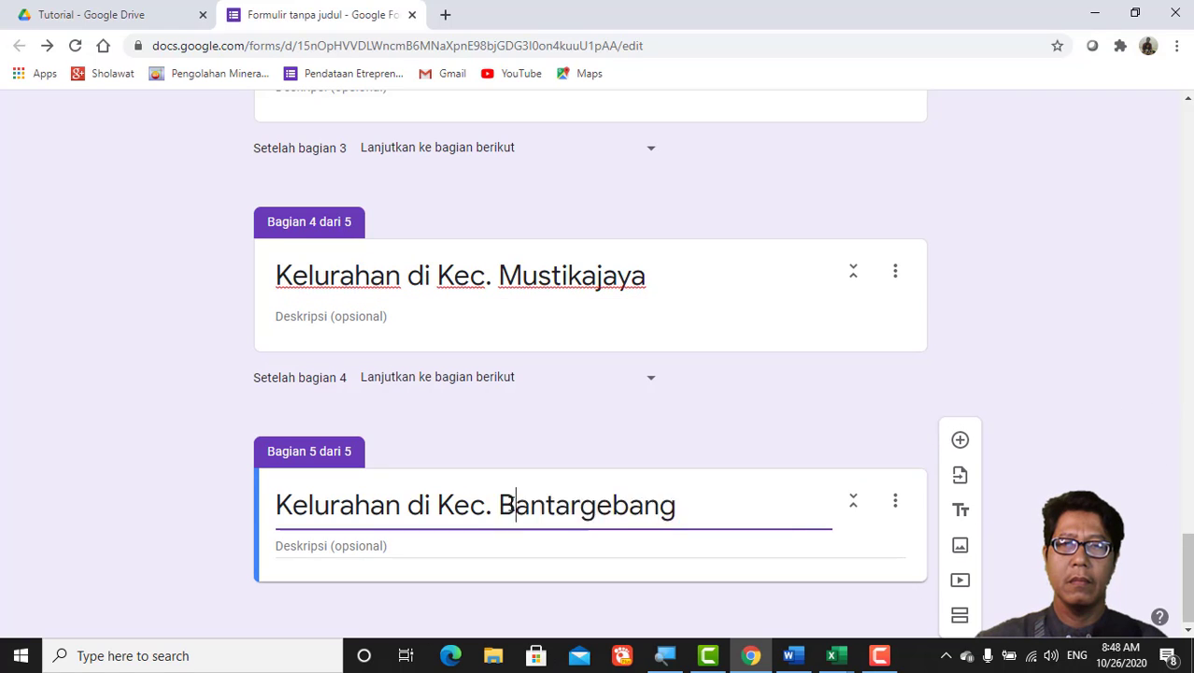
double_click(512, 504)
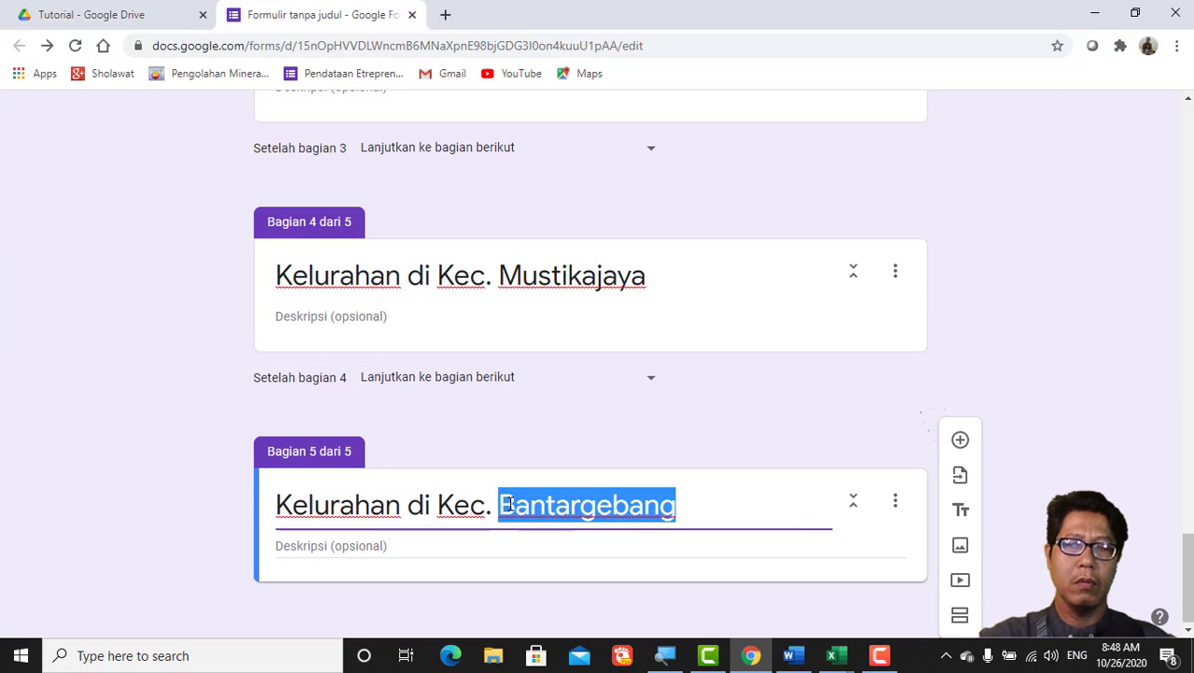
text(Rawa)
text(lumbu)
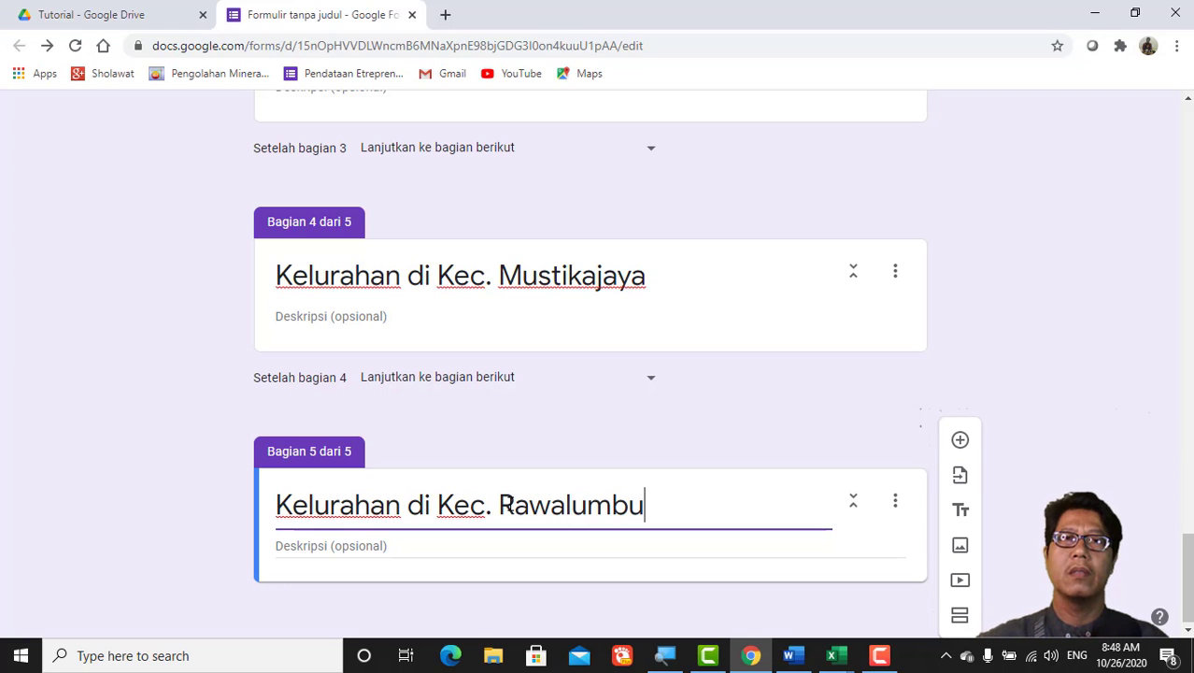
Step: Add a multiple-choice 'Kelurahan' question to the Bantargebang section and select 'Opsi 1'
scroll(493, 497, up, 4)
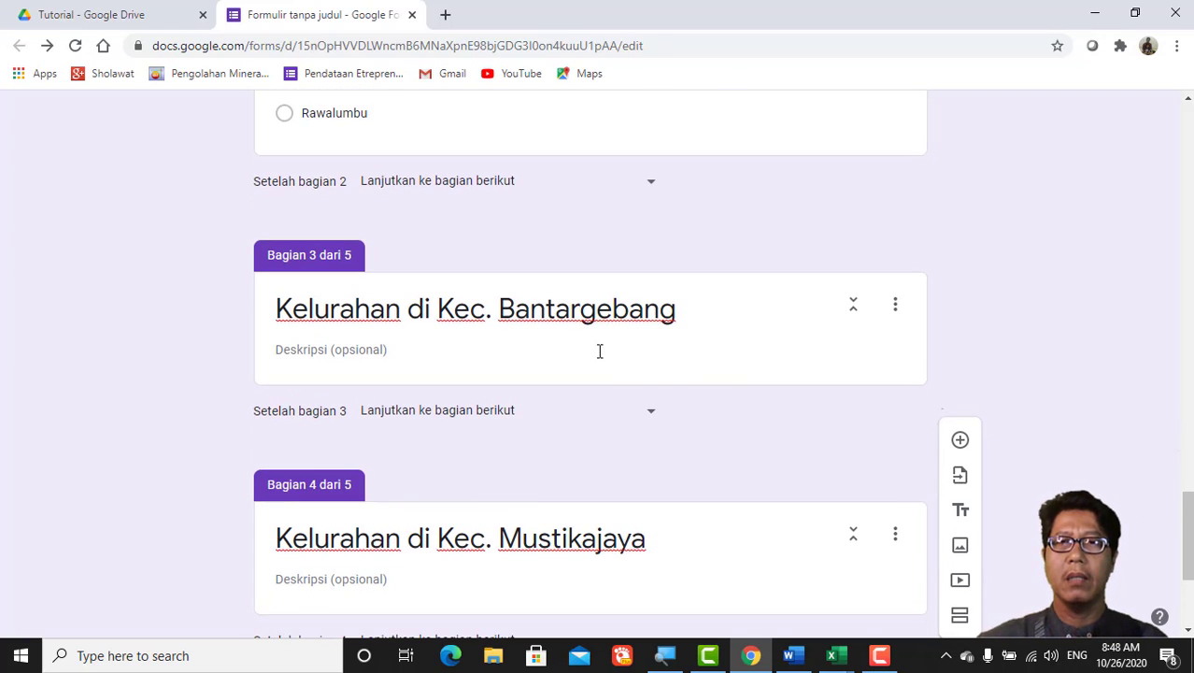
click(599, 351)
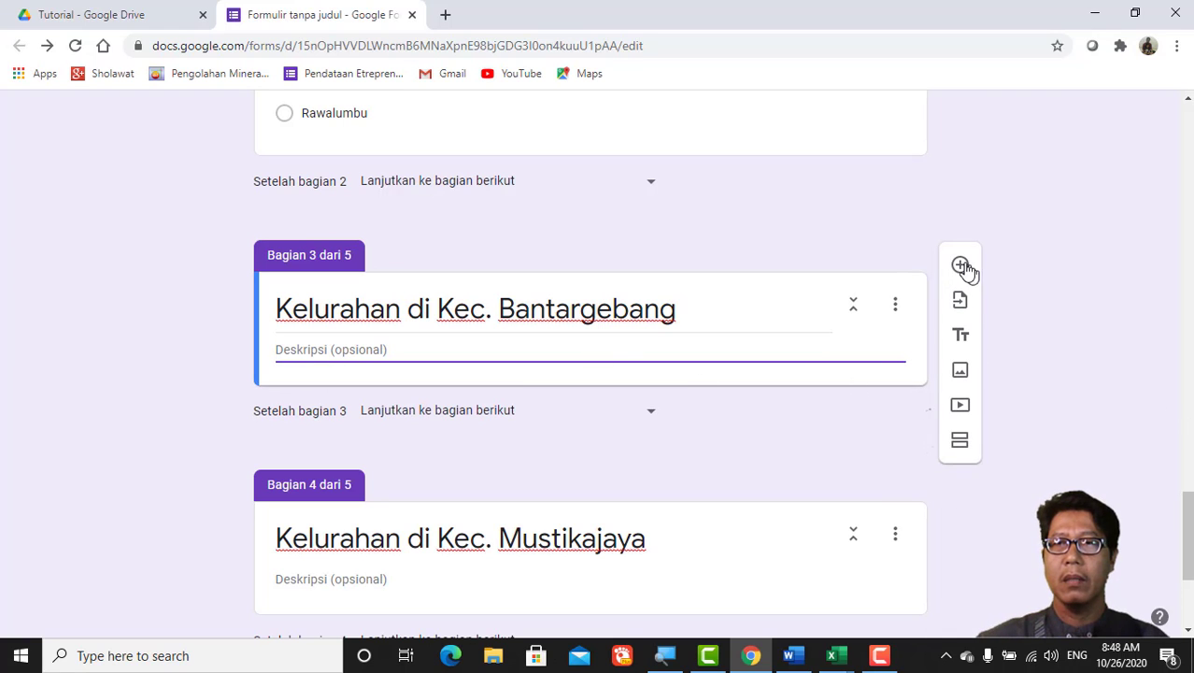
click(960, 267)
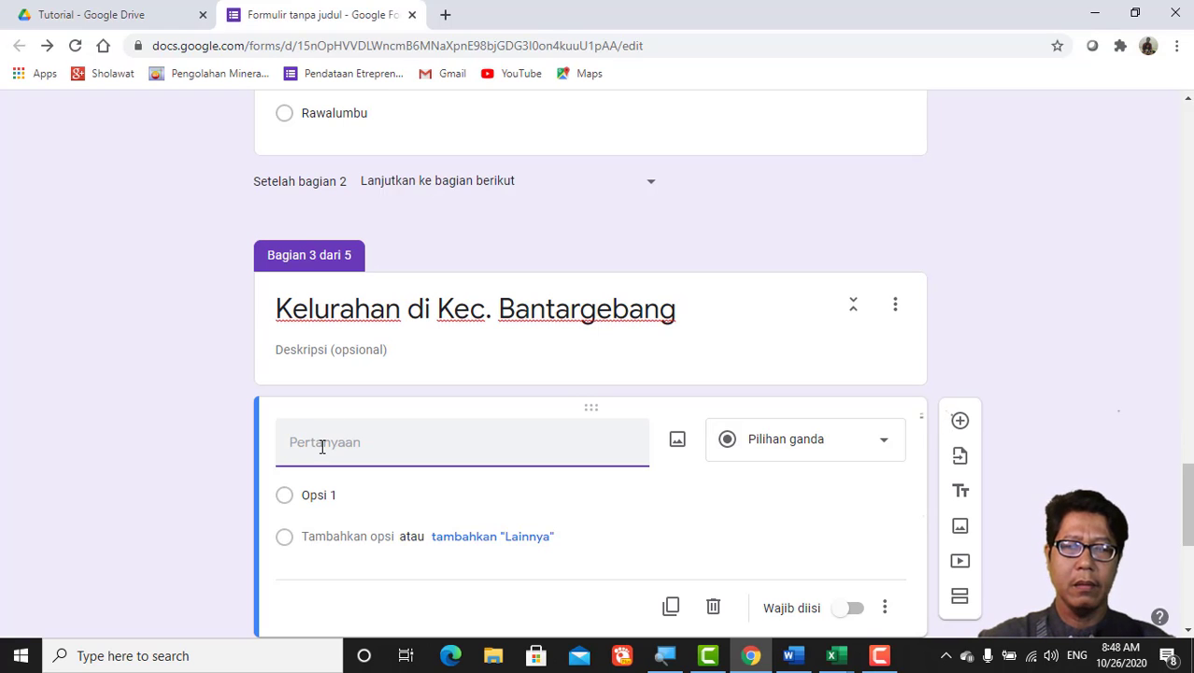
click(884, 445)
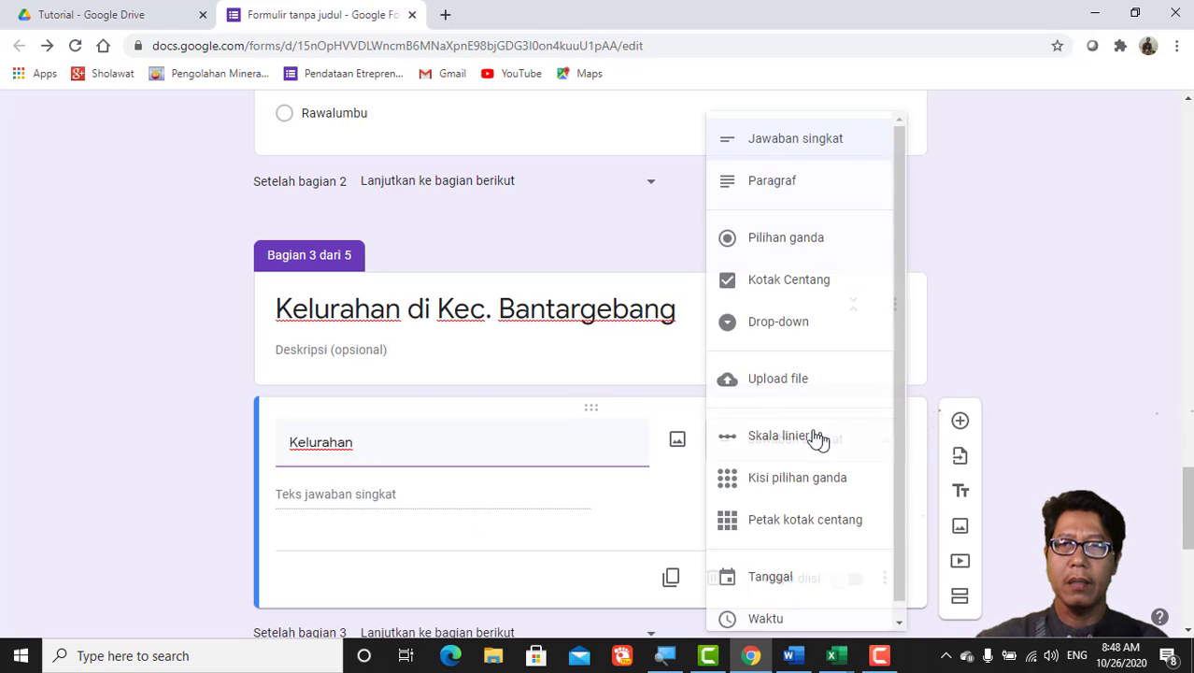
click(770, 243)
click(304, 495)
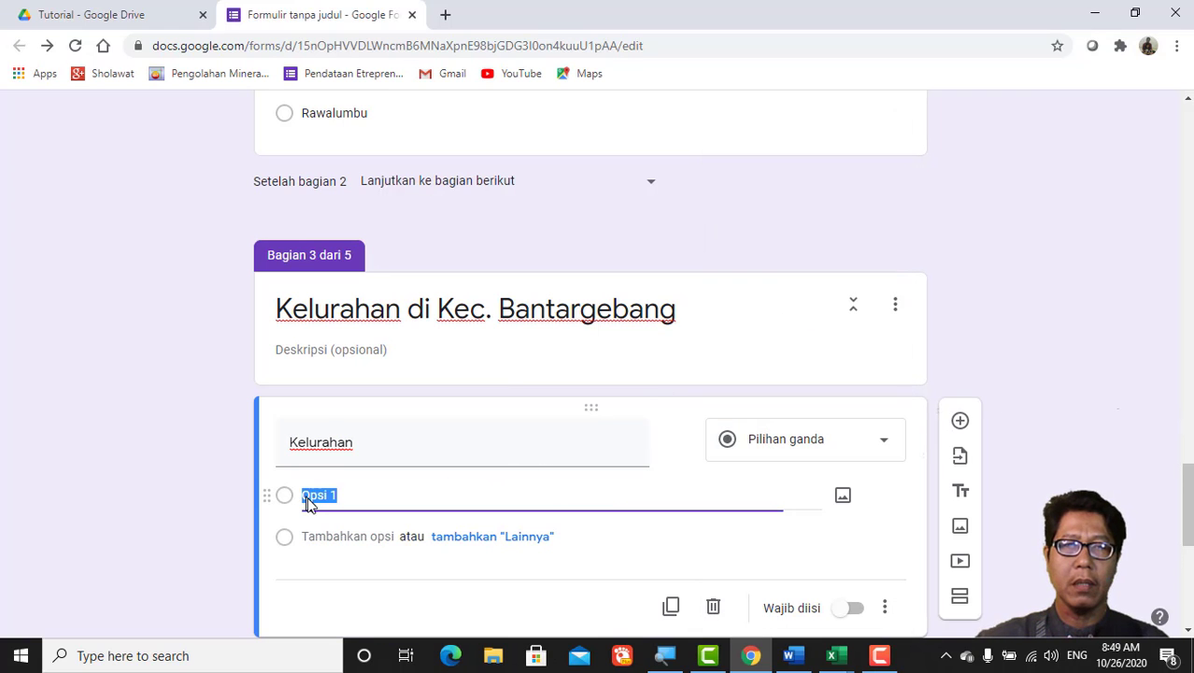
Step: Copy the four Bantar Gebang kelurahan names (B4:B7) from the Kelurahan sheet into the form's Opsi 1
click(841, 657)
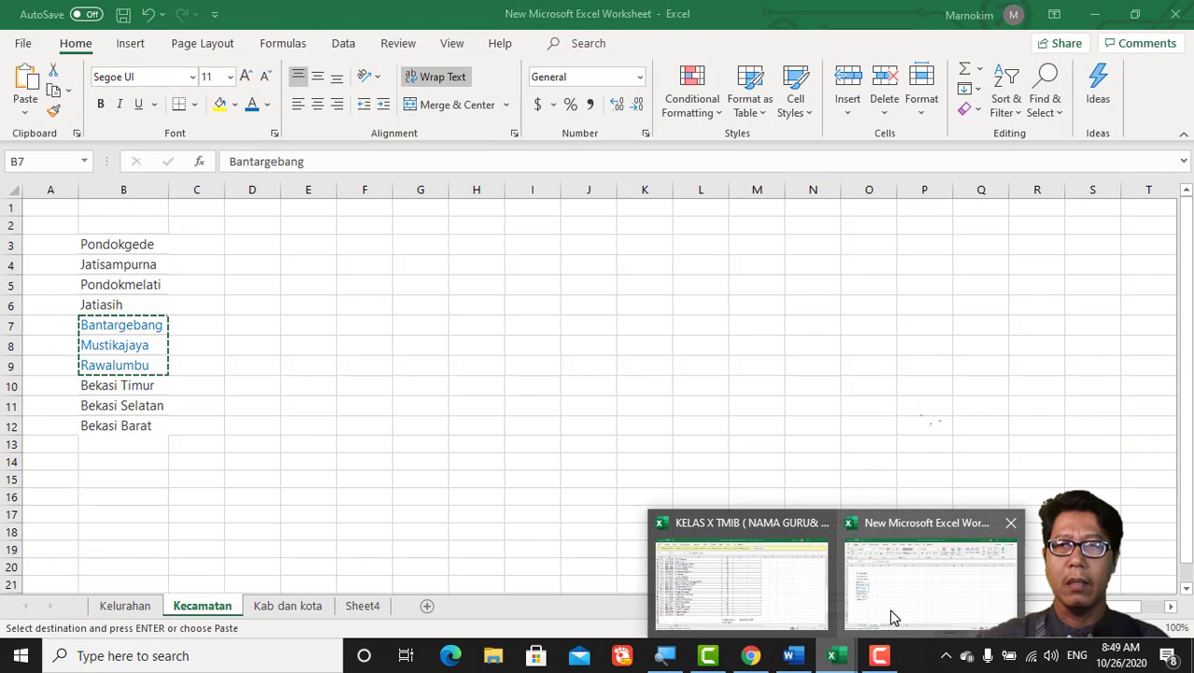
click(890, 598)
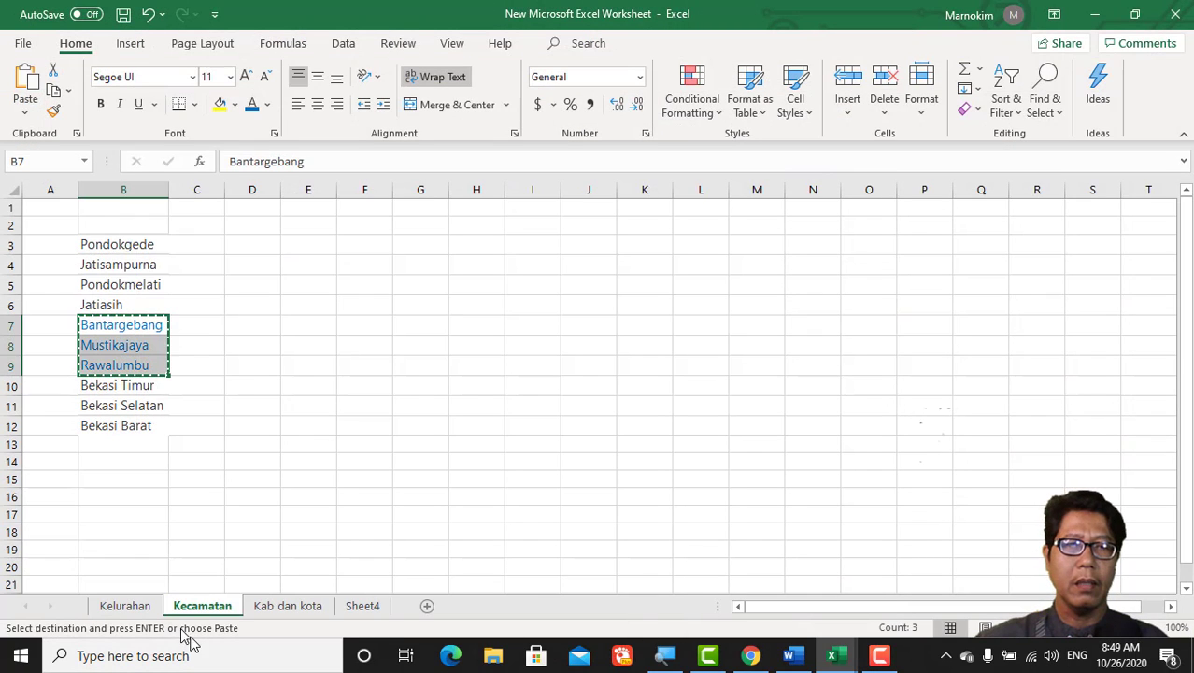
click(124, 606)
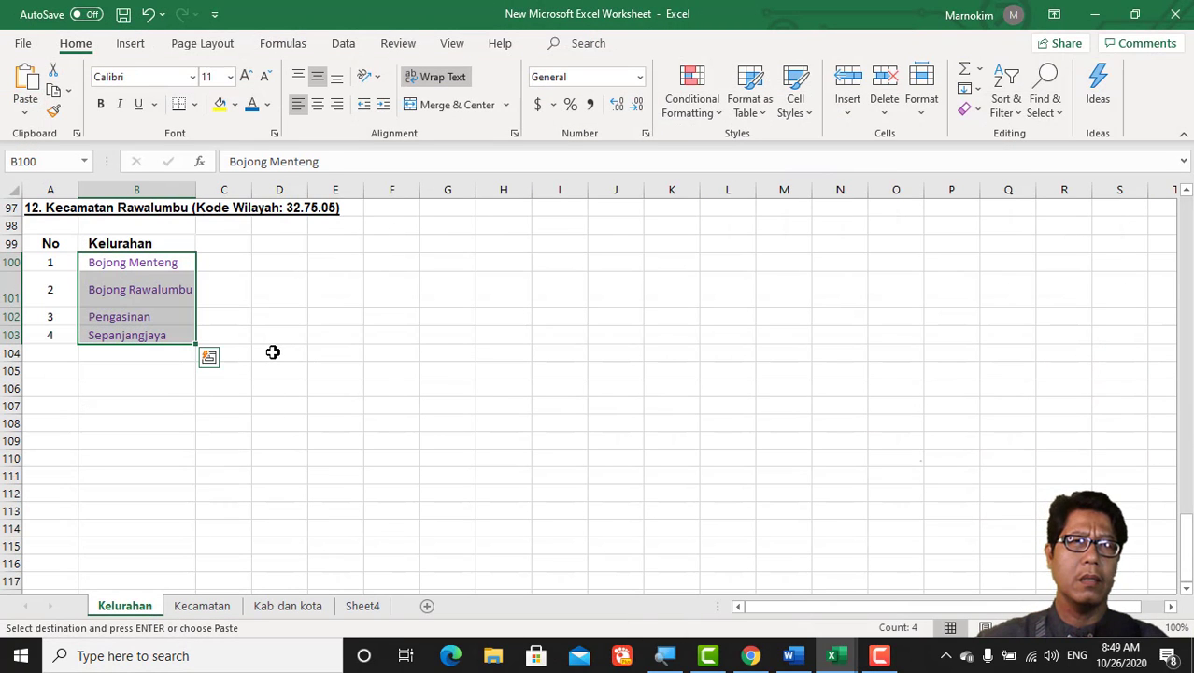
scroll(273, 356, up, 20)
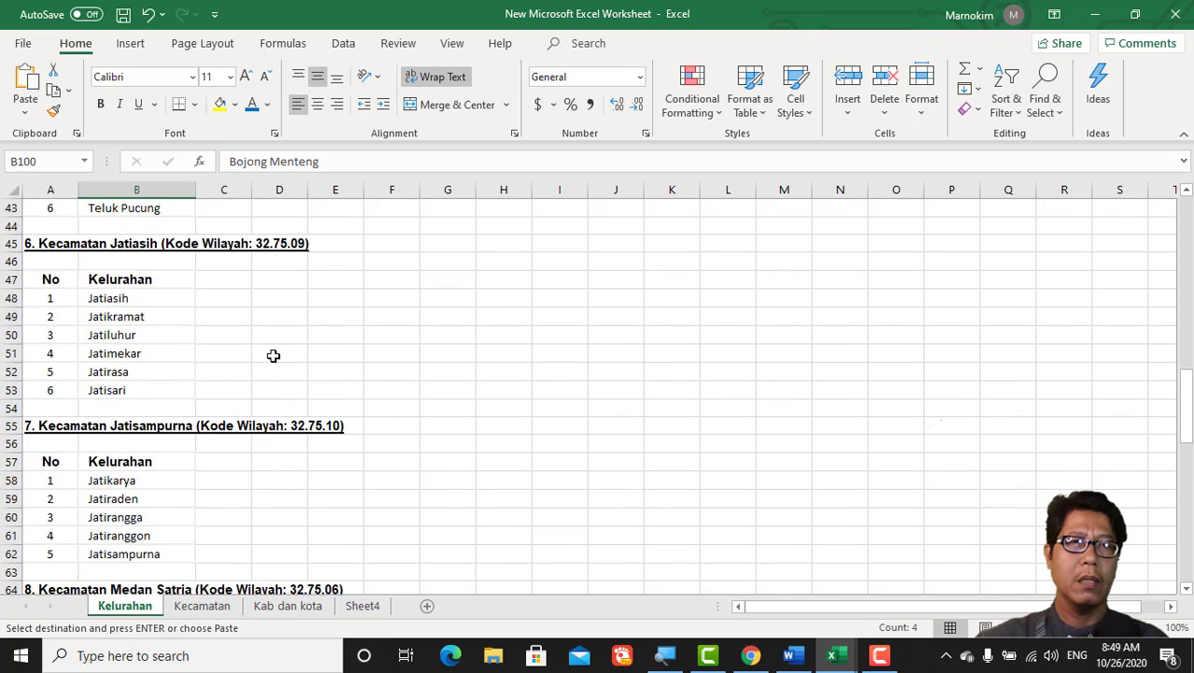
scroll(273, 355, up, 3)
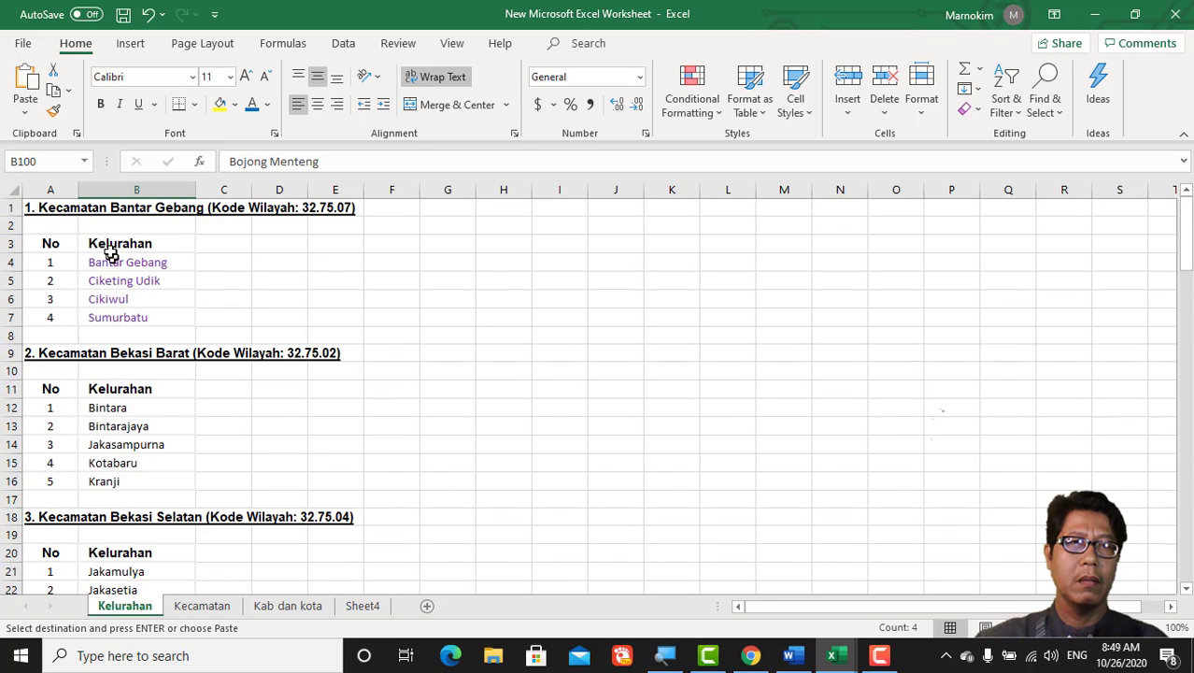
drag(114, 263, 113, 317)
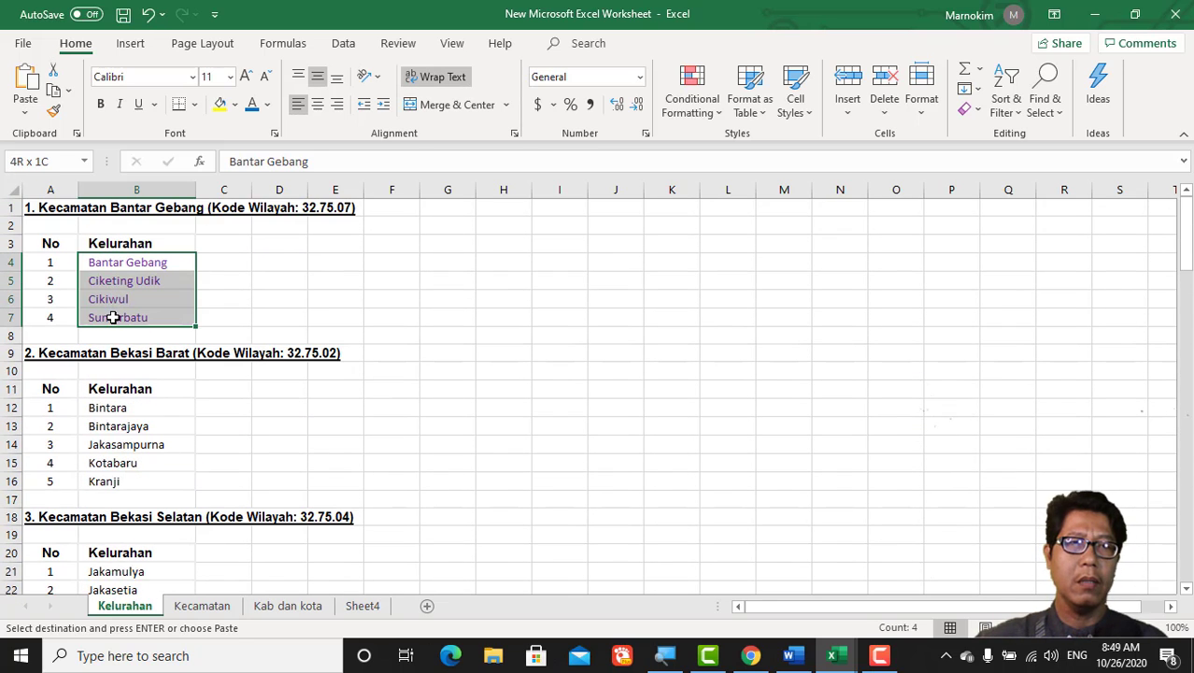
key(ctrl+c)
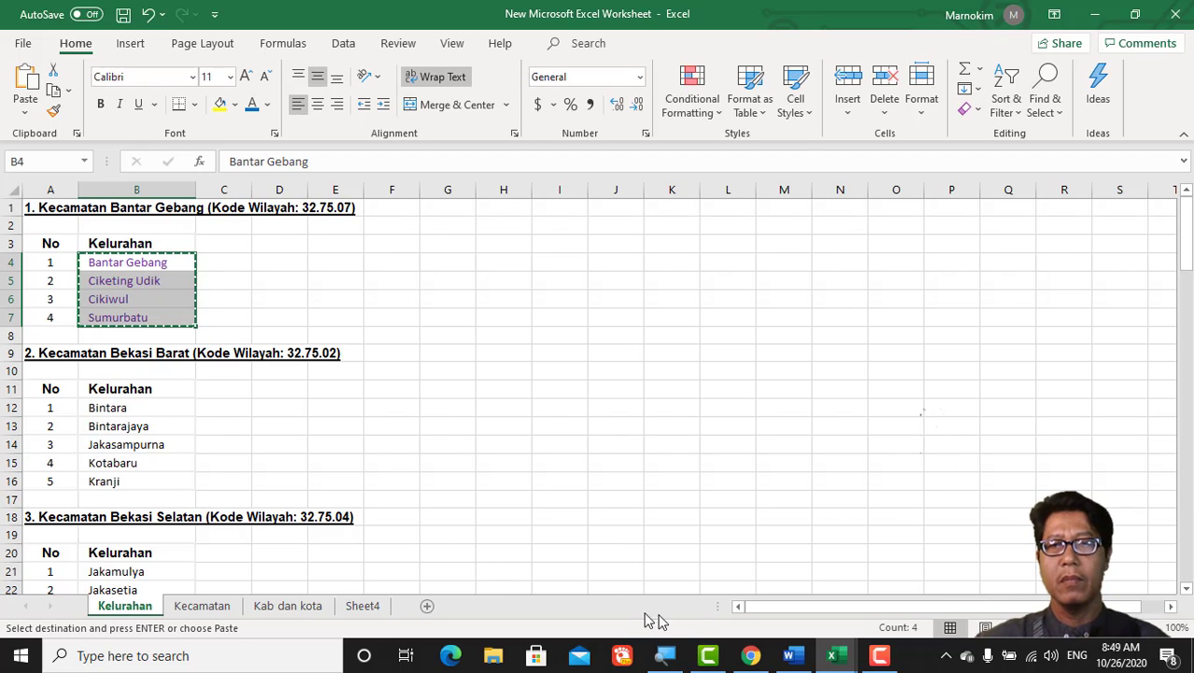
click(748, 659)
click(447, 511)
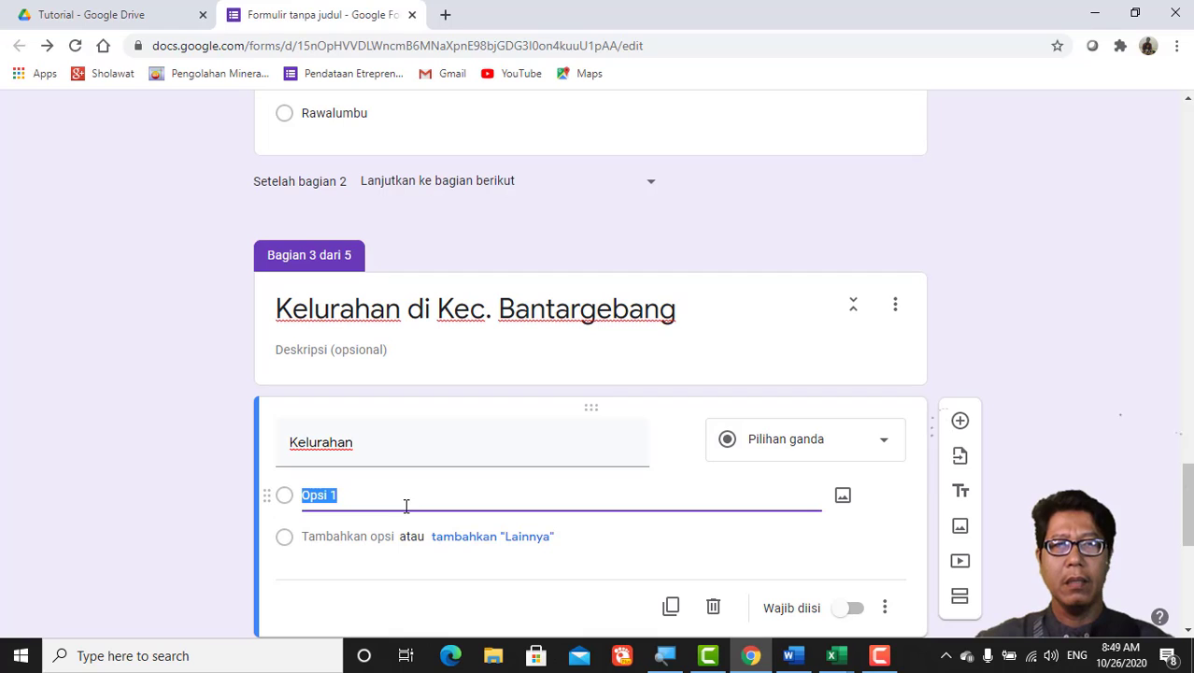
Step: Paste Bantar Gebang, Ciketing Udik, Cikiwul and Sumurbatu as required options, removing a stray empty question
key(ctrl+v)
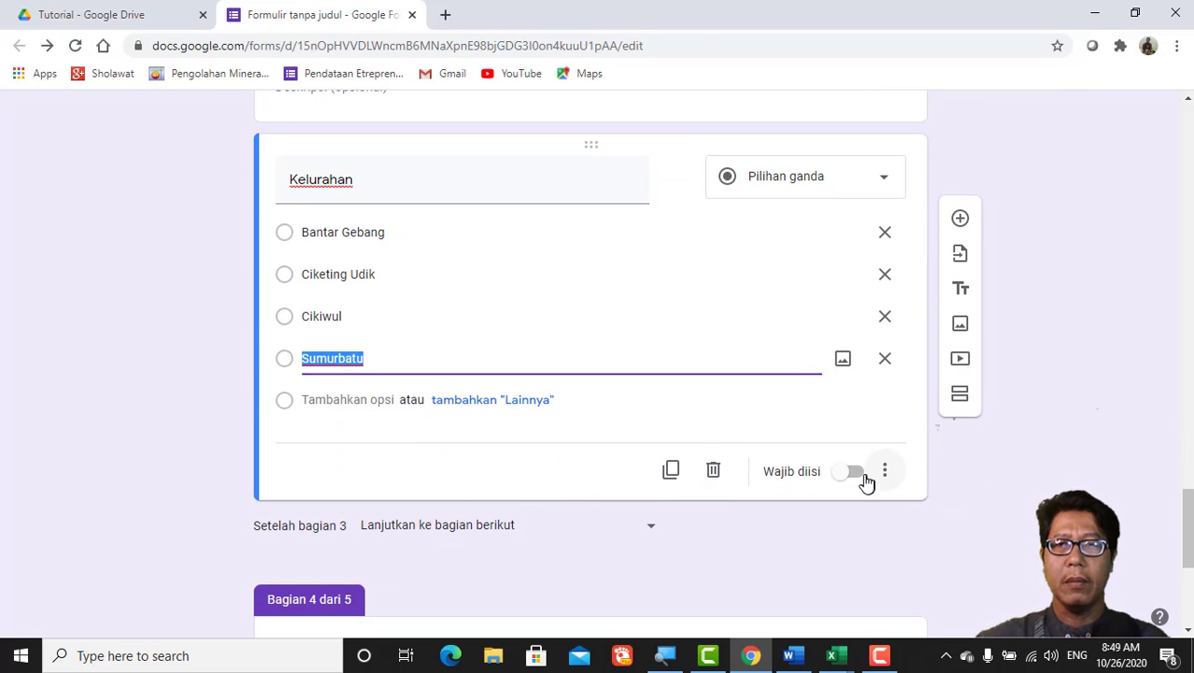
click(861, 478)
scroll(832, 523, down, 4)
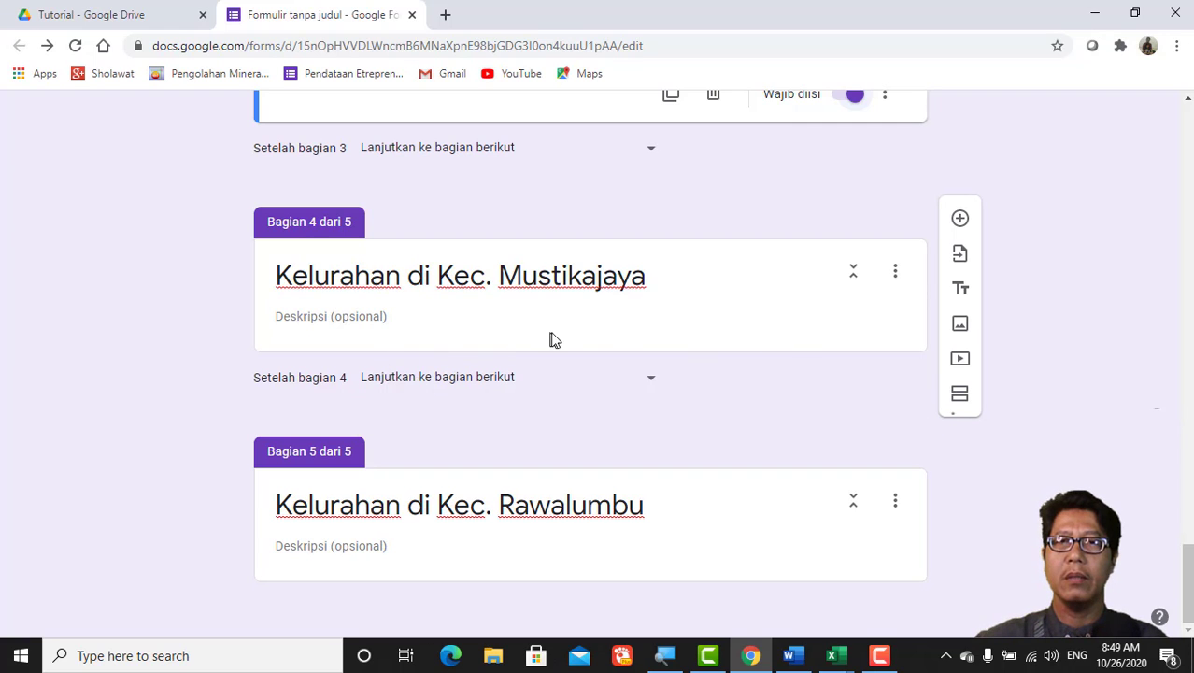
click(961, 220)
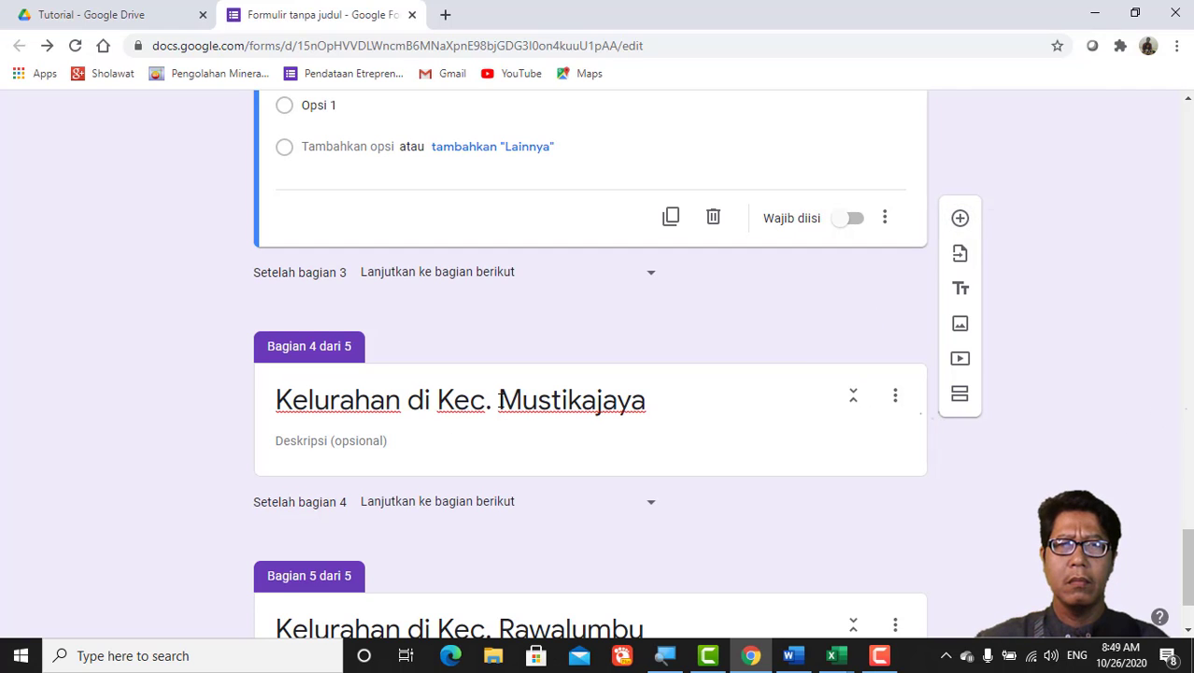
scroll(501, 400, up, 3)
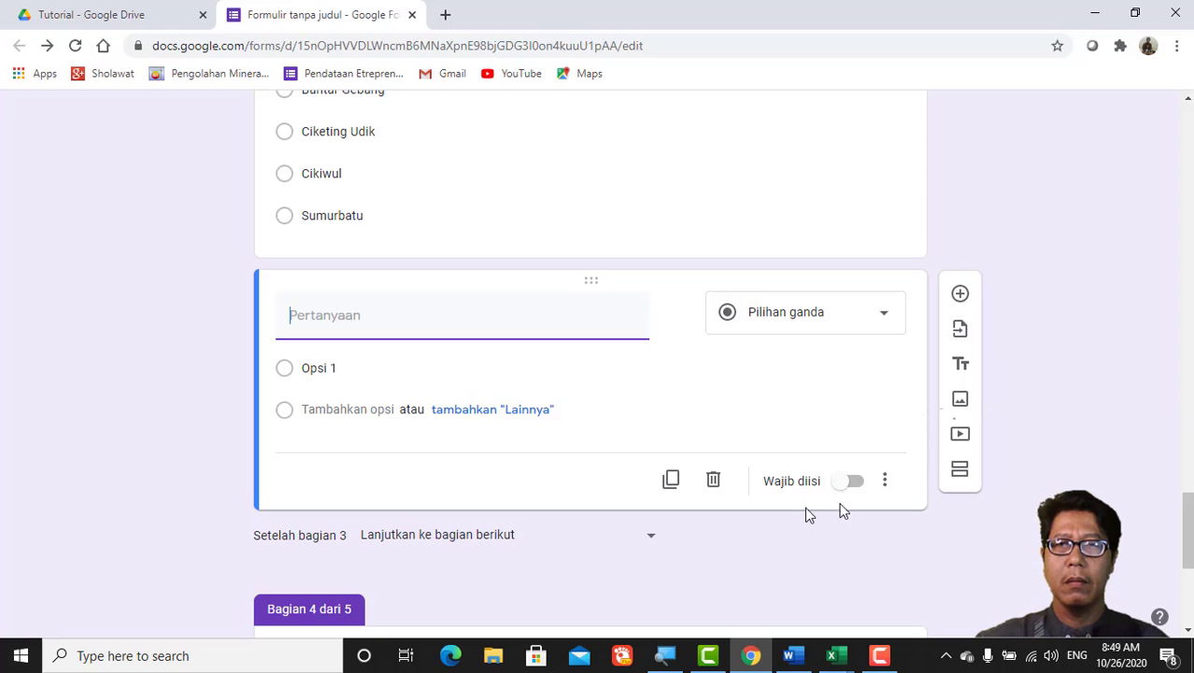
click(714, 482)
scroll(602, 353, down, 3)
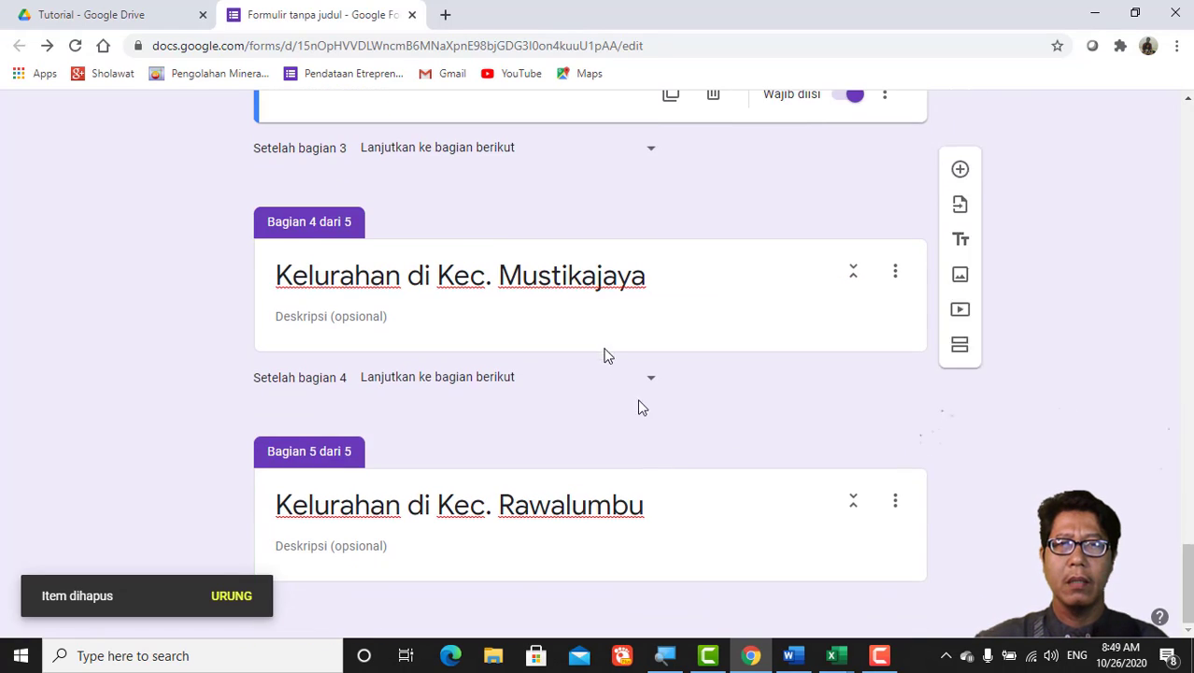
click(590, 324)
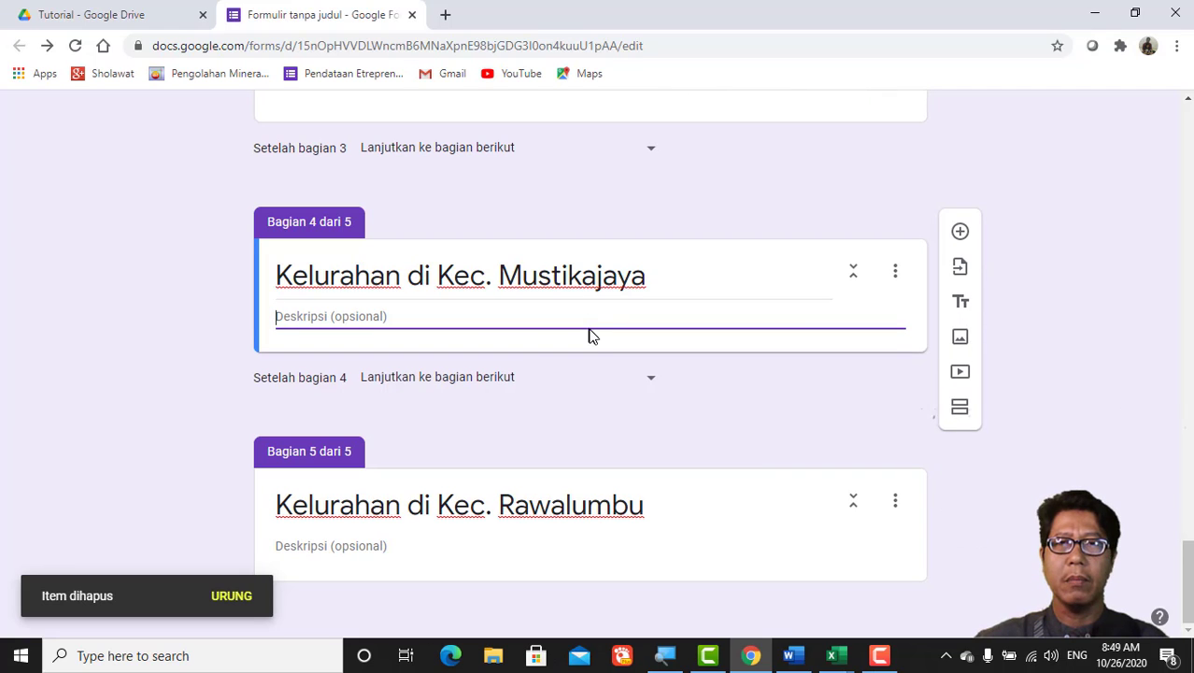
Step: Add a multiple-choice 'Kecamatan' question to the Mustikajaya section and select its 'Opsi 1'
click(962, 233)
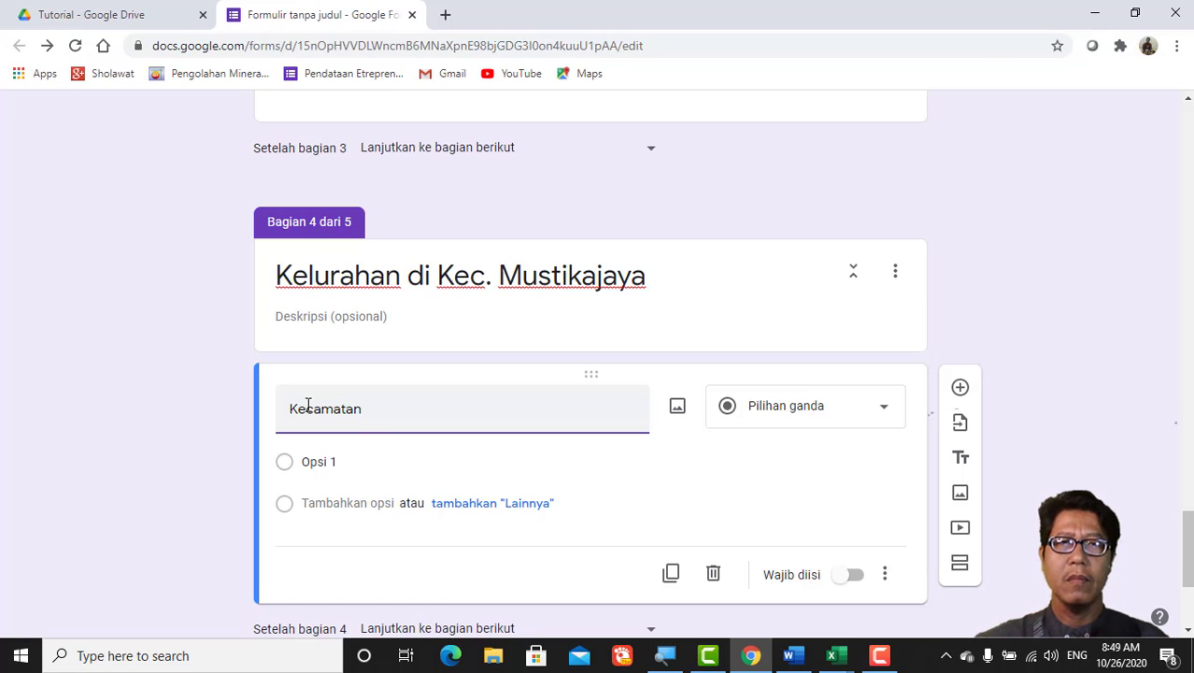
click(884, 411)
click(773, 243)
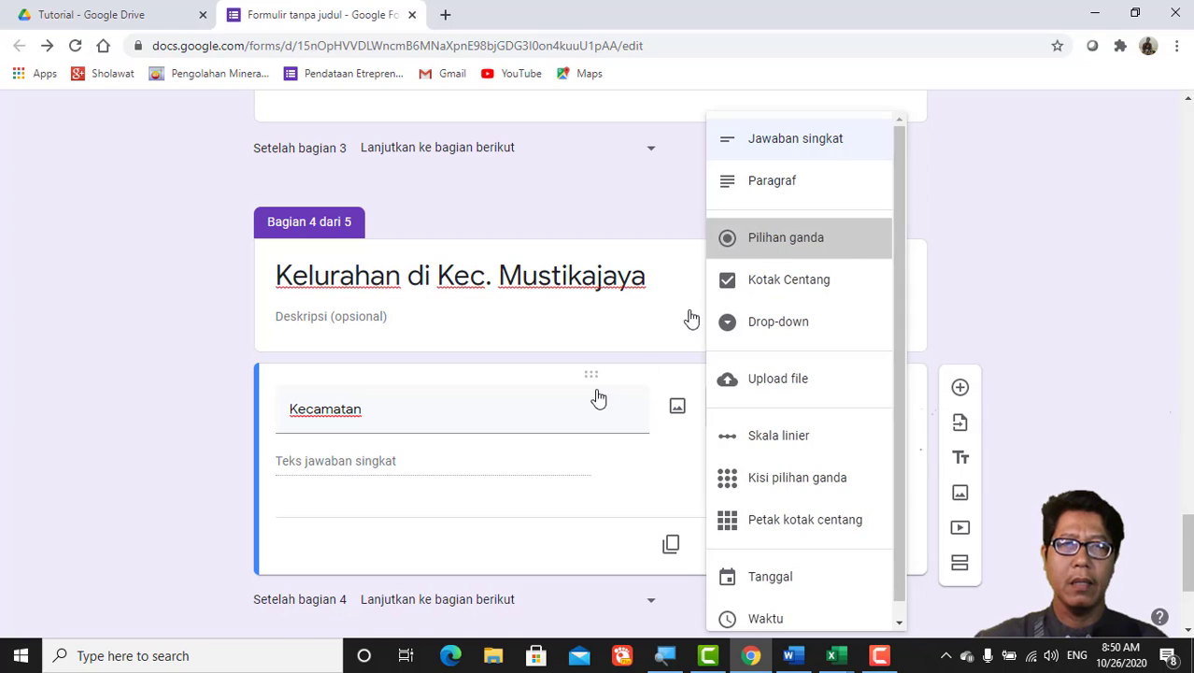
click(303, 461)
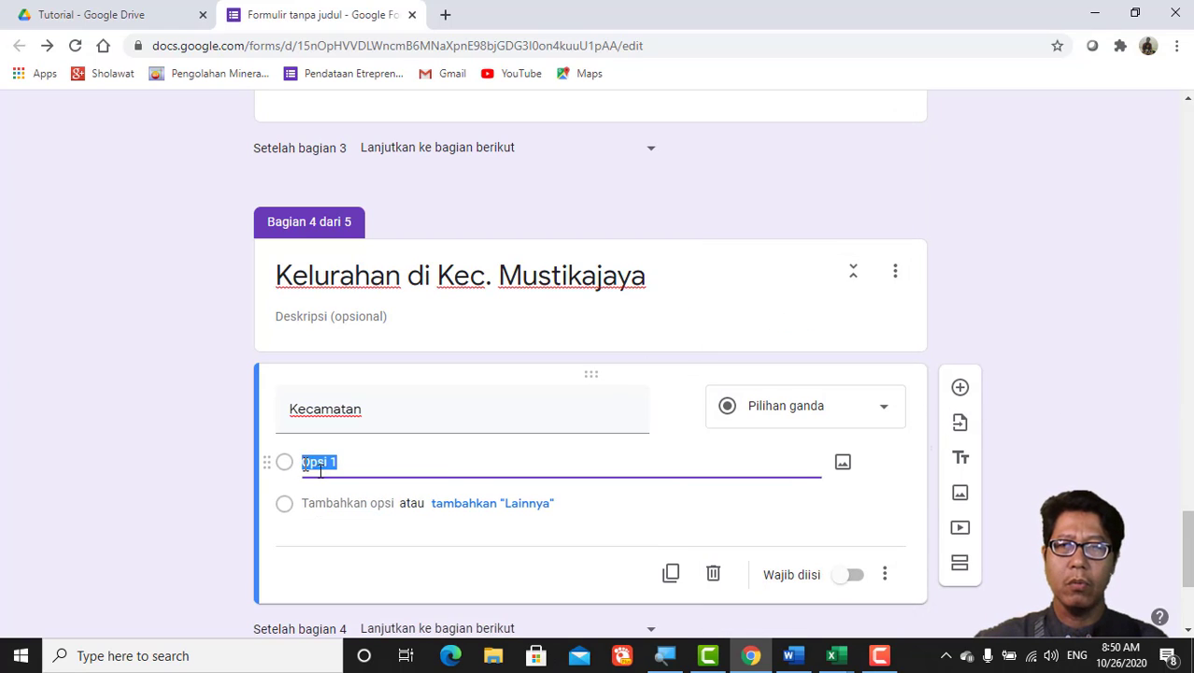
Step: Select the Mustikajaya kelurahan names Cimuning through Padurenan (B75:B78) on the Kelurahan sheet
click(846, 664)
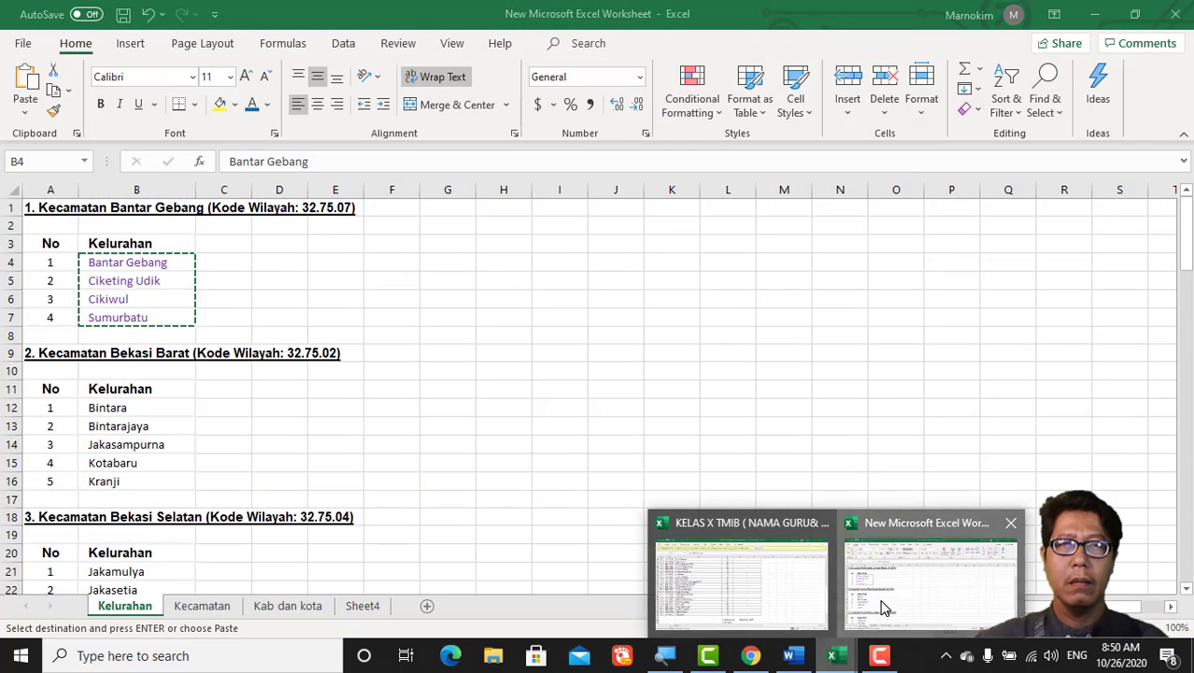
click(883, 607)
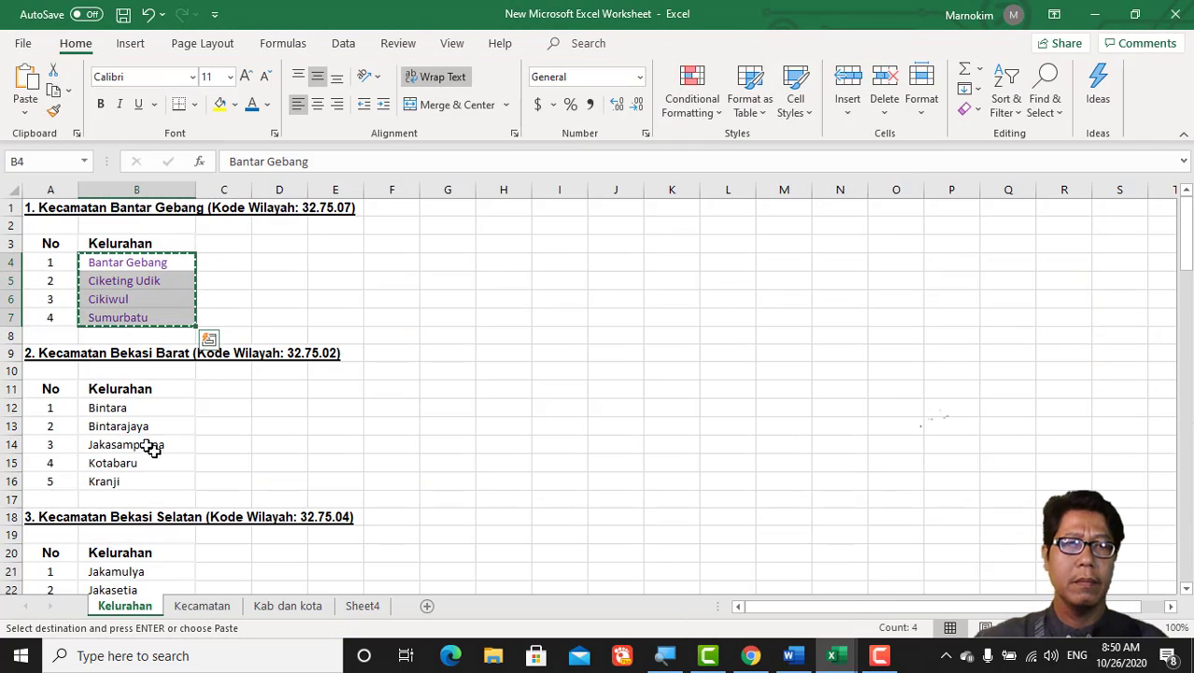
scroll(131, 430, down, 4)
scroll(129, 433, down, 11)
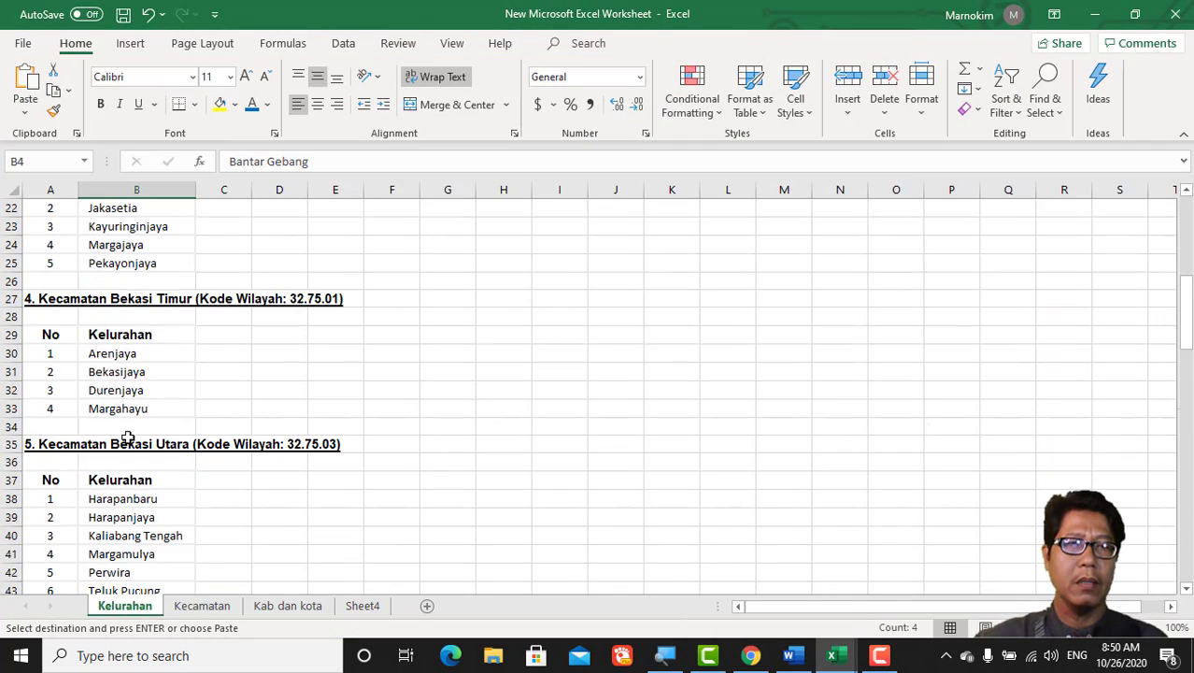
scroll(129, 441, down, 8)
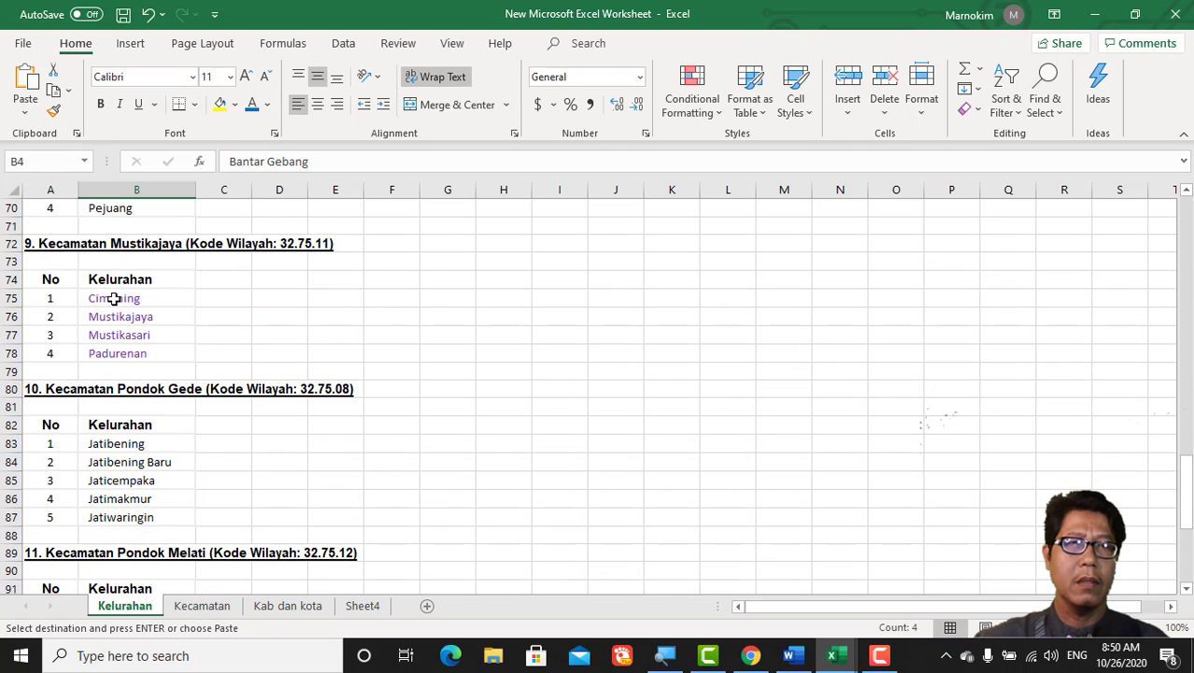
drag(113, 298, 110, 350)
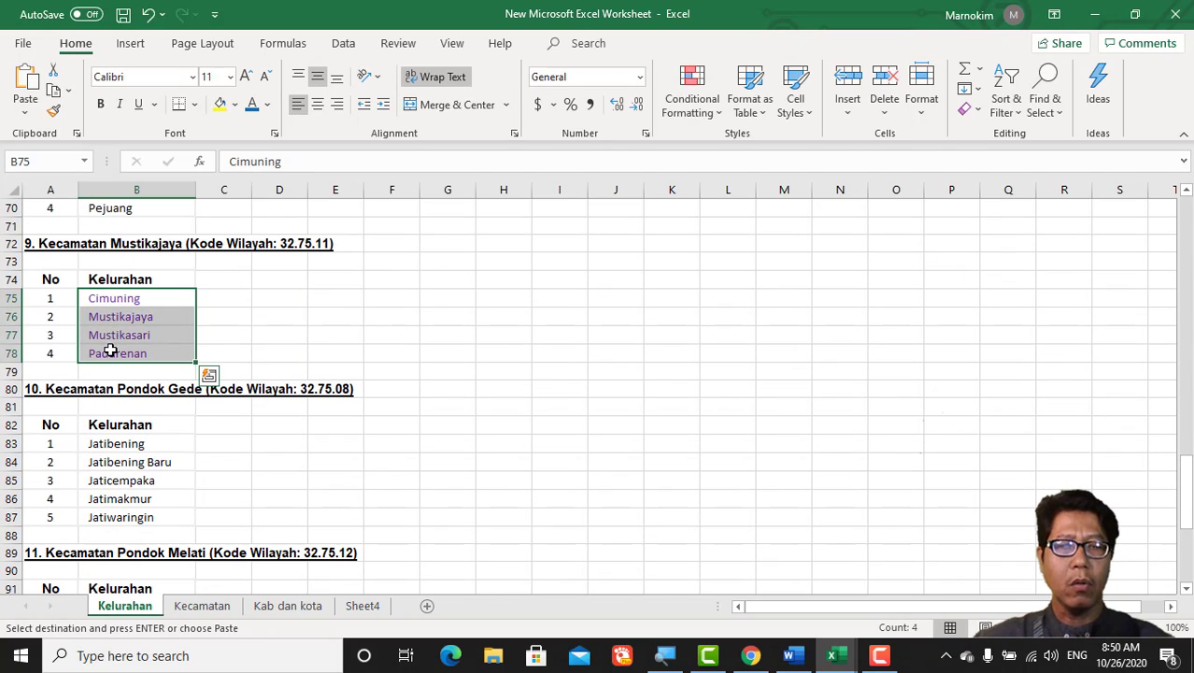
Step: Paste the four Mustikajaya villages as options and make the Kecamatan question required
click(751, 656)
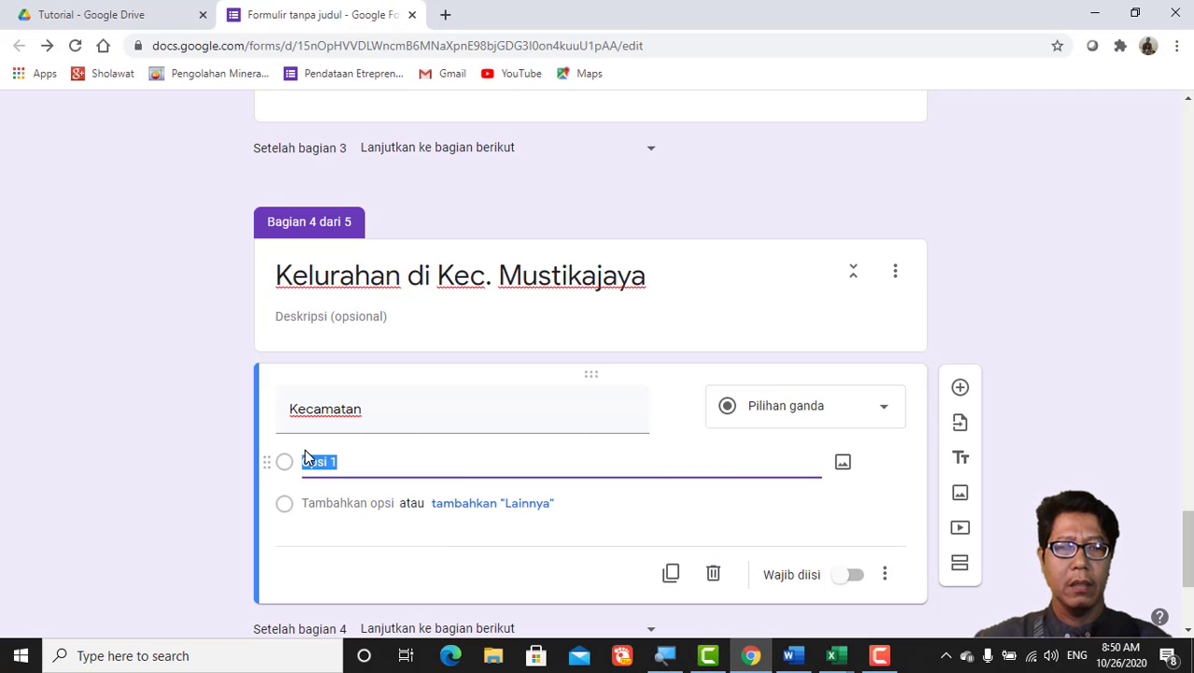
key(ctrl+v)
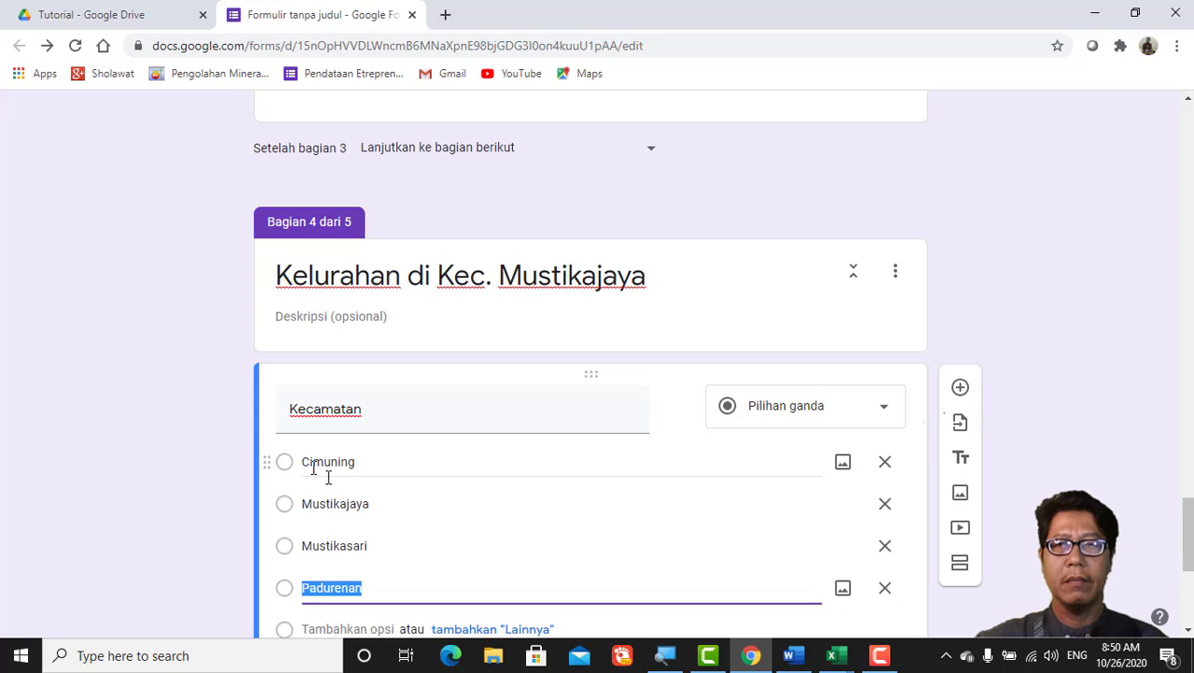
scroll(655, 488, down, 4)
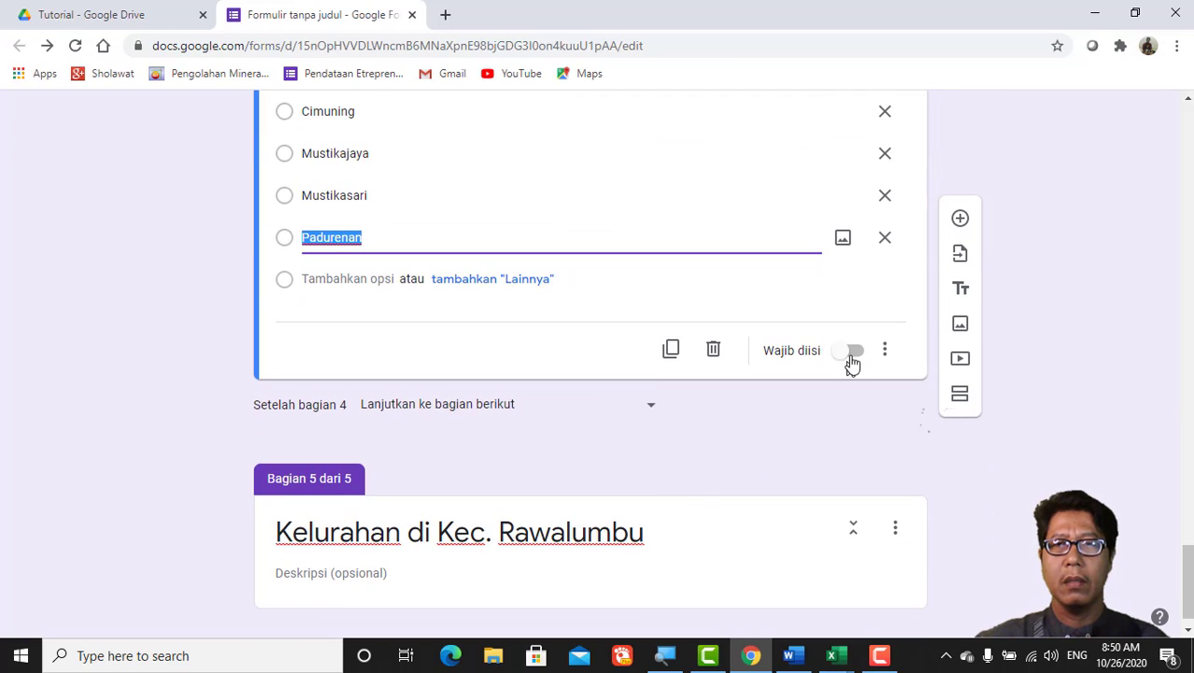
click(854, 351)
Step: Add a required multiple-choice Kelurahan question with option 'Opsi 1' to the Rawalumbu section
scroll(711, 496, down, 1)
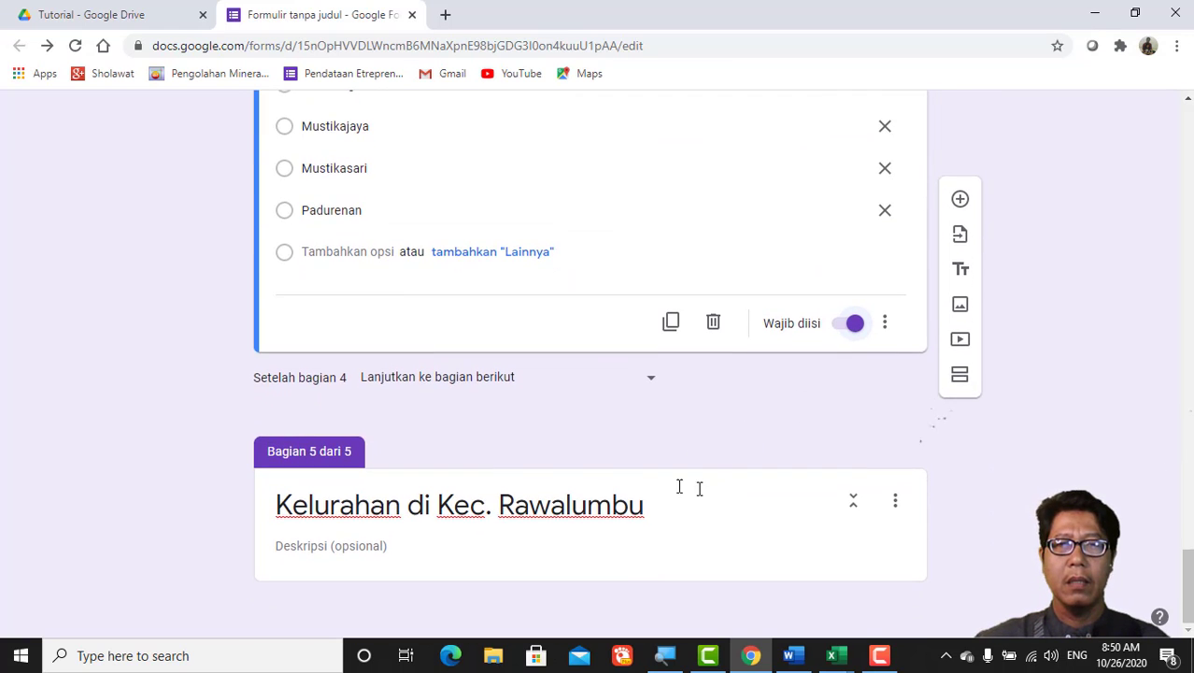
click(629, 533)
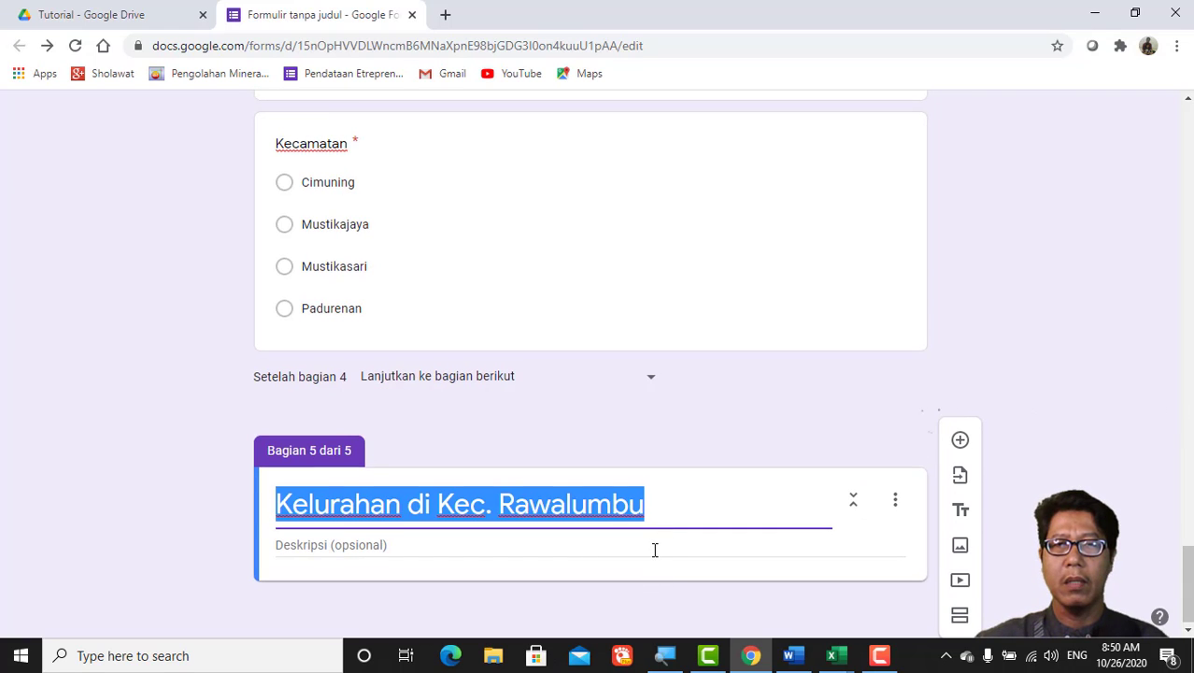
click(688, 545)
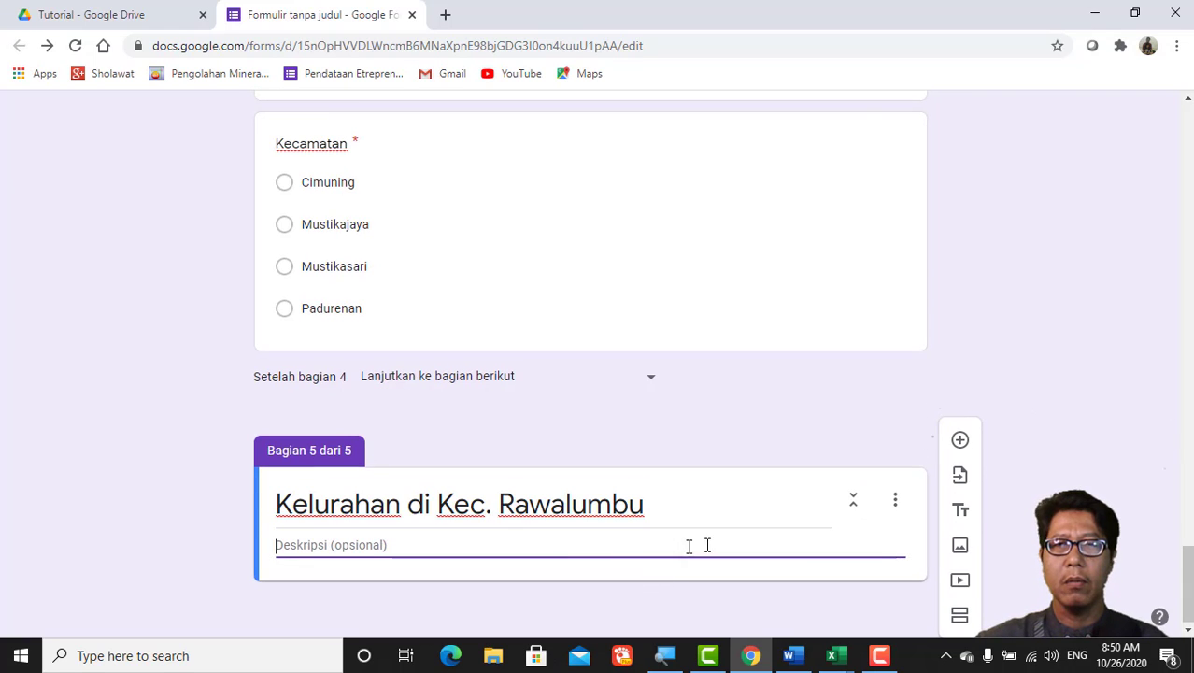
click(961, 443)
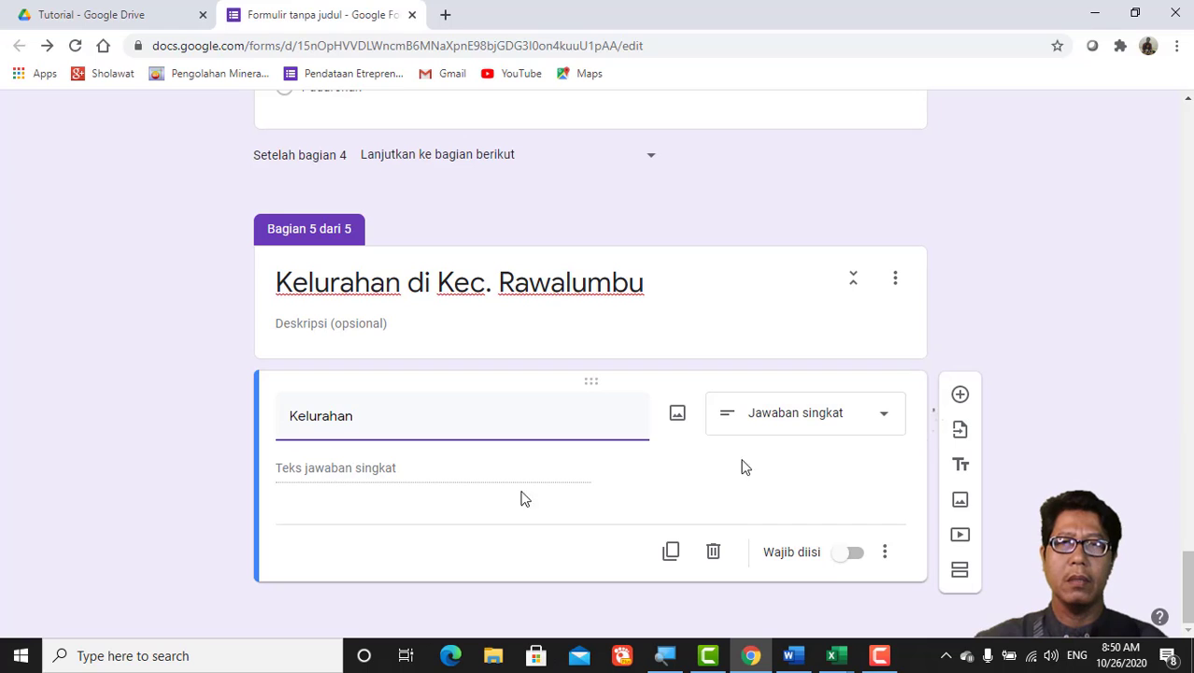
click(886, 422)
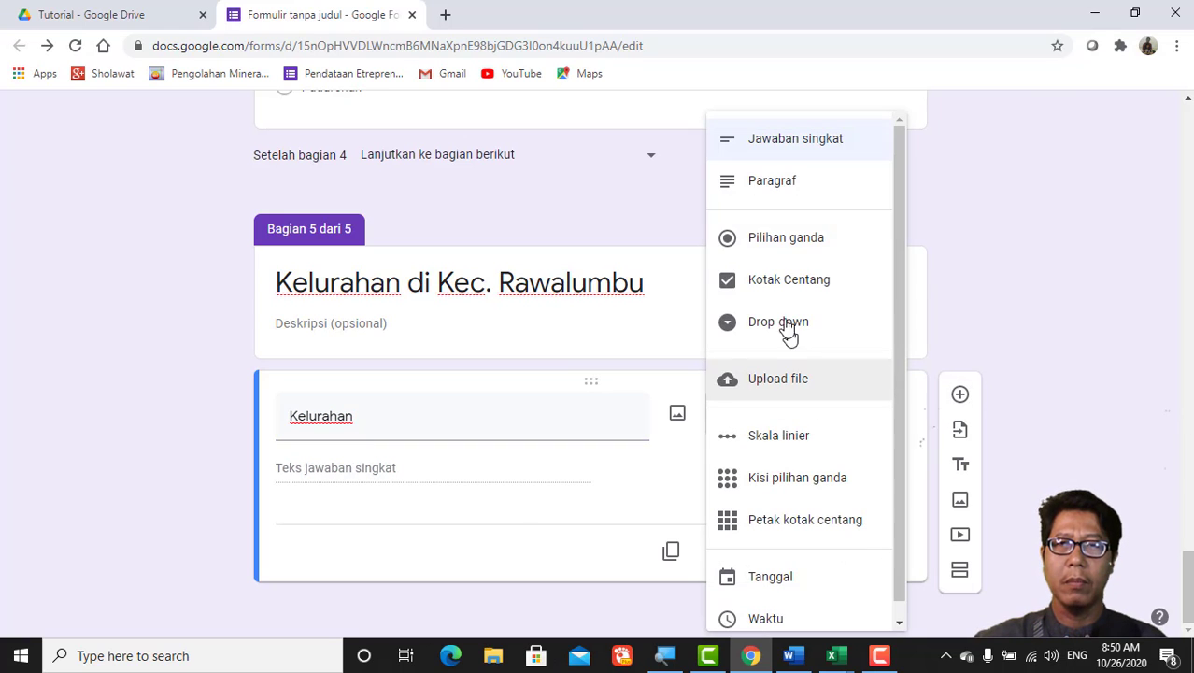
click(768, 243)
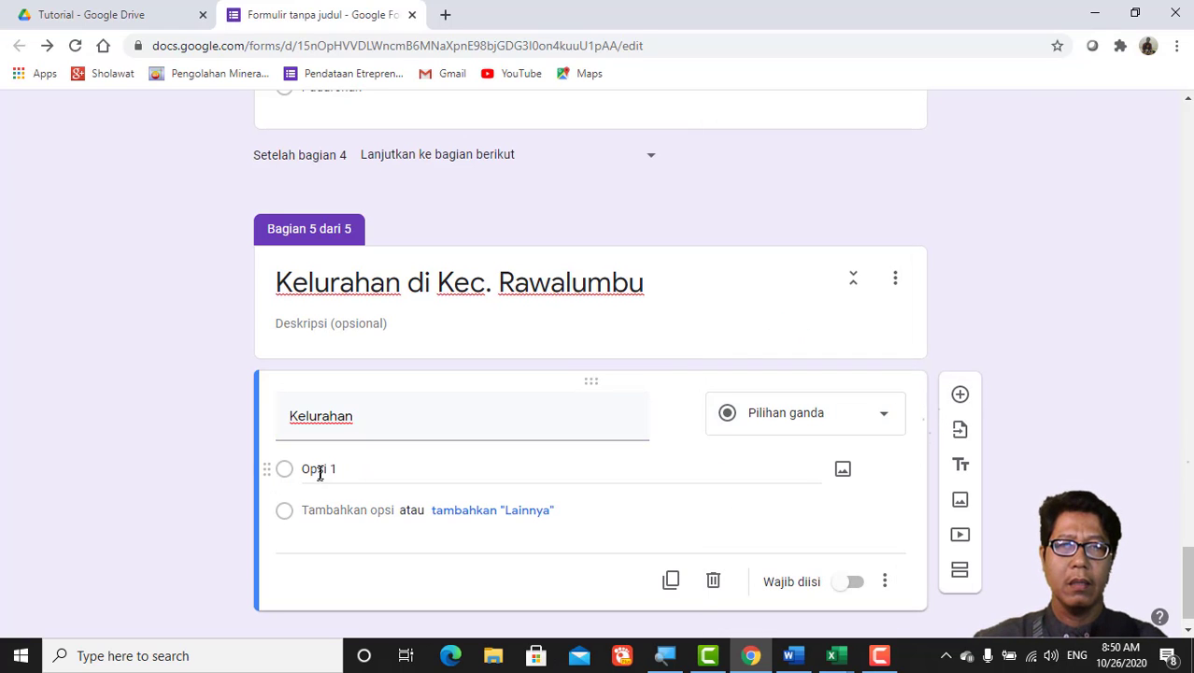
click(320, 468)
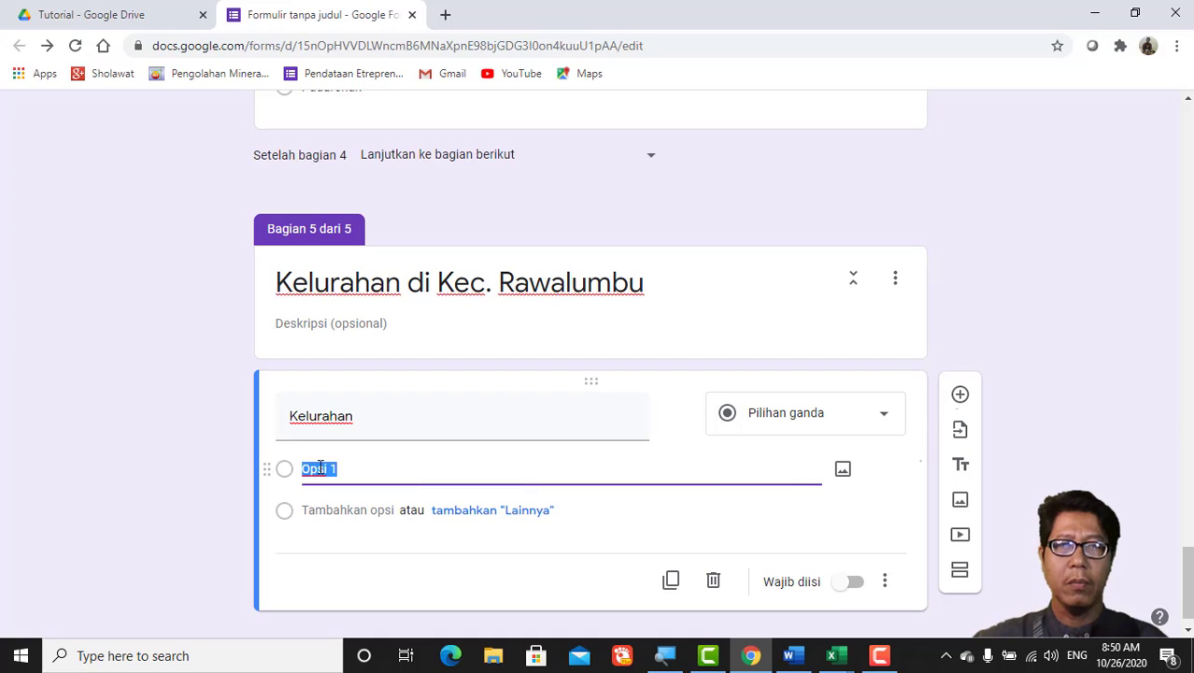
click(860, 583)
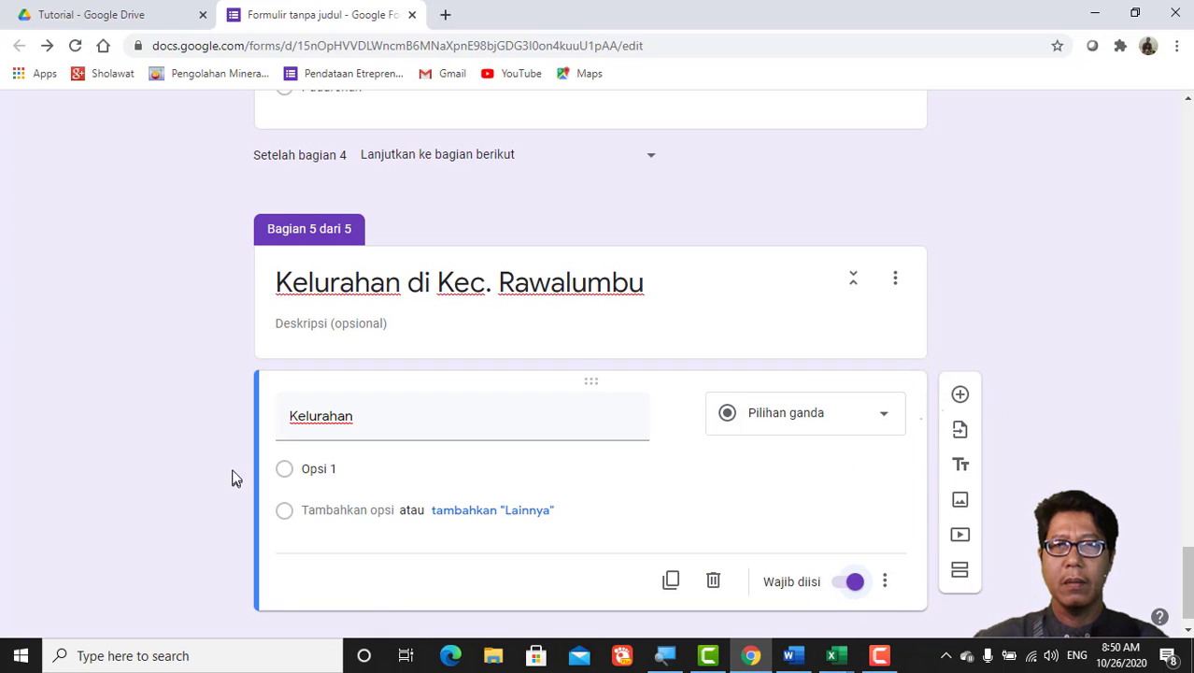
click(312, 467)
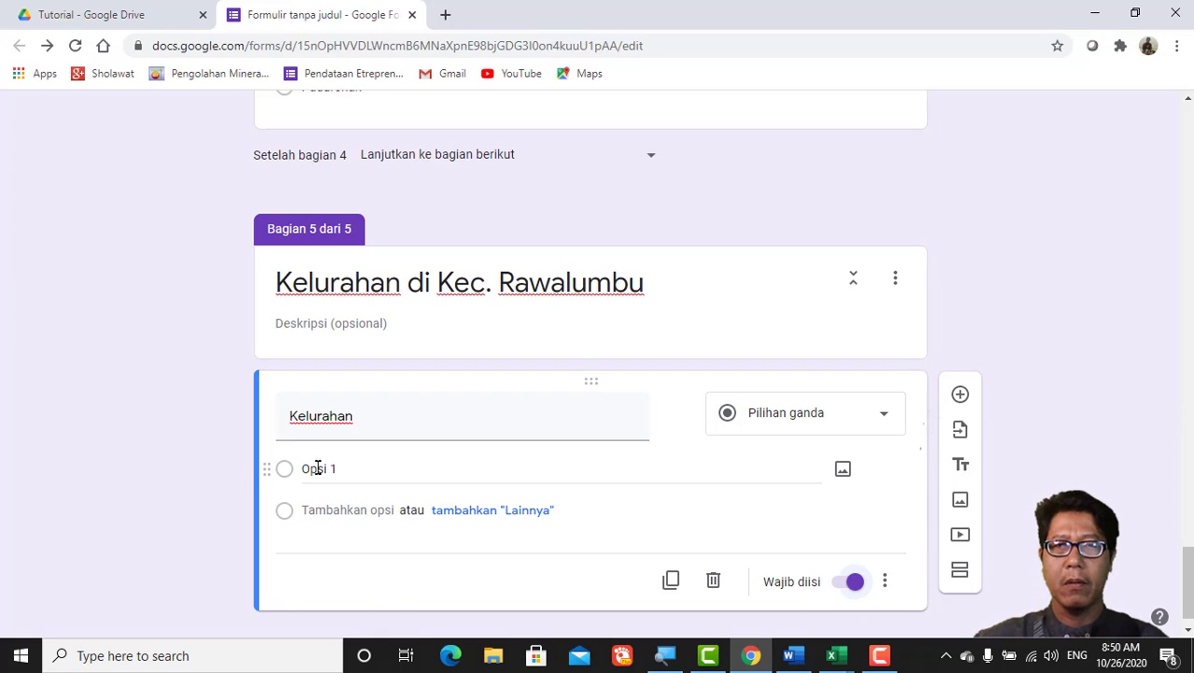
click(834, 655)
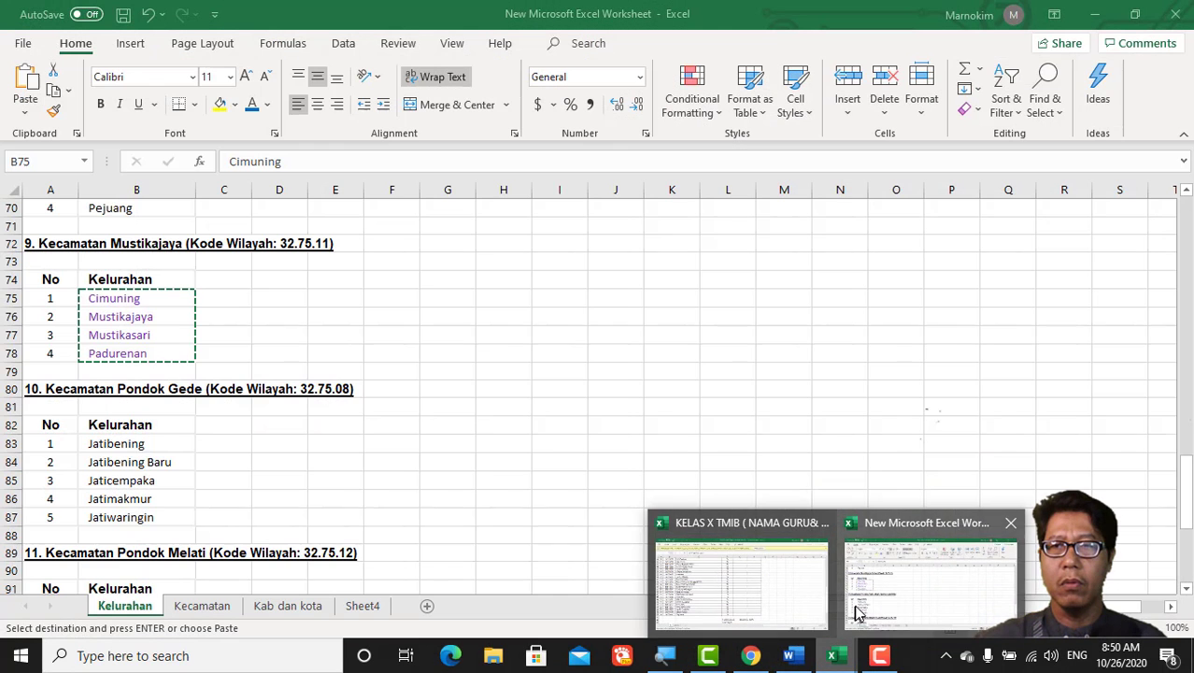
Step: Copy the four Rawalumbu kelurahan names in cells B100:B103 of the Excel workbook
click(851, 607)
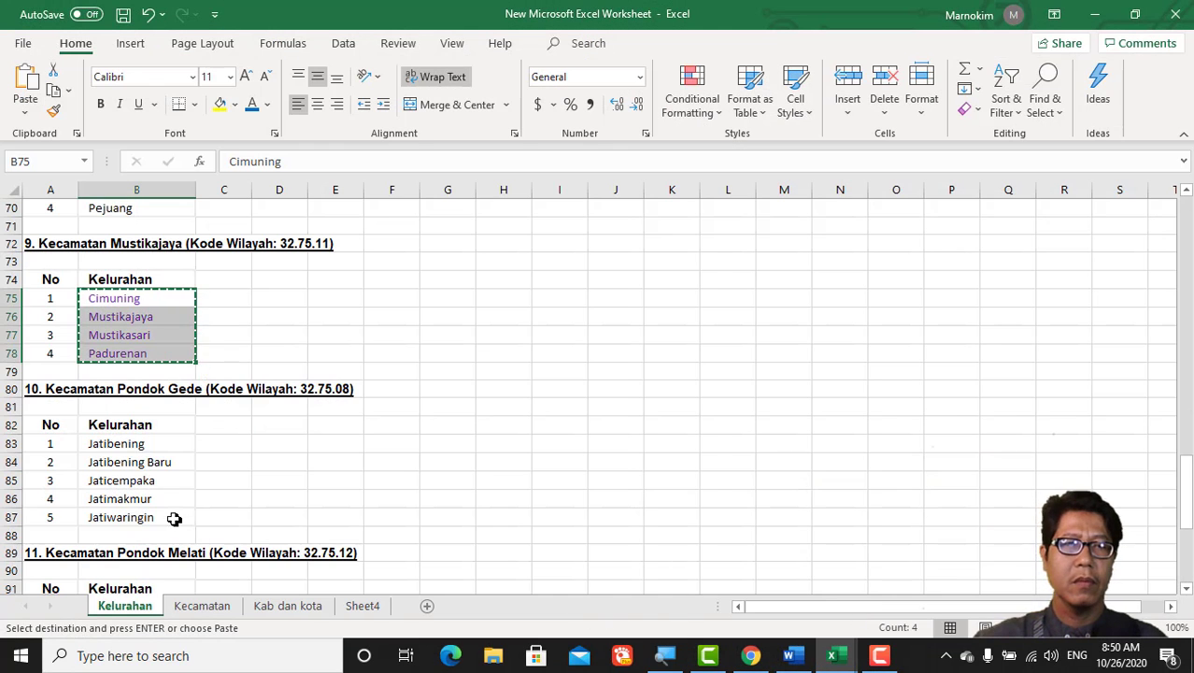
scroll(174, 519, down, 5)
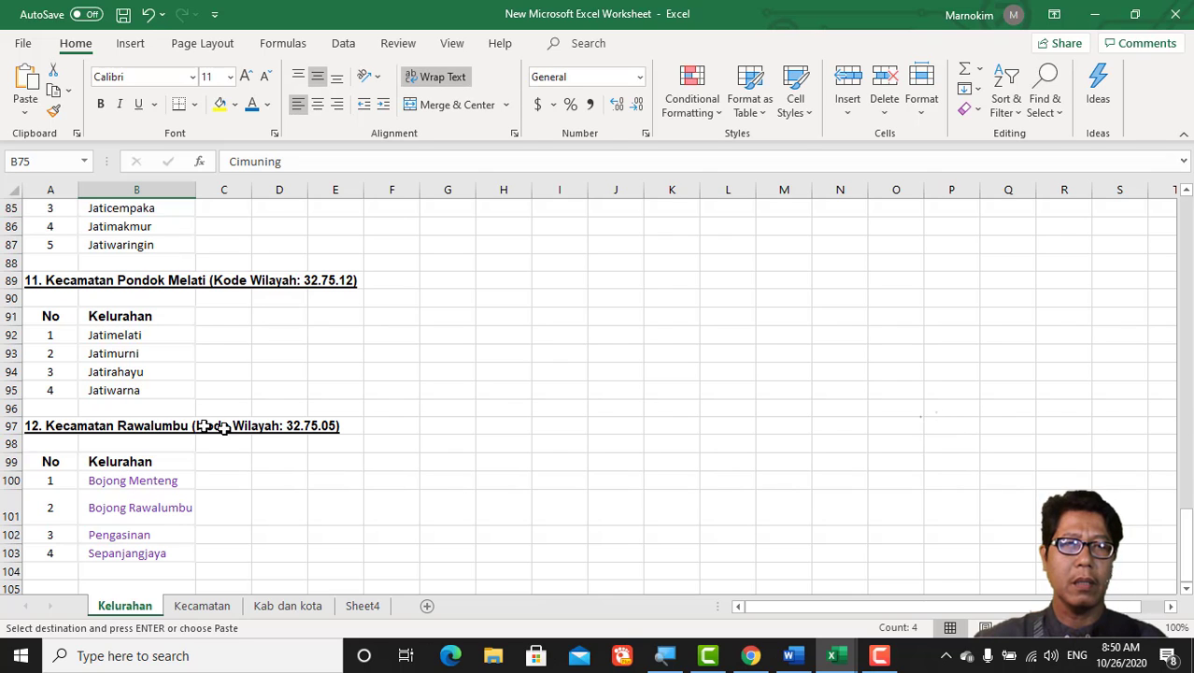
drag(150, 482, 154, 552)
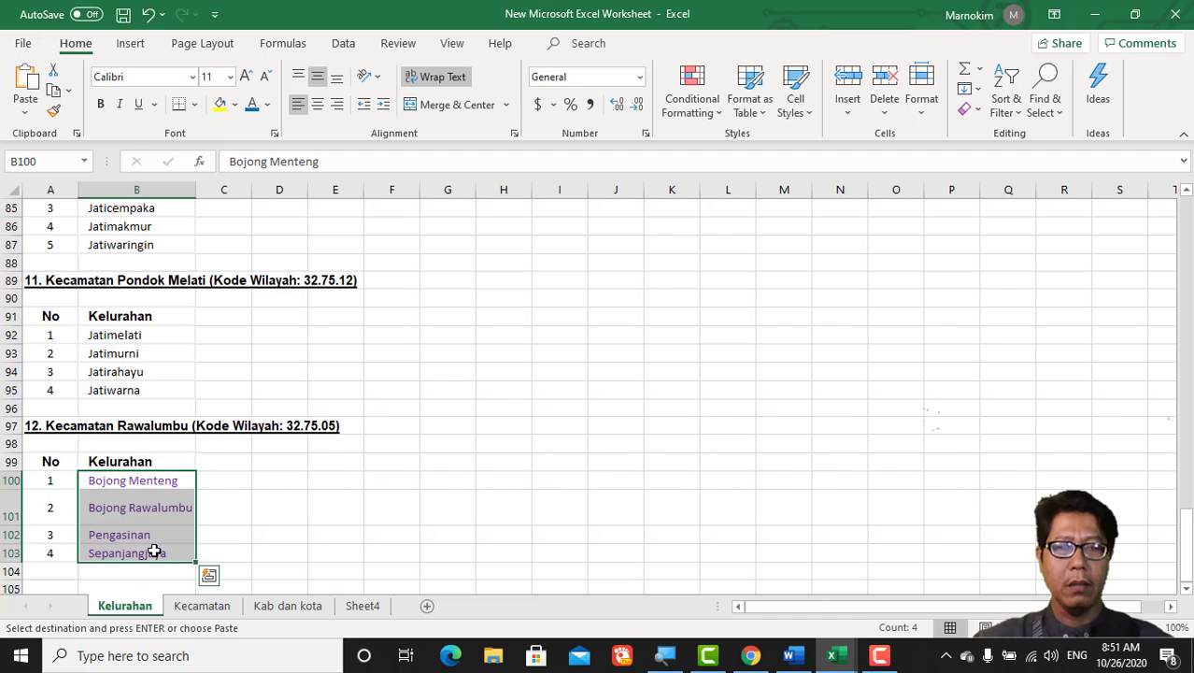
key(ctrl+c)
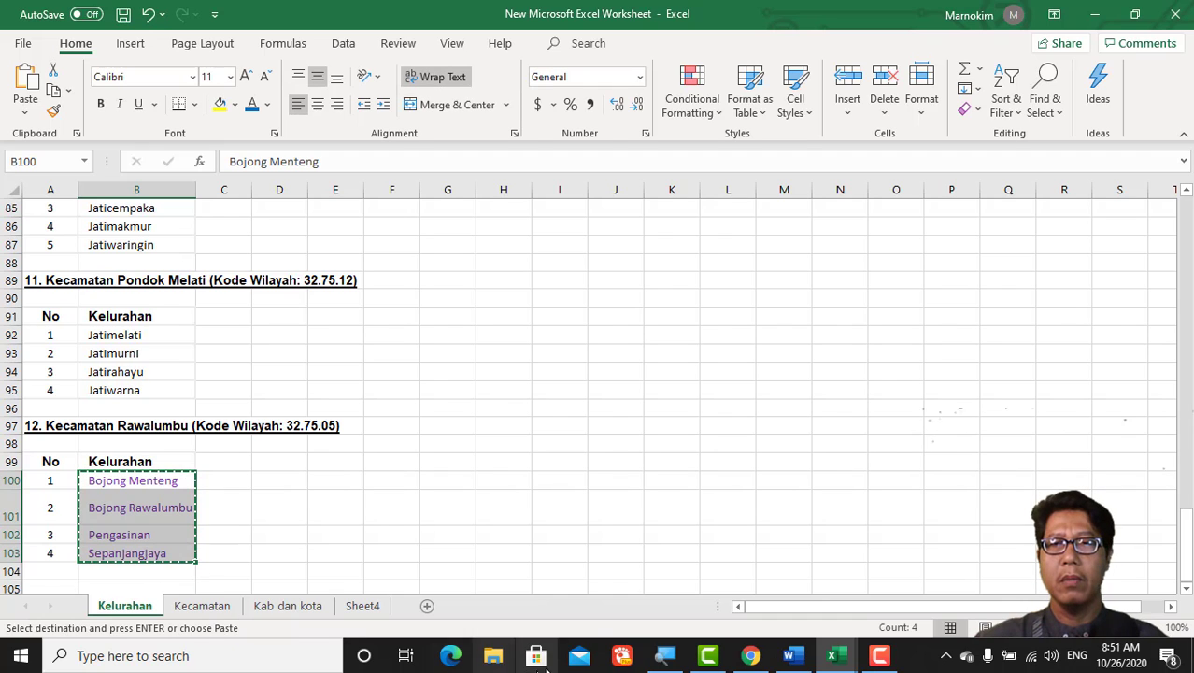
click(751, 655)
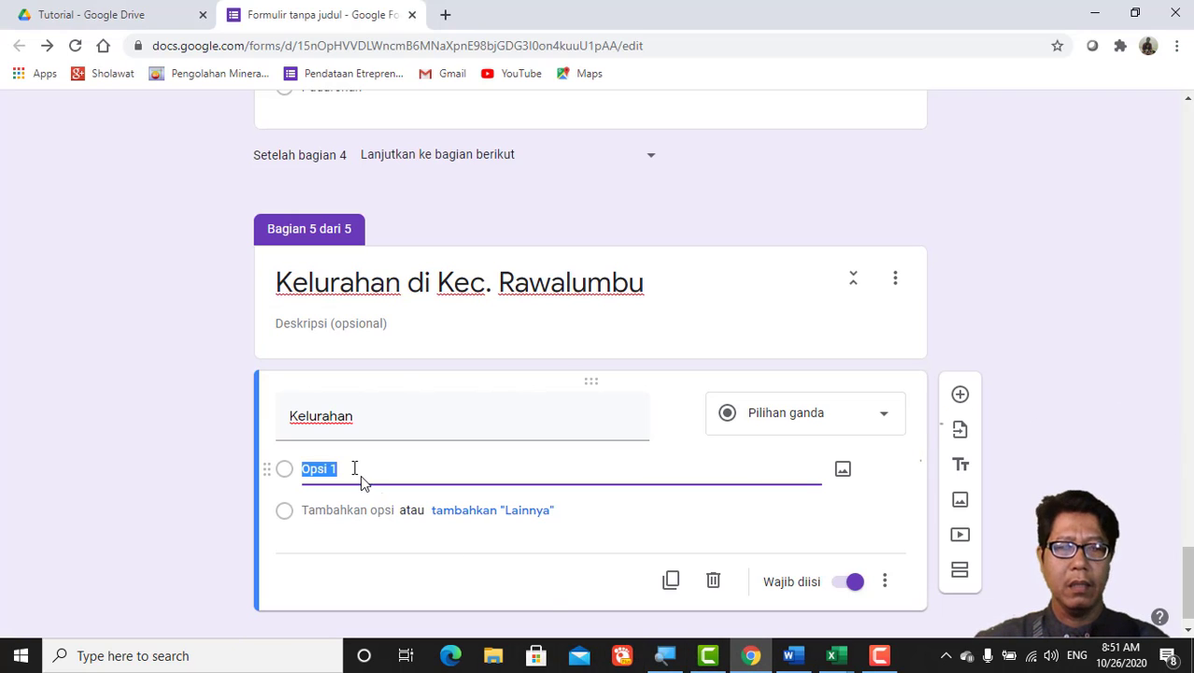
Step: Paste Bojong Menteng, Bojong Rawalumbu, Pengasinan and Sepanjangjaya as Kelurahan options, then add a sixth section
key(ctrl+v)
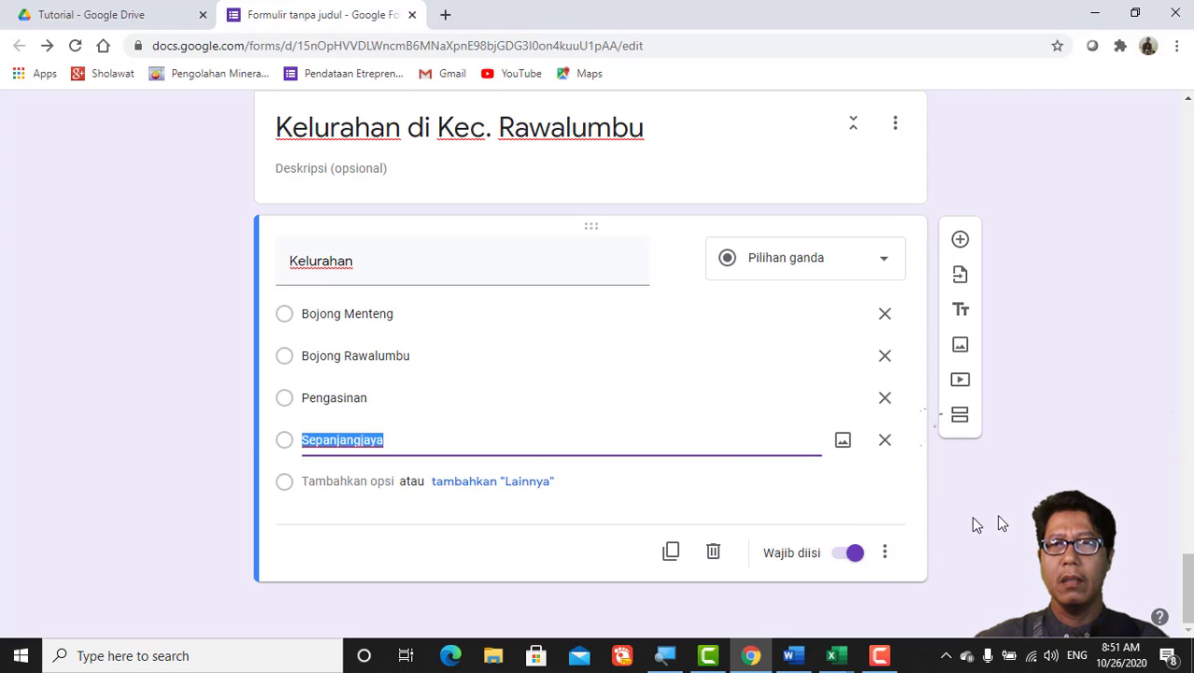
click(963, 422)
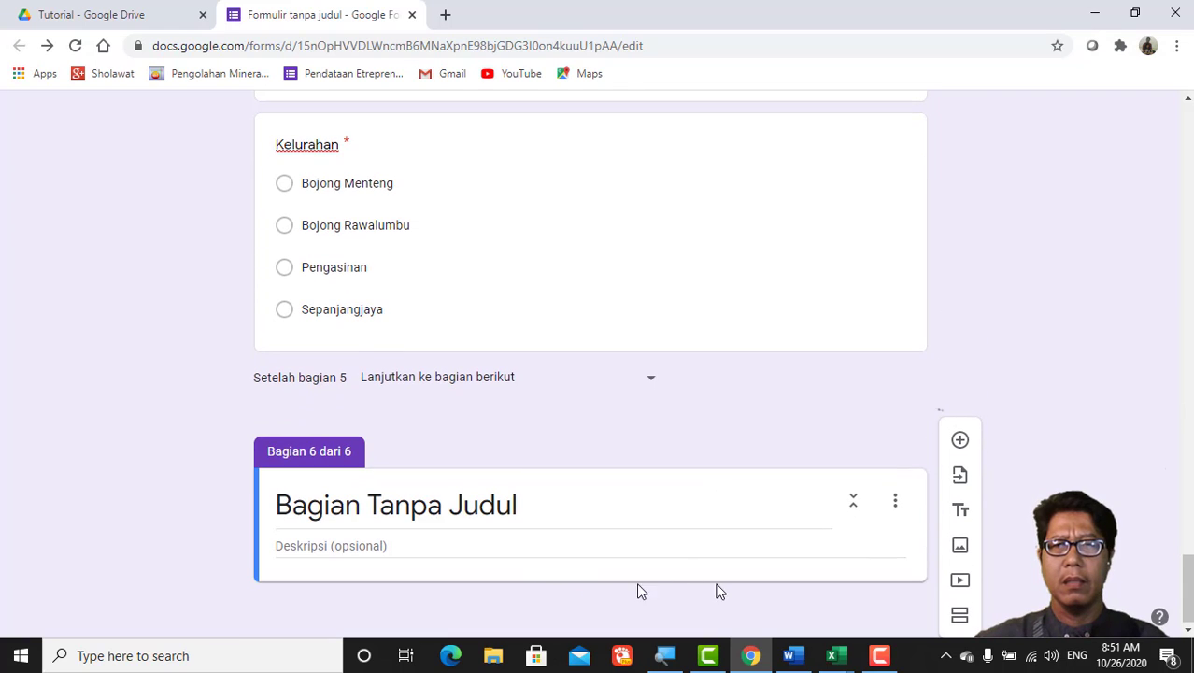
Step: Add three questions titled Jalan, RT/RW and NOMOR HP to section 6
click(962, 443)
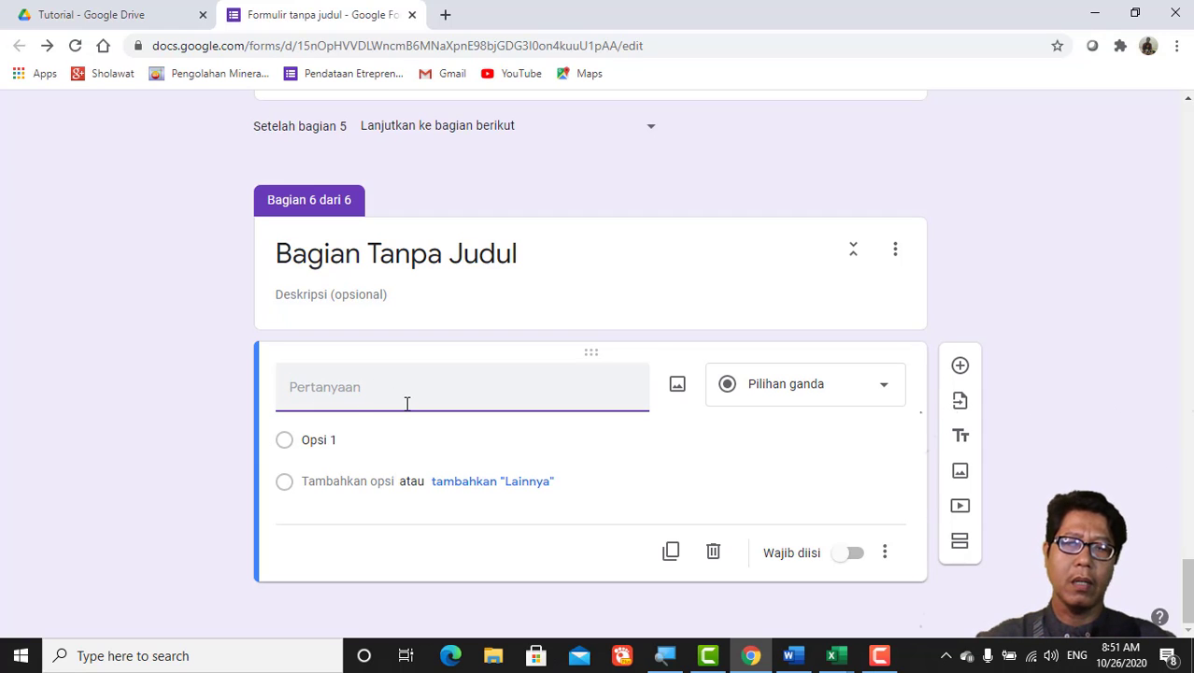
text(Ja)
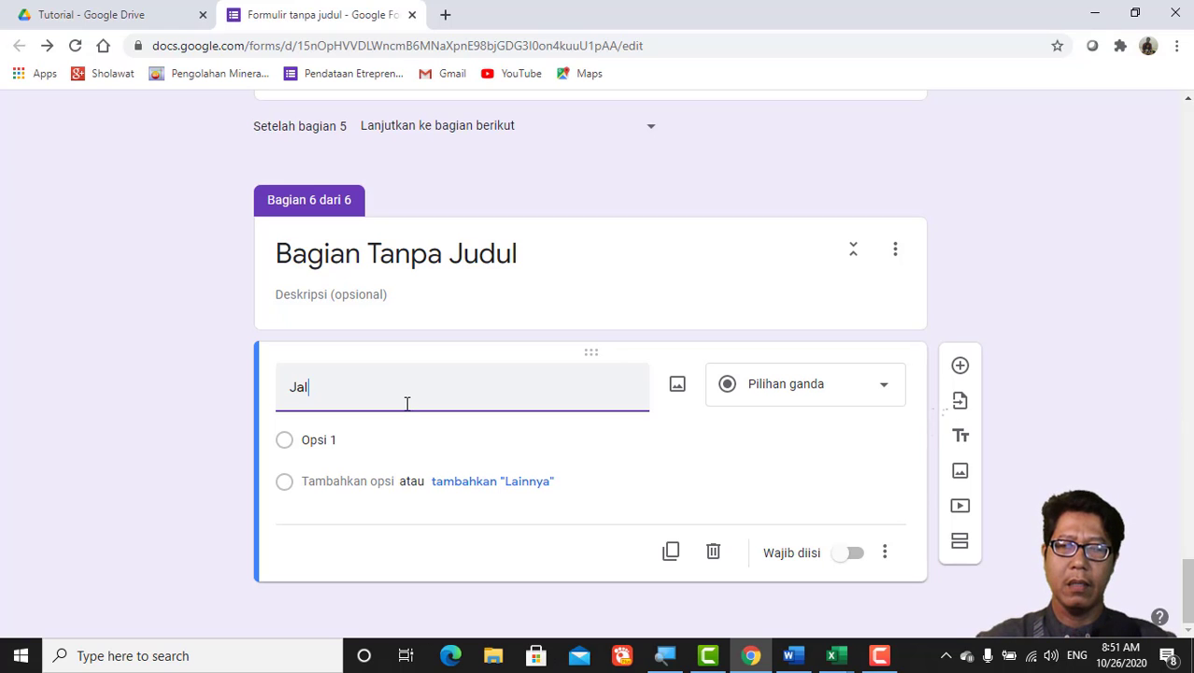
text(lan)
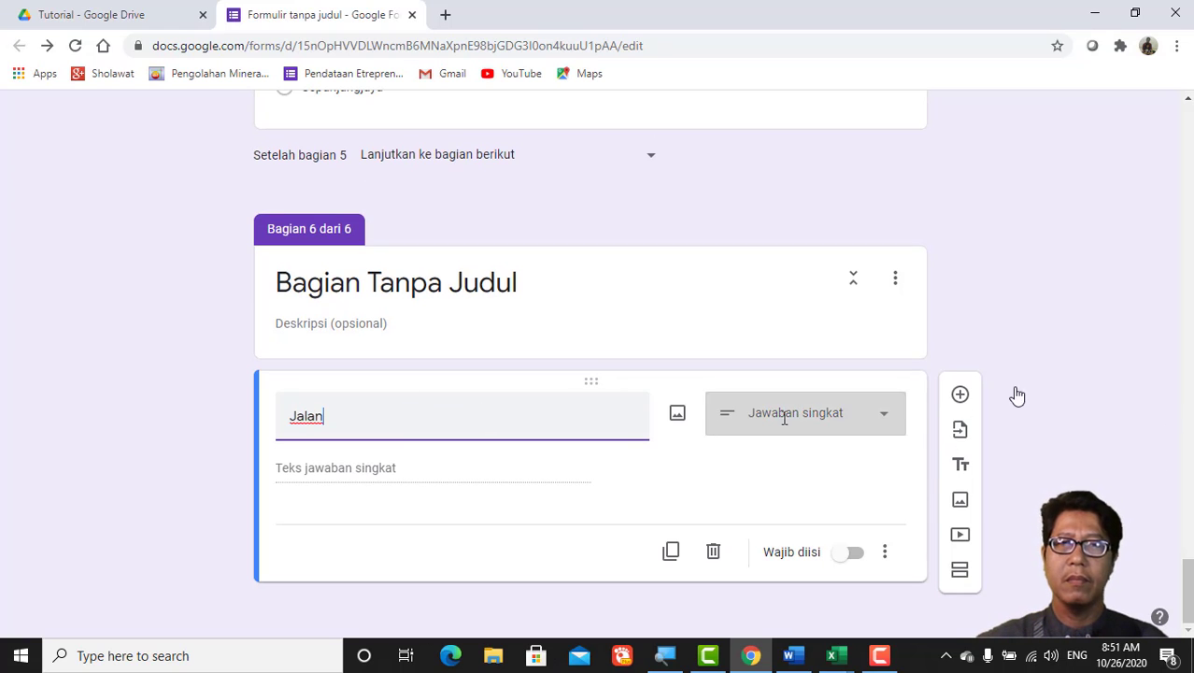
click(960, 396)
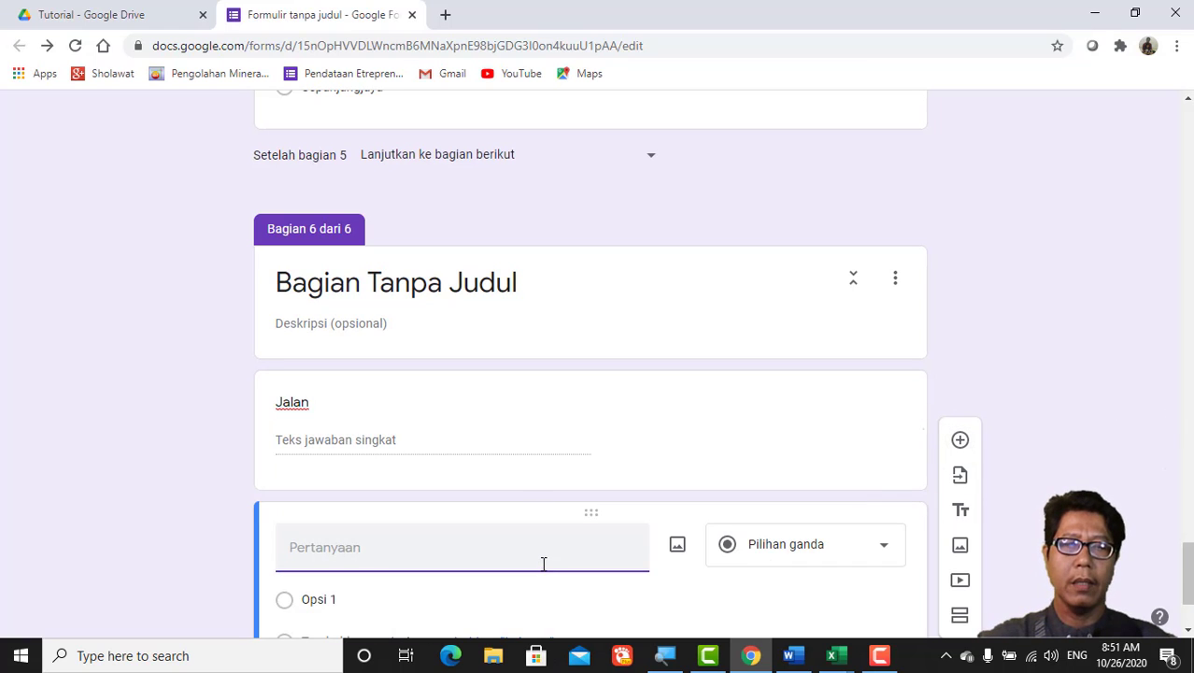
text(RT)
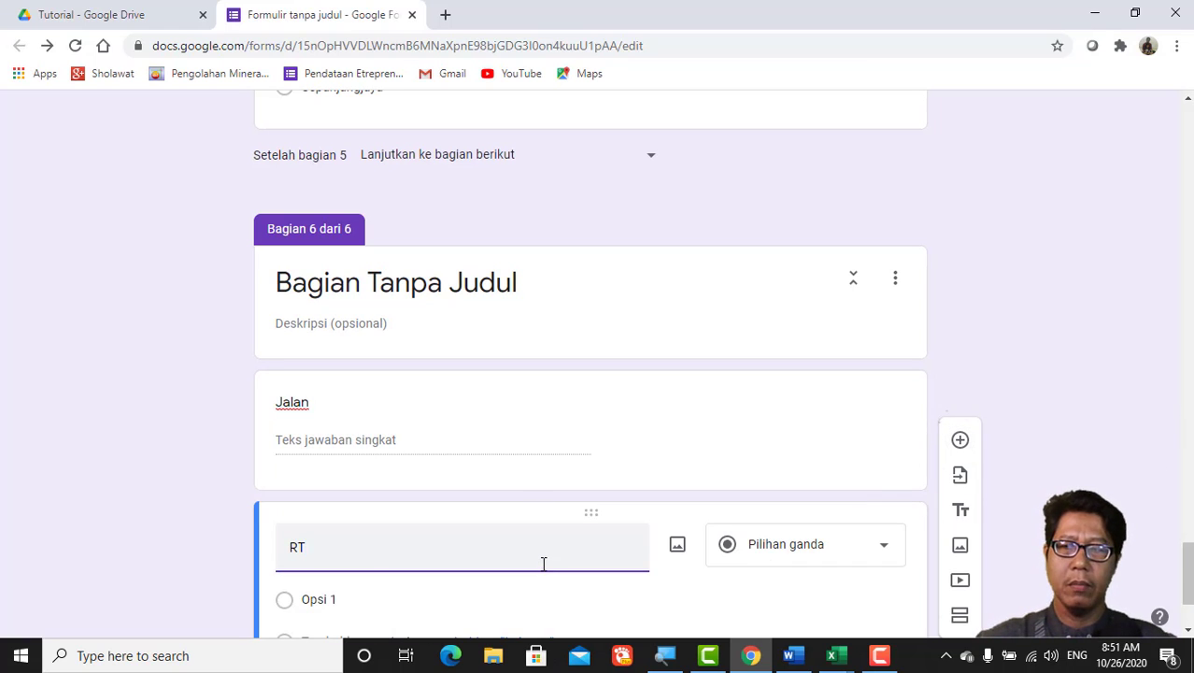
text(/RW)
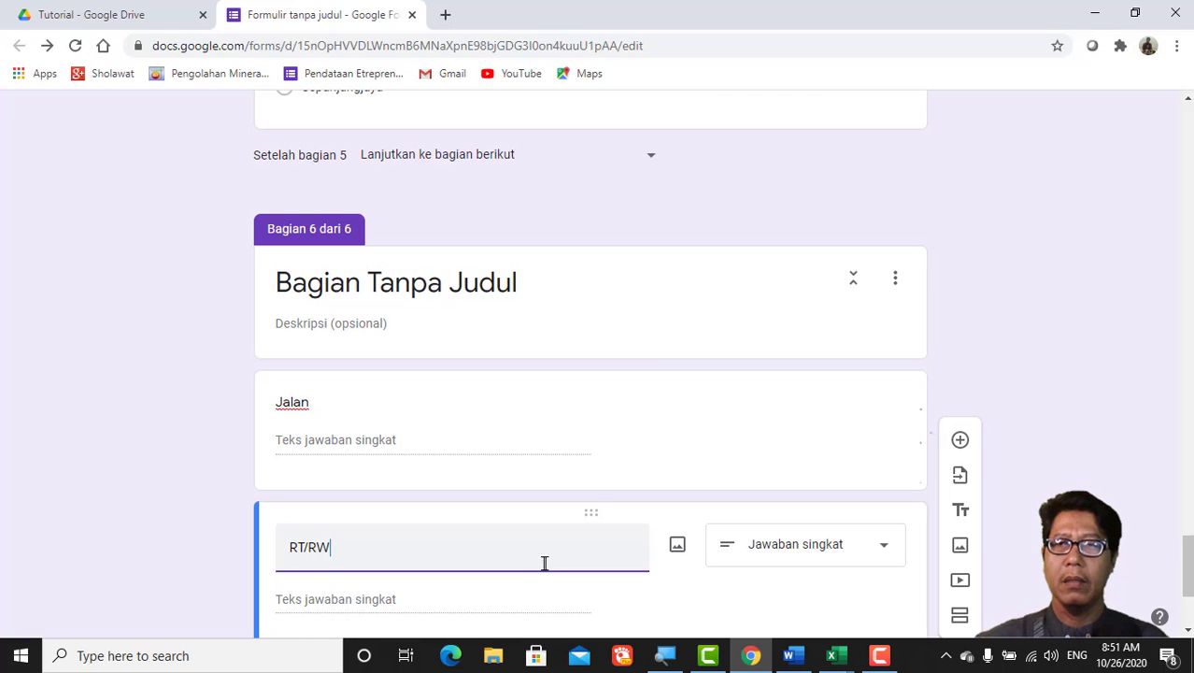
click(960, 439)
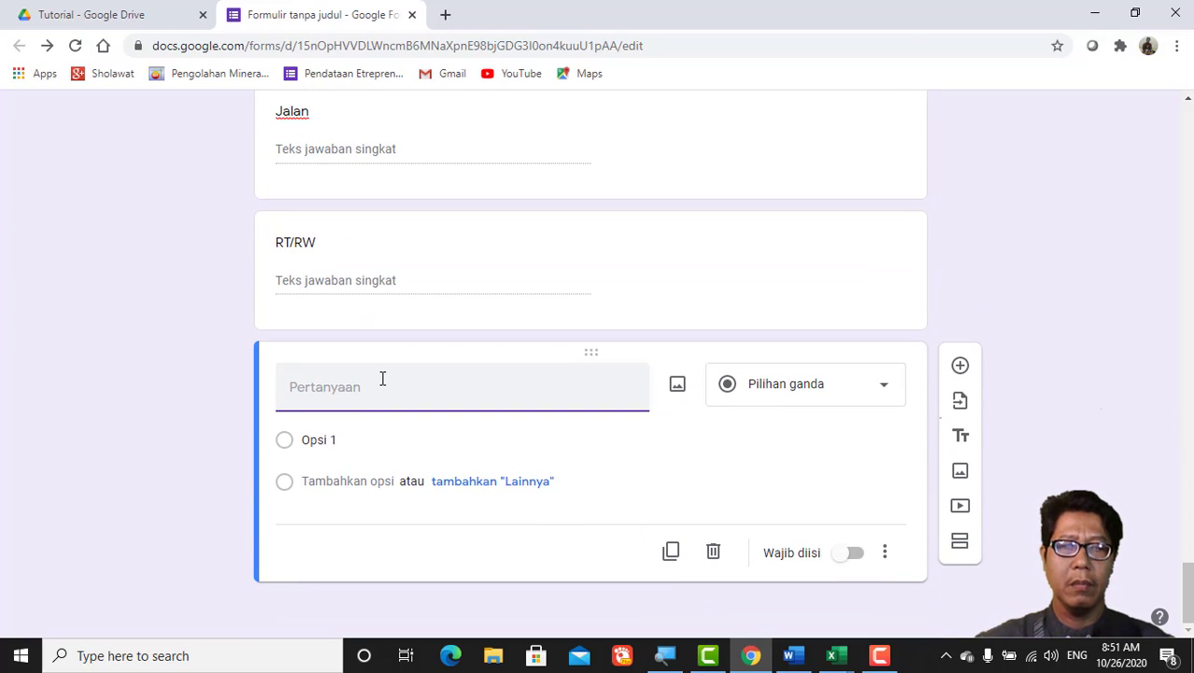
text(NO)
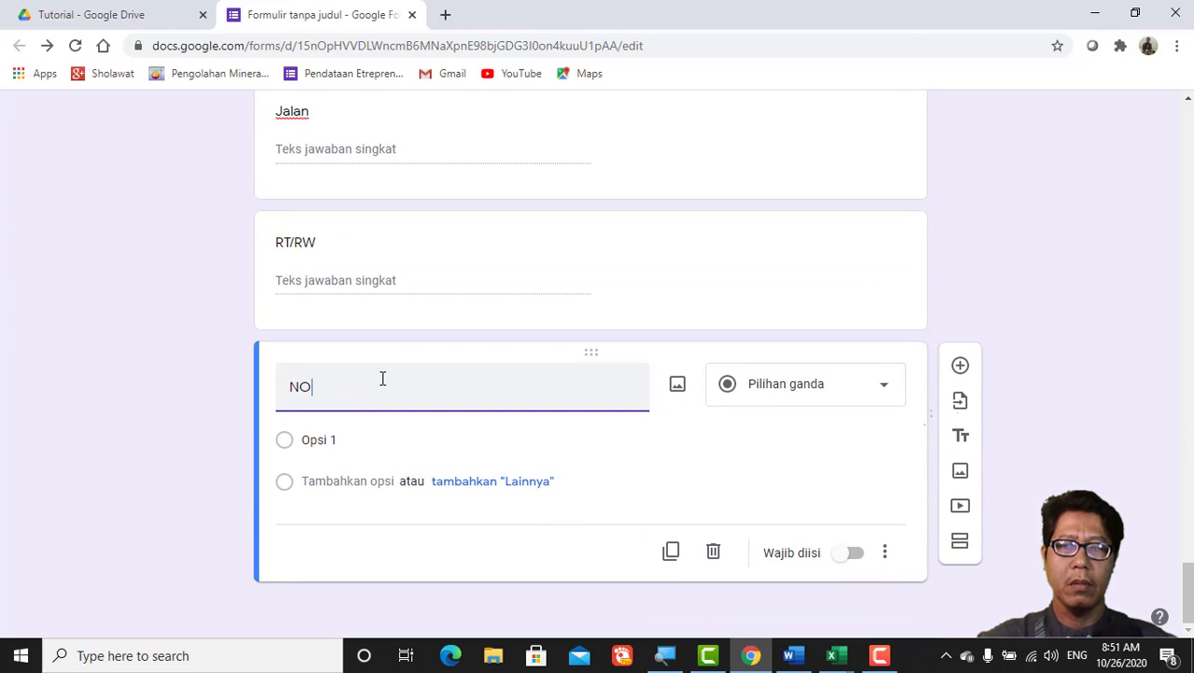
text(MOR )
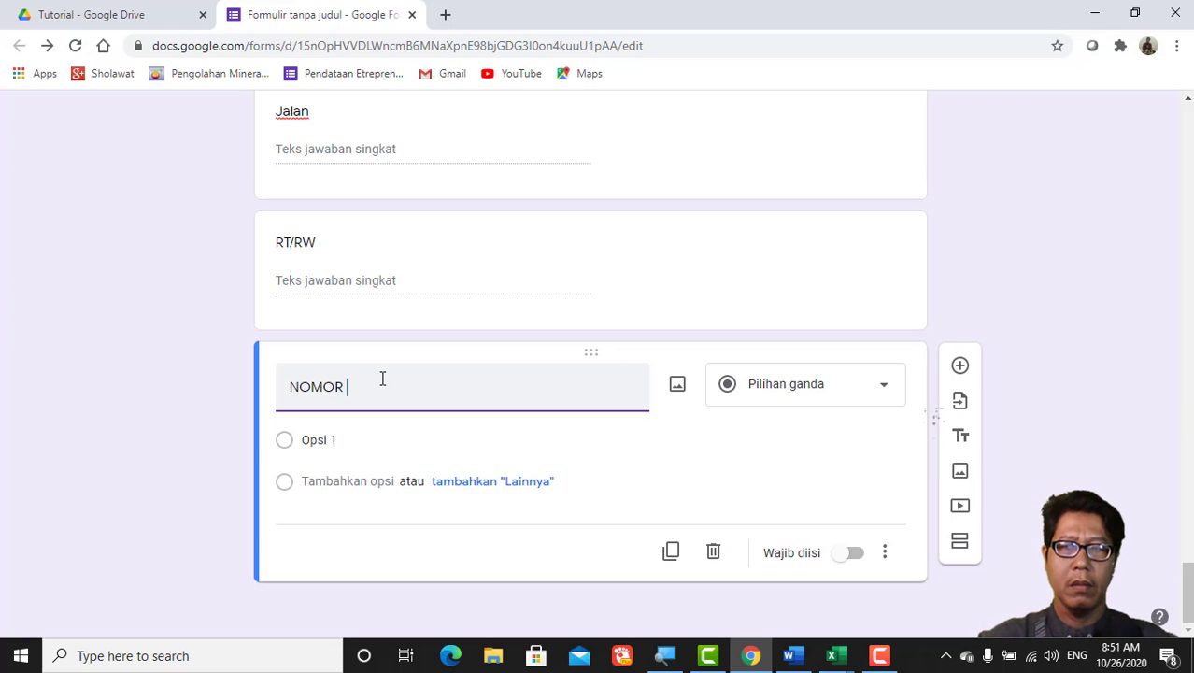
text(HAND)
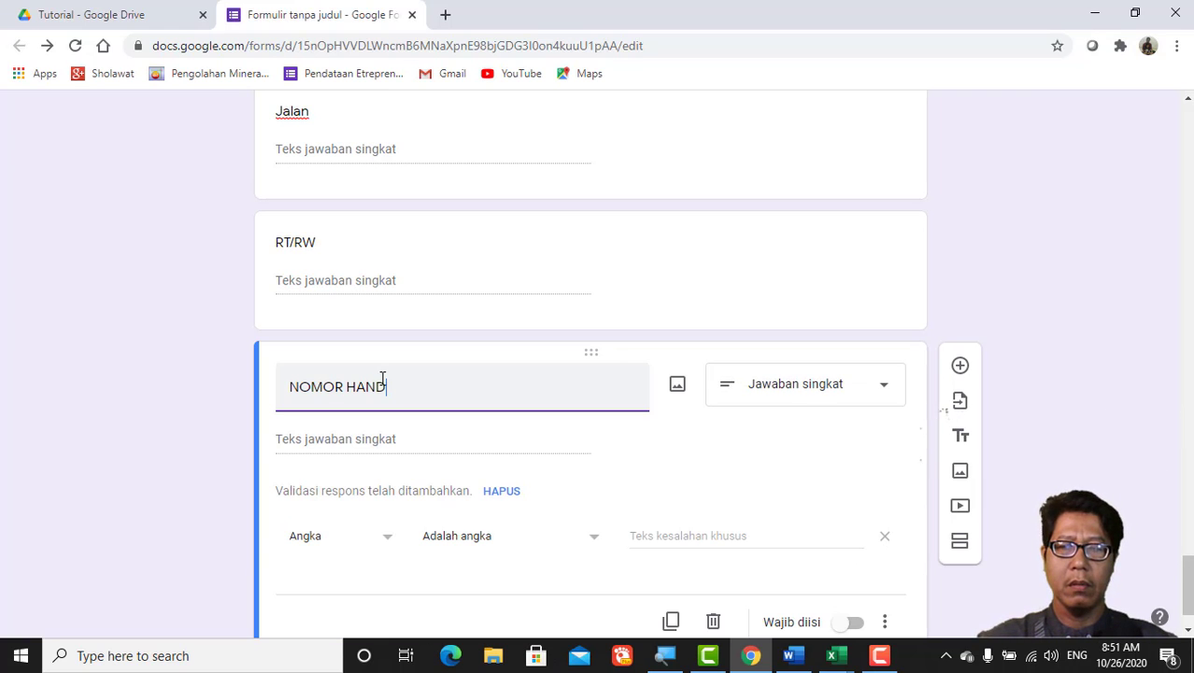
key(BackSpace)
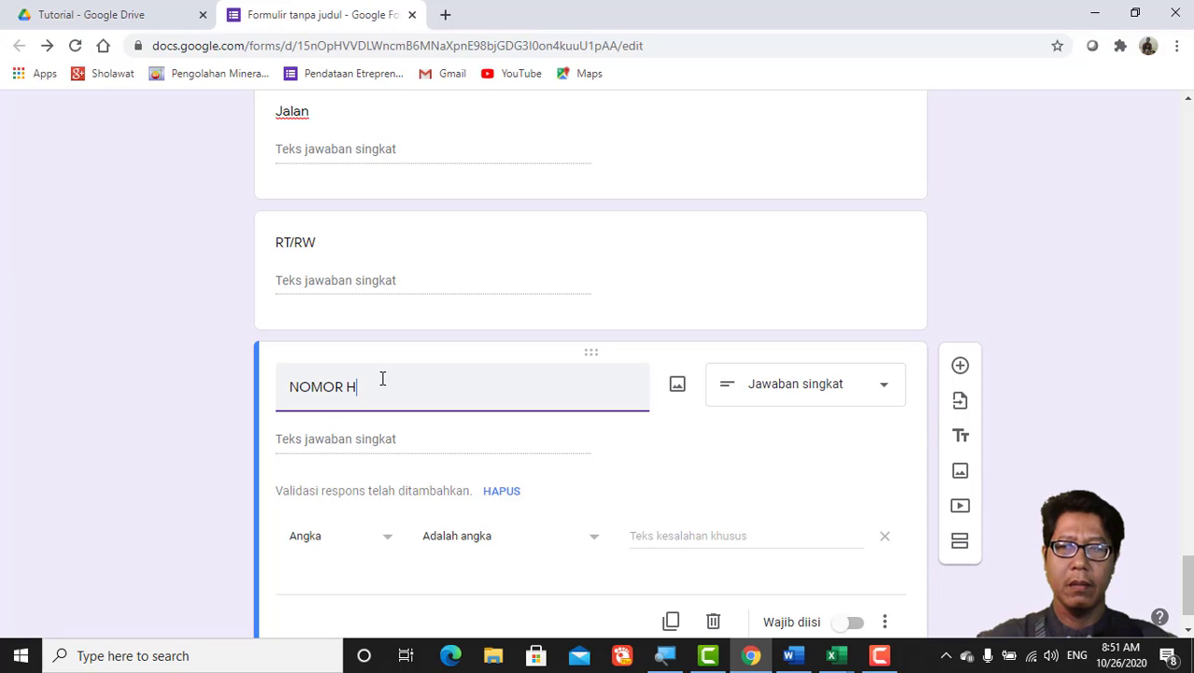
text(P)
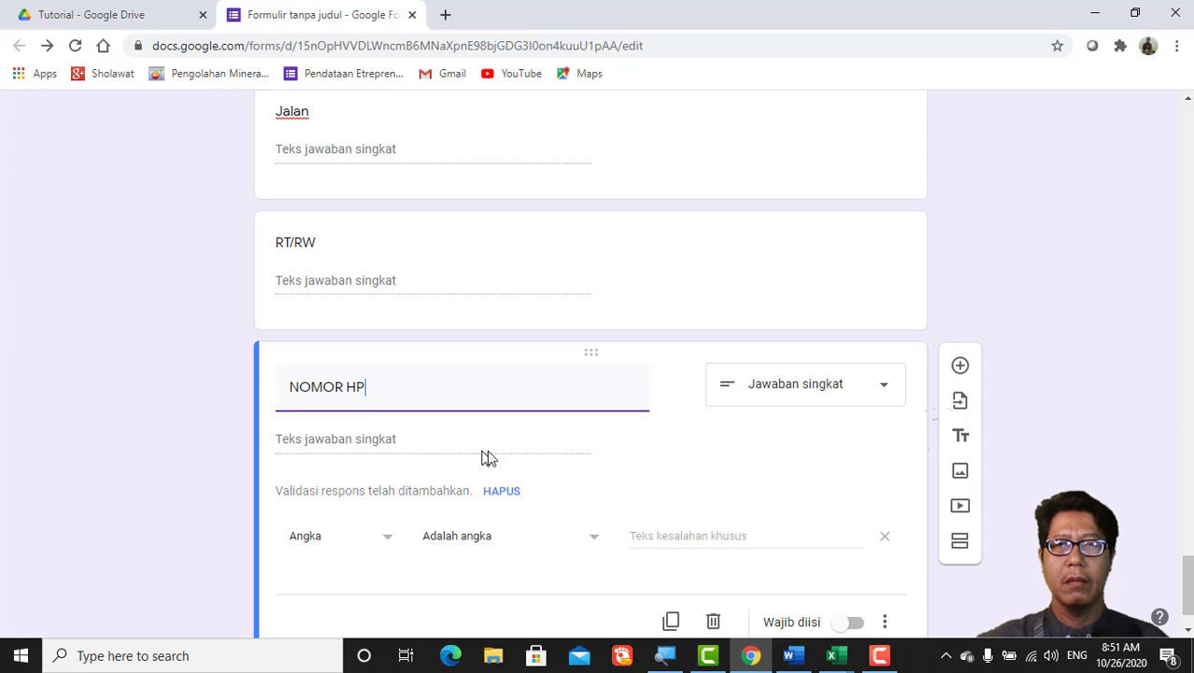
Step: Make the NOMOR HP, RT/RW and Jalan questions required
scroll(794, 518, down, 2)
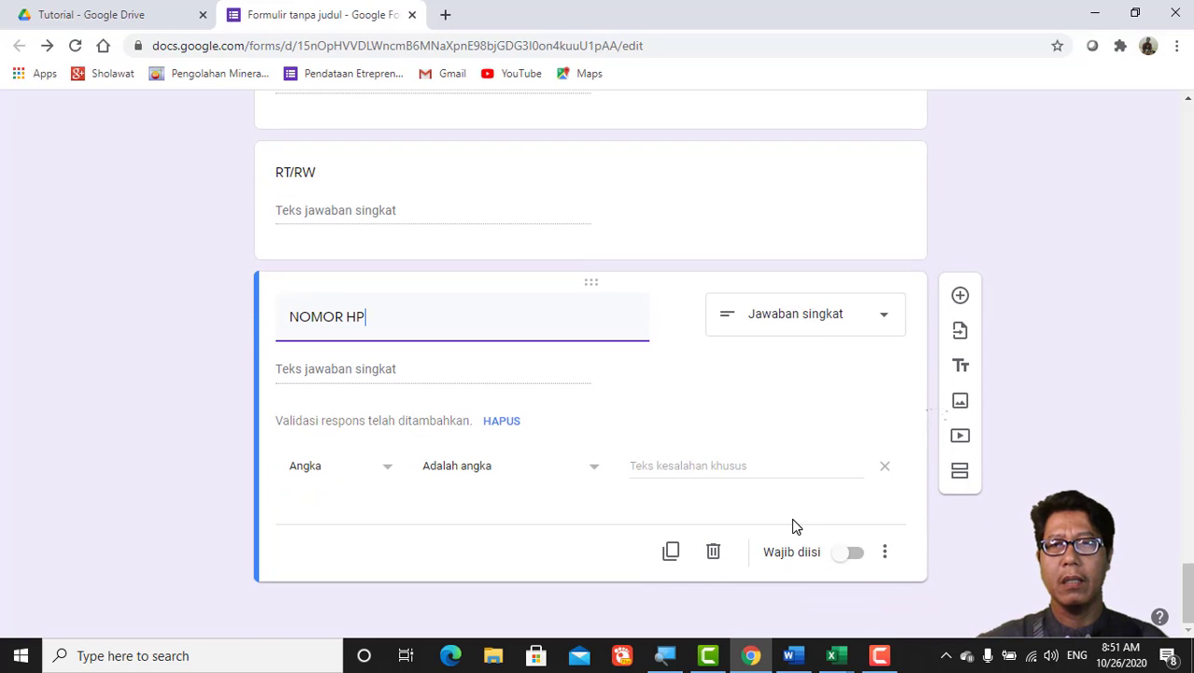
click(850, 553)
scroll(860, 540, up, 2)
scroll(855, 542, down, 3)
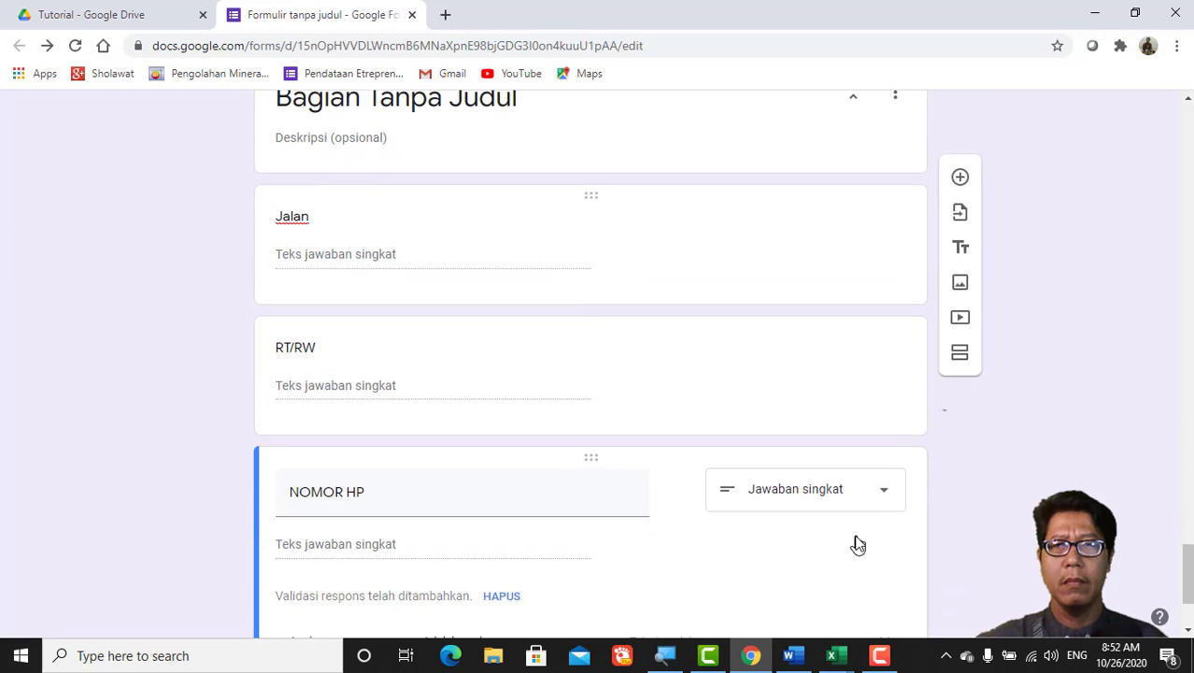
click(748, 393)
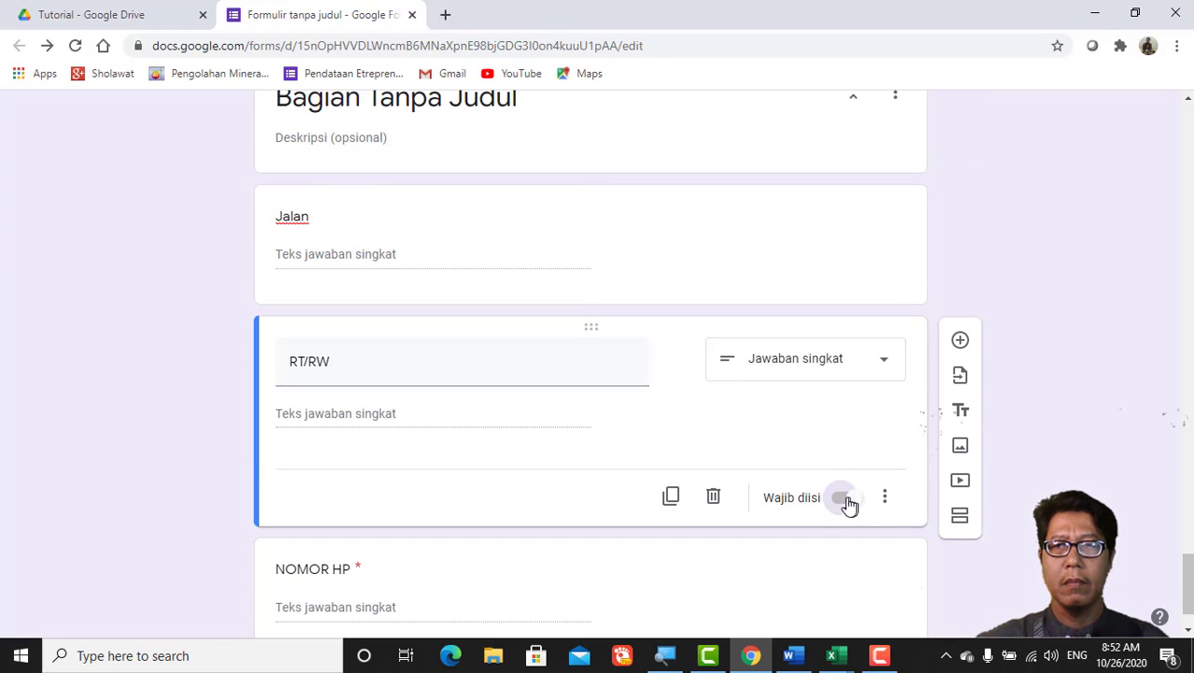
click(854, 499)
scroll(824, 493, up, 3)
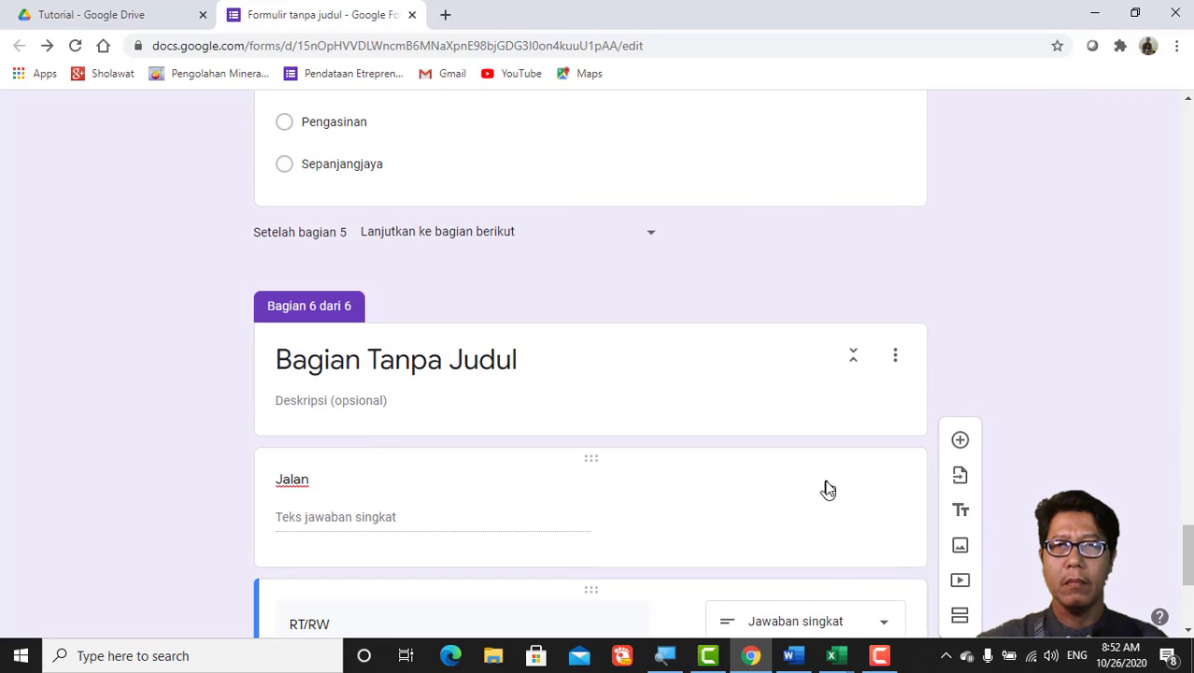
click(827, 489)
scroll(892, 558, down, 2)
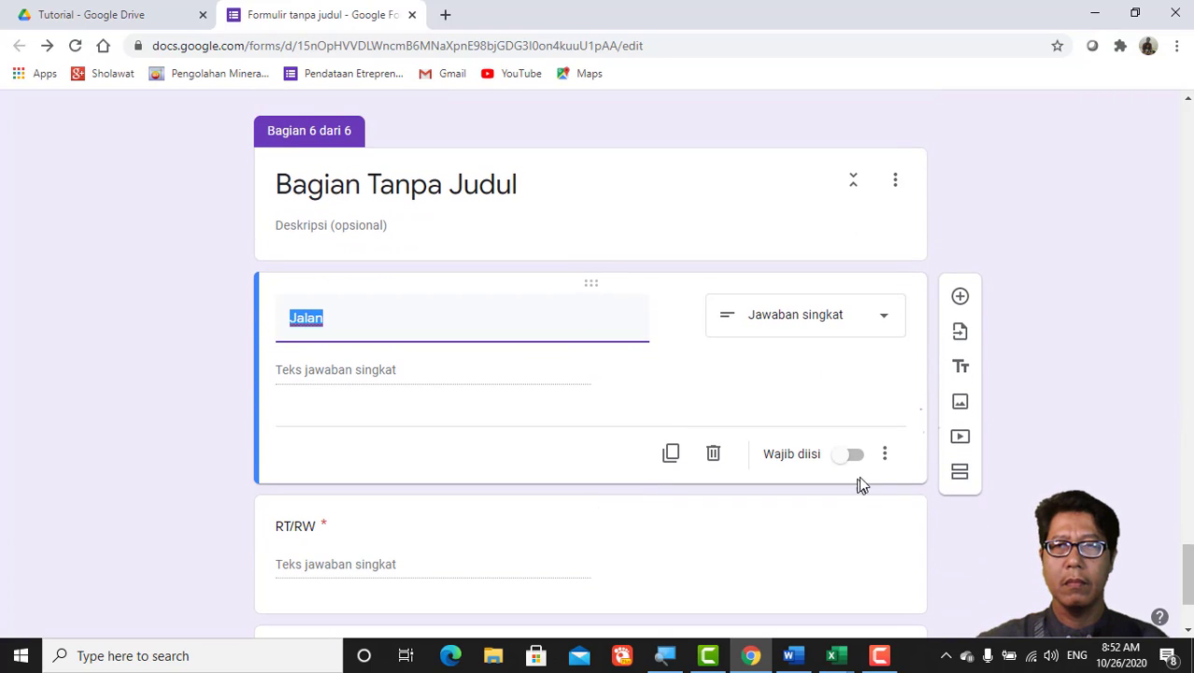
click(858, 458)
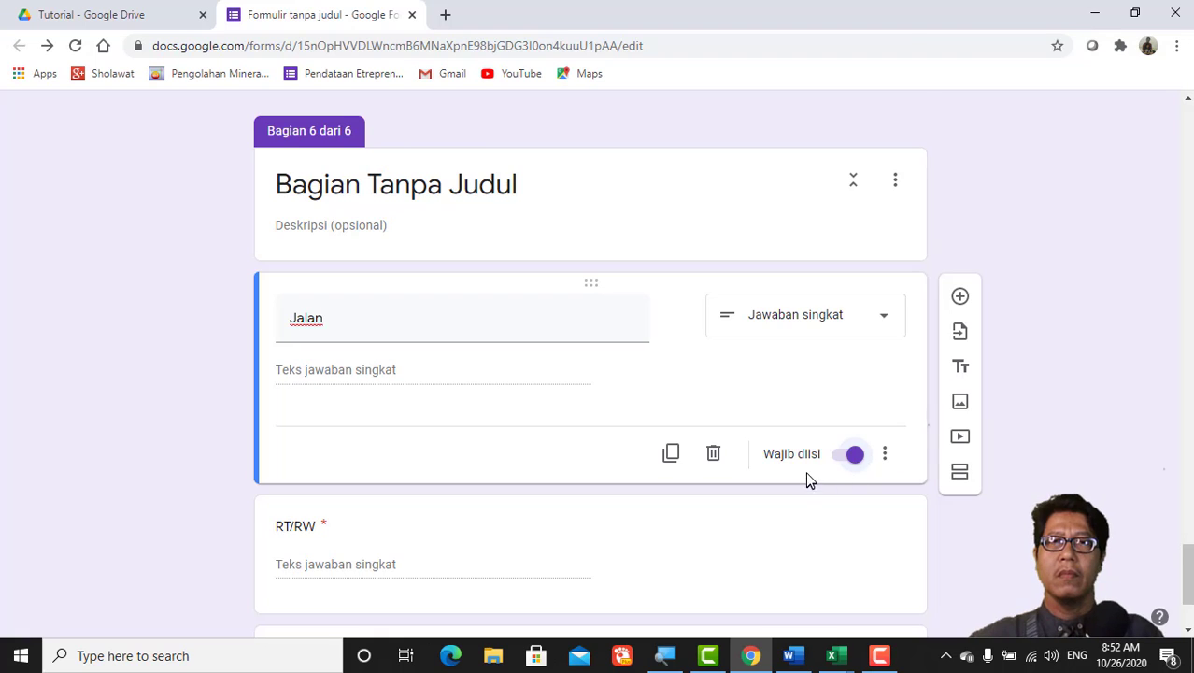
scroll(806, 475, up, 20)
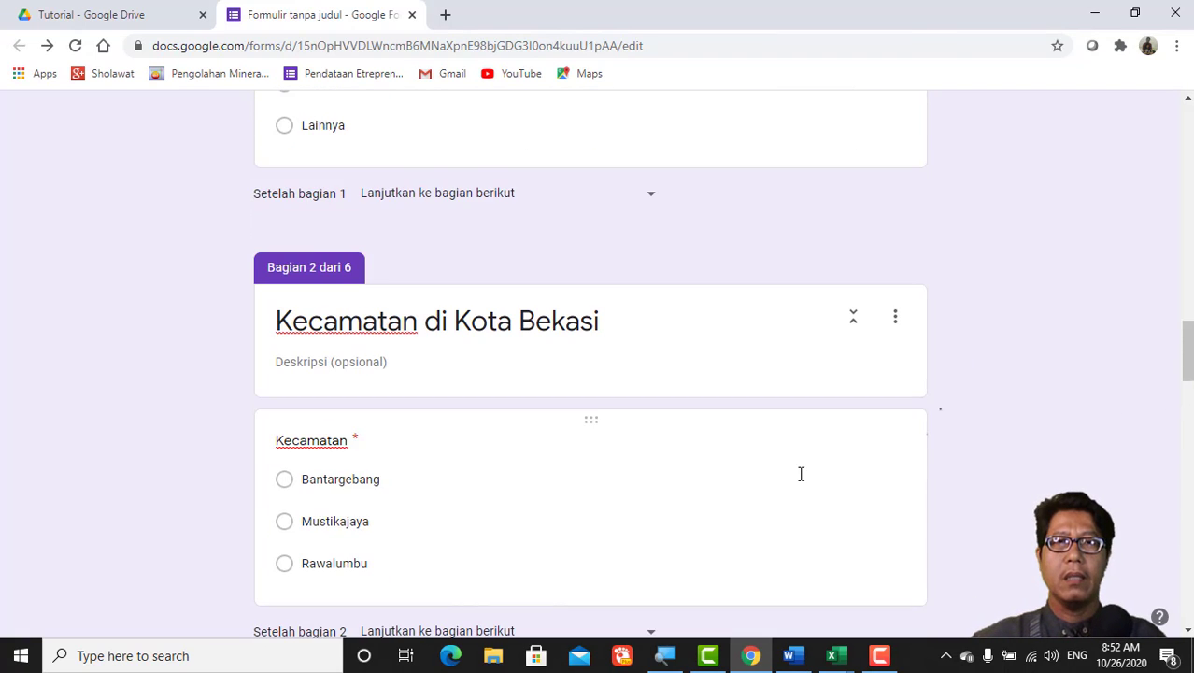
Step: Route the Kota answer Bekasi to section 2 (Kecamatan di Kota Bekasi) and Lainnya to section 6
scroll(801, 474, up, 12)
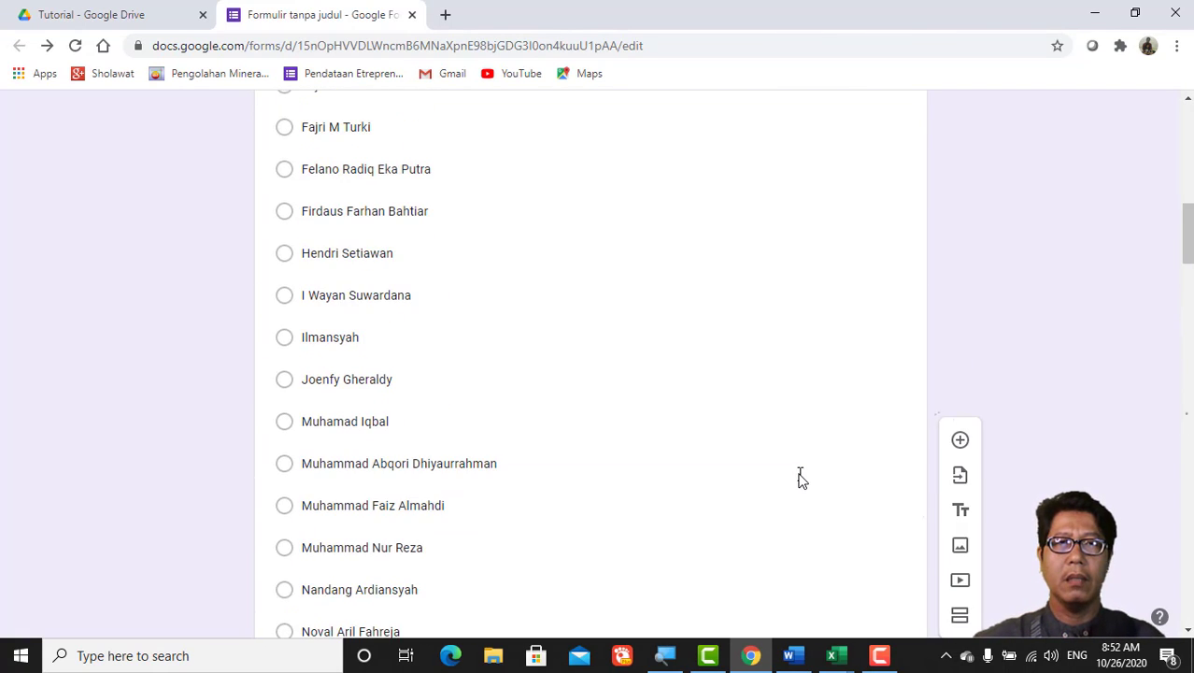
scroll(799, 478, down, 8)
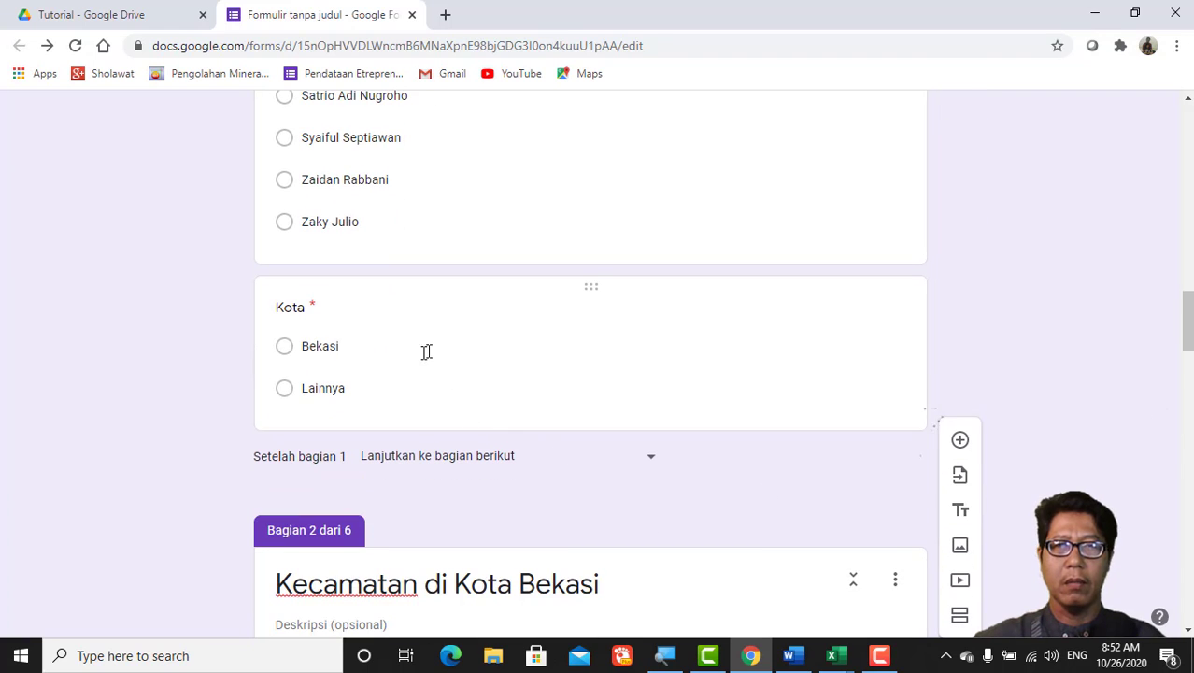
click(628, 364)
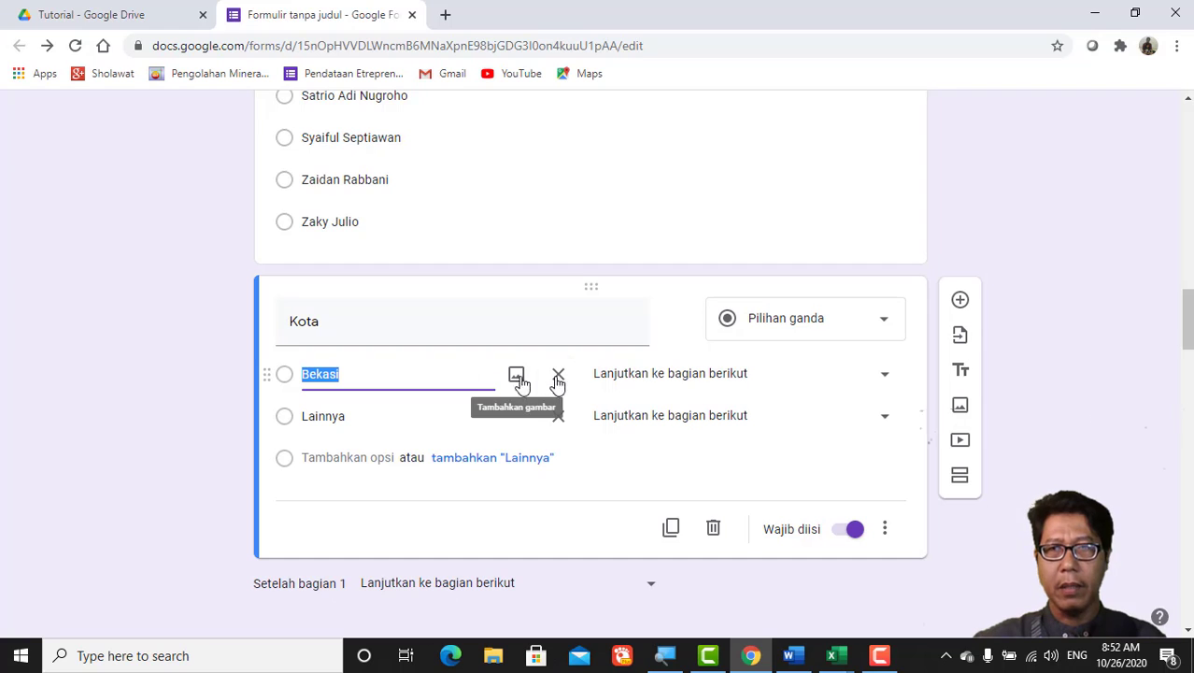
click(885, 379)
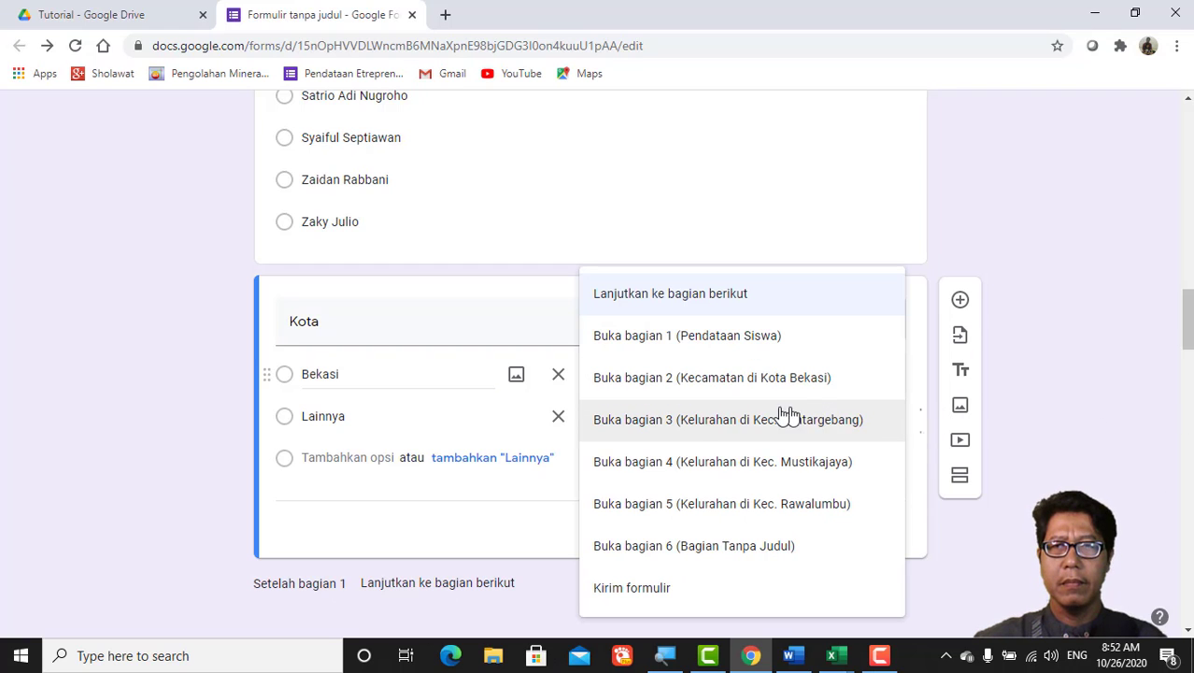
click(727, 383)
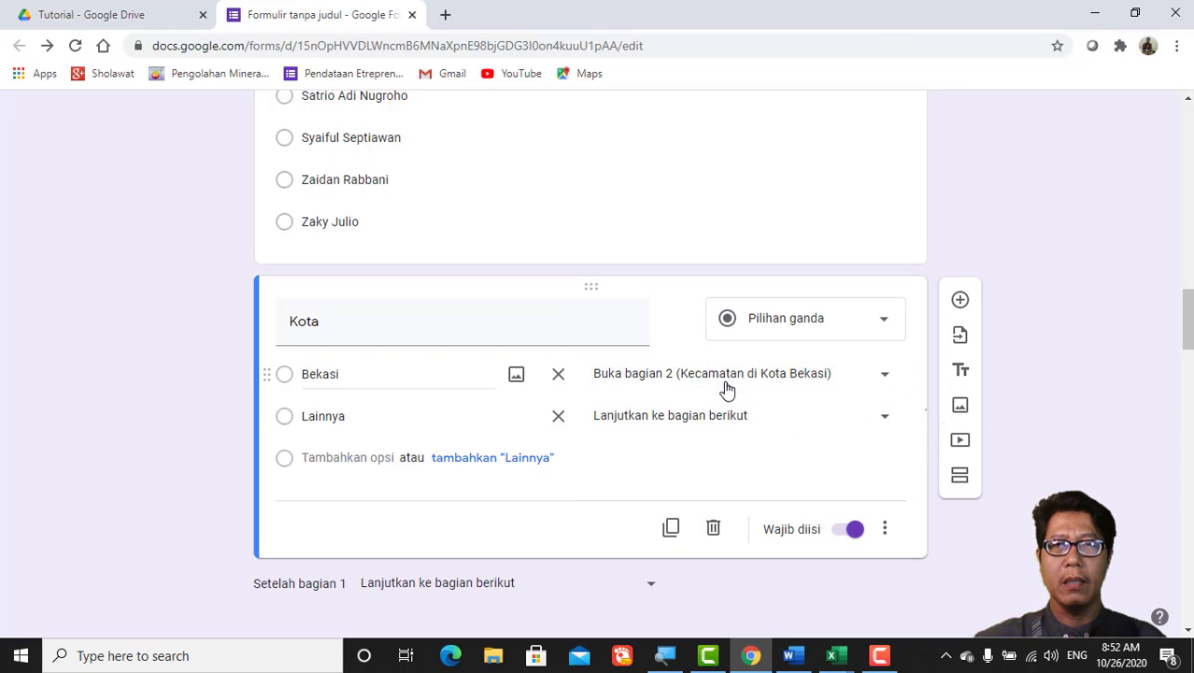
click(886, 423)
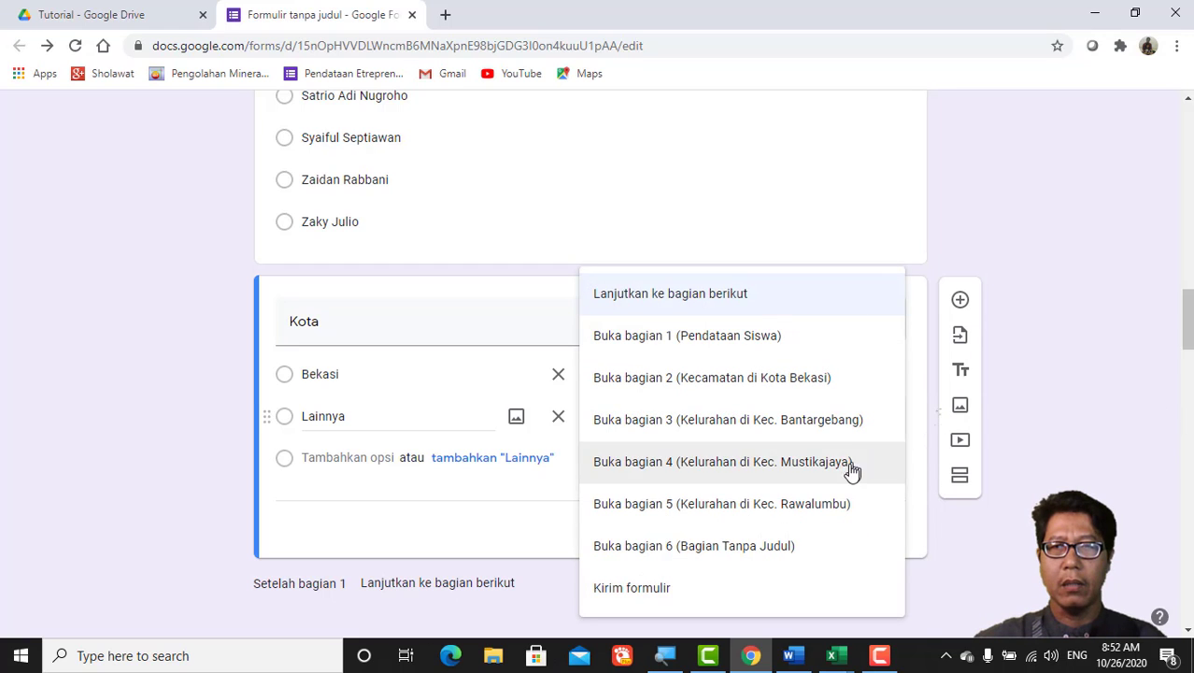
click(776, 554)
scroll(781, 519, down, 4)
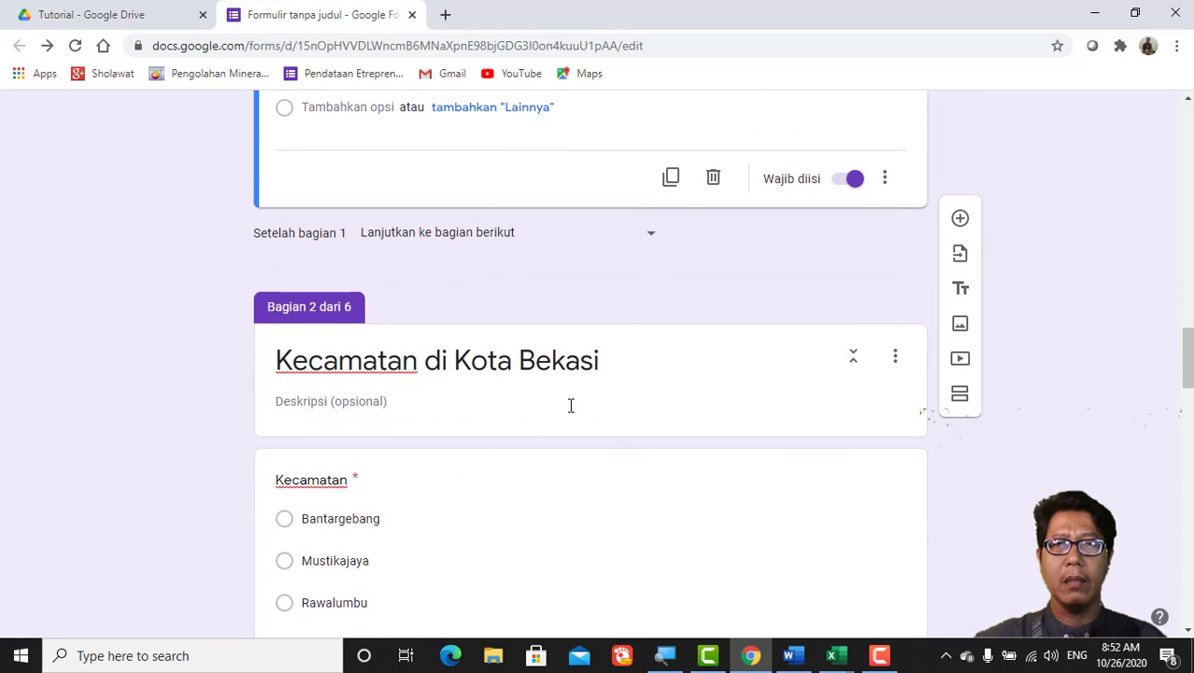
Step: Route the Kecamatan answers Bantargebang, Mustikajaya and Rawalumbu to sections 3, 4 and 5
scroll(612, 402, down, 2)
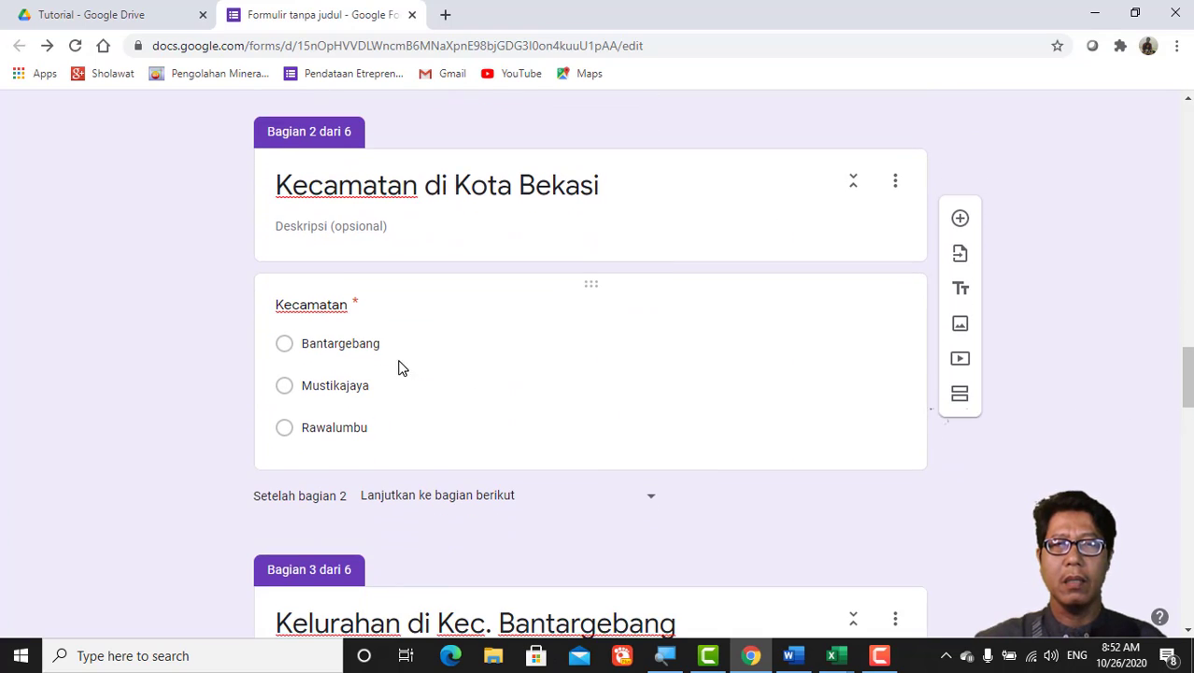
click(572, 363)
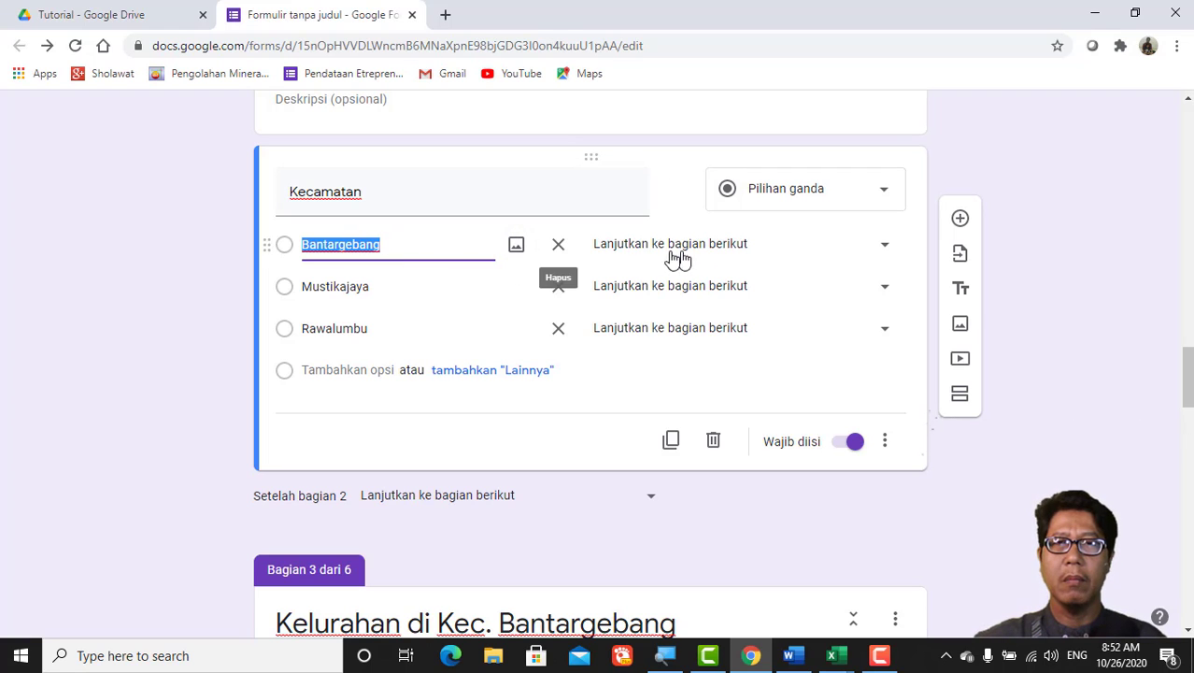
click(885, 248)
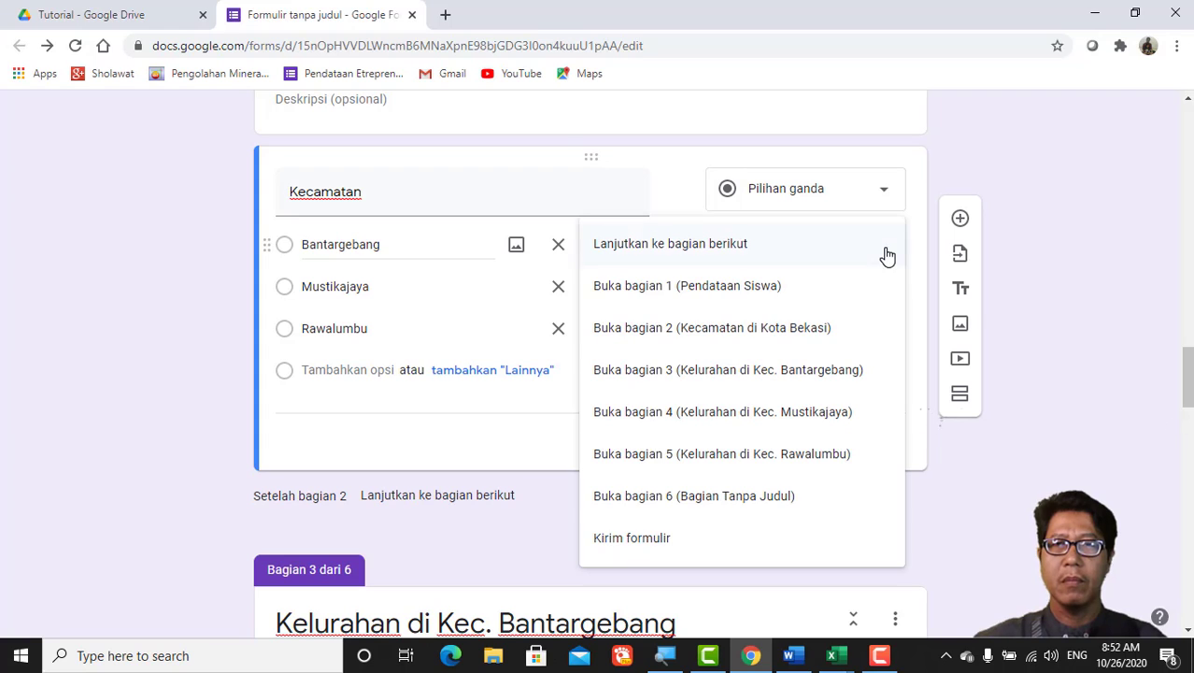
click(779, 371)
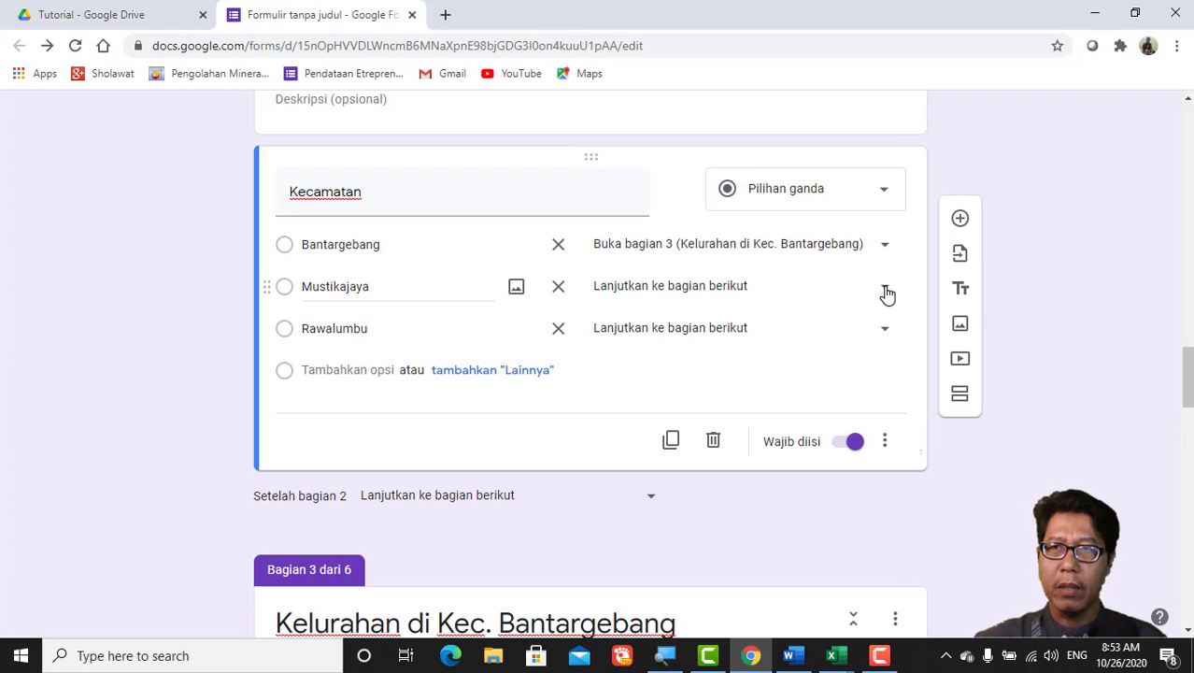
click(885, 290)
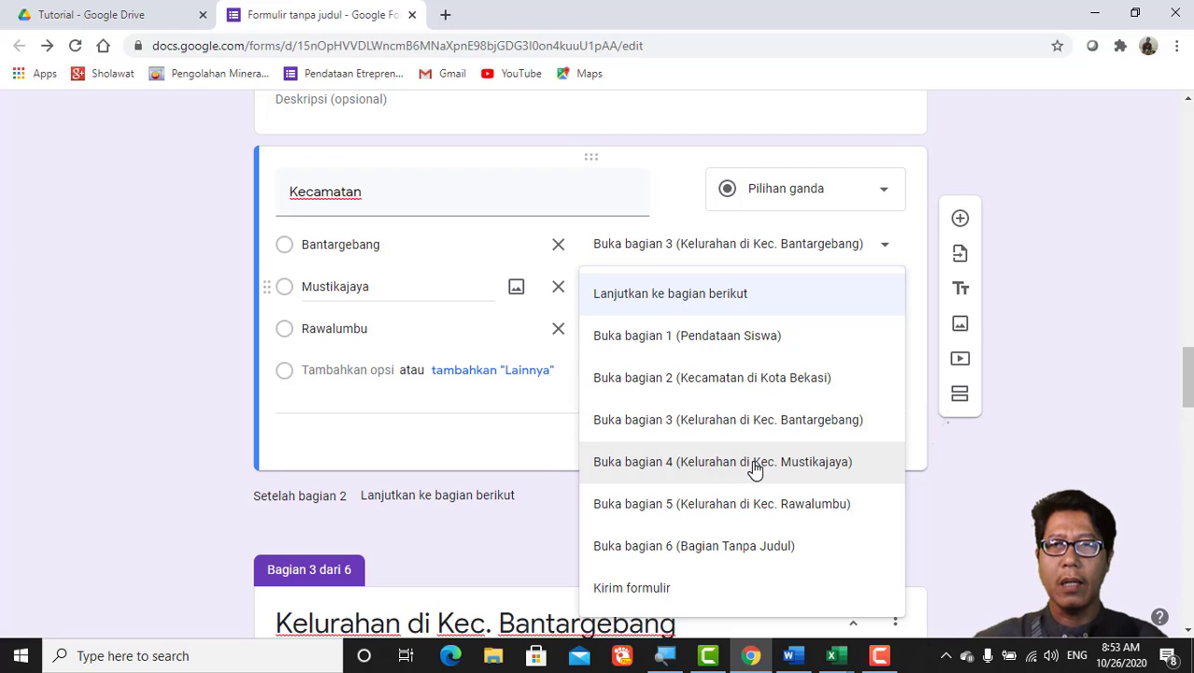
click(791, 470)
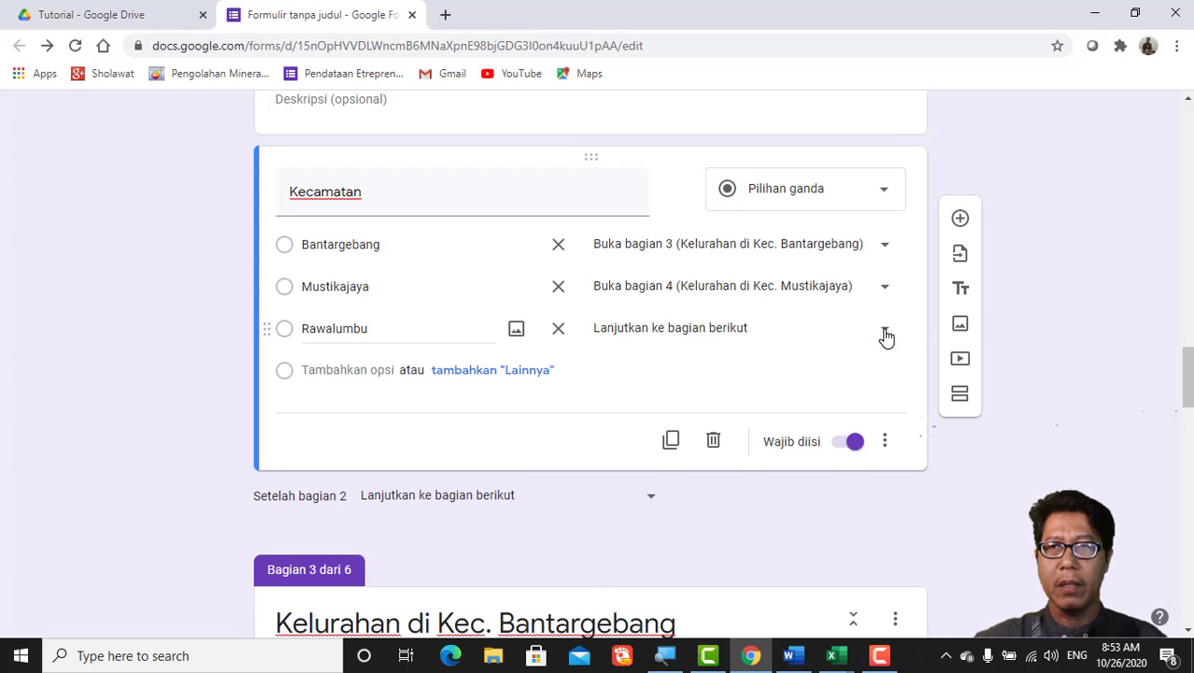
click(884, 333)
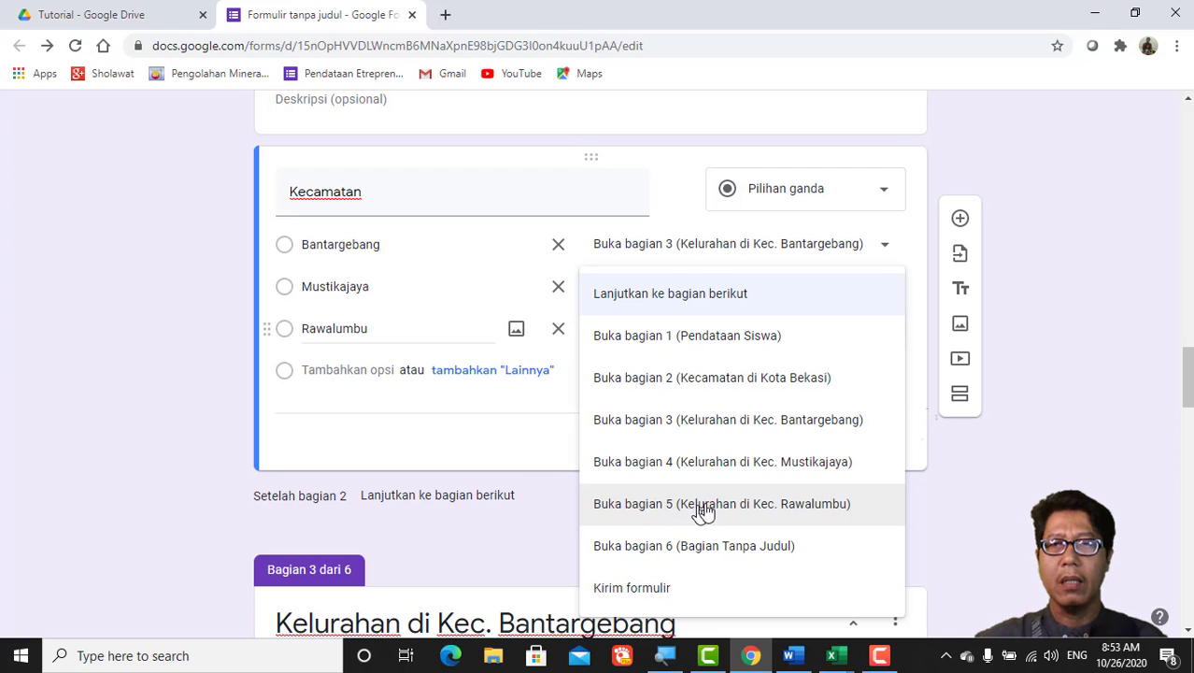
click(755, 505)
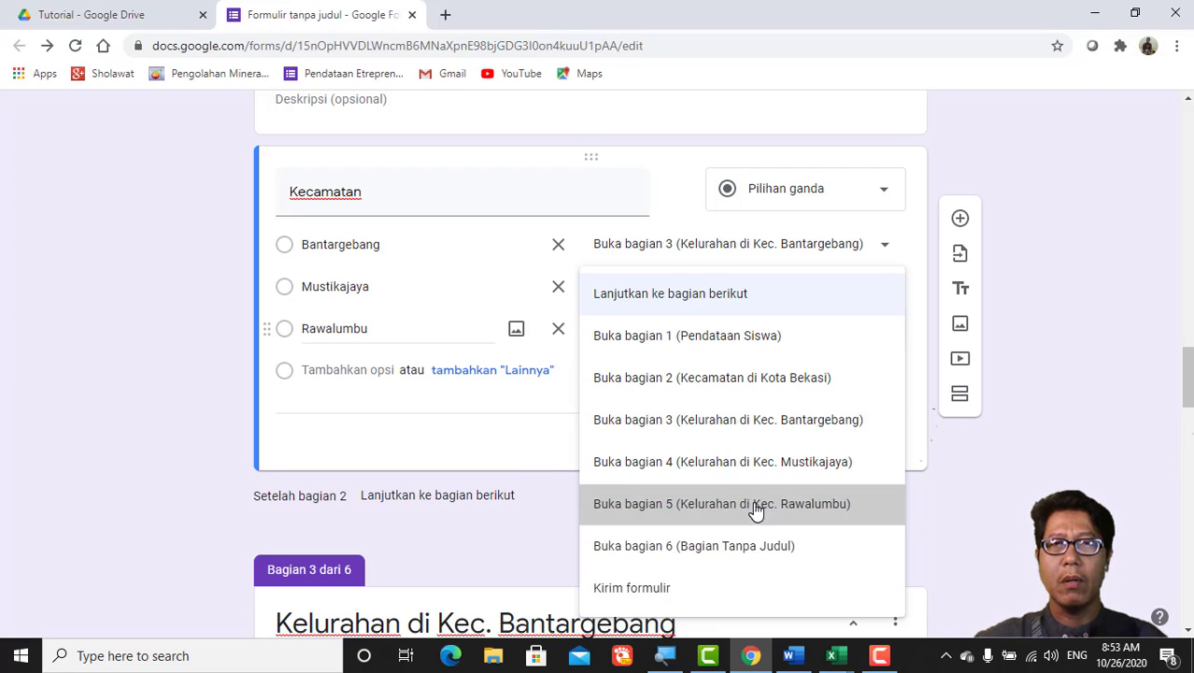
scroll(718, 446, down, 3)
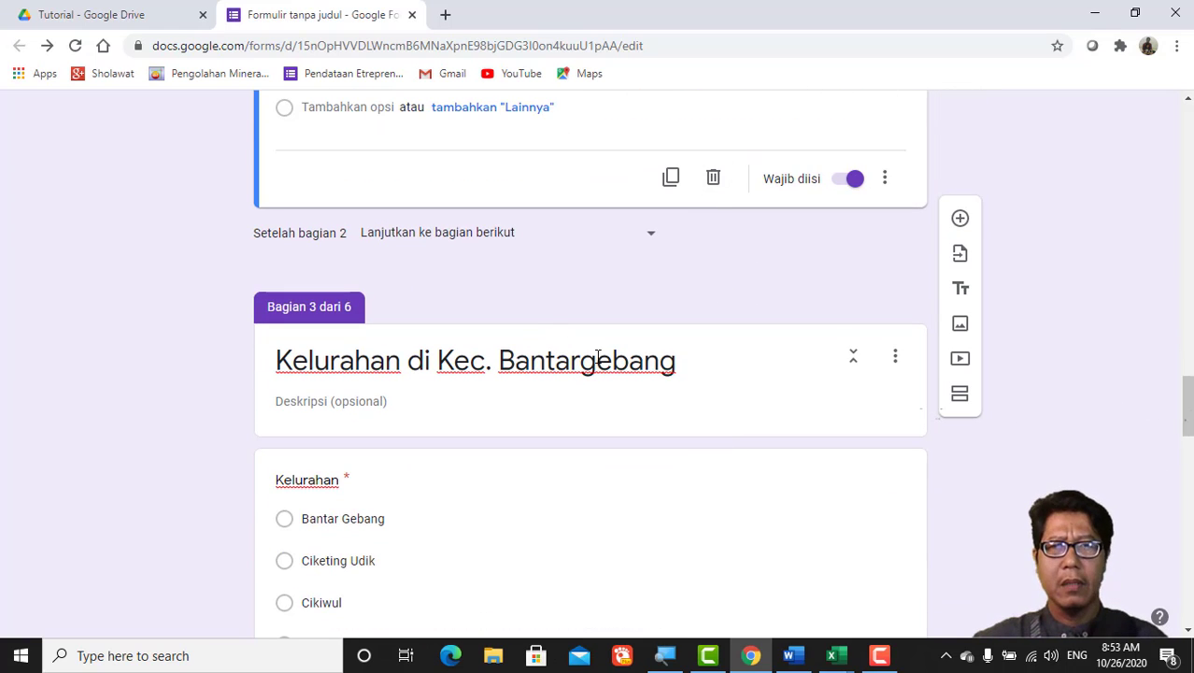
scroll(599, 358, down, 3)
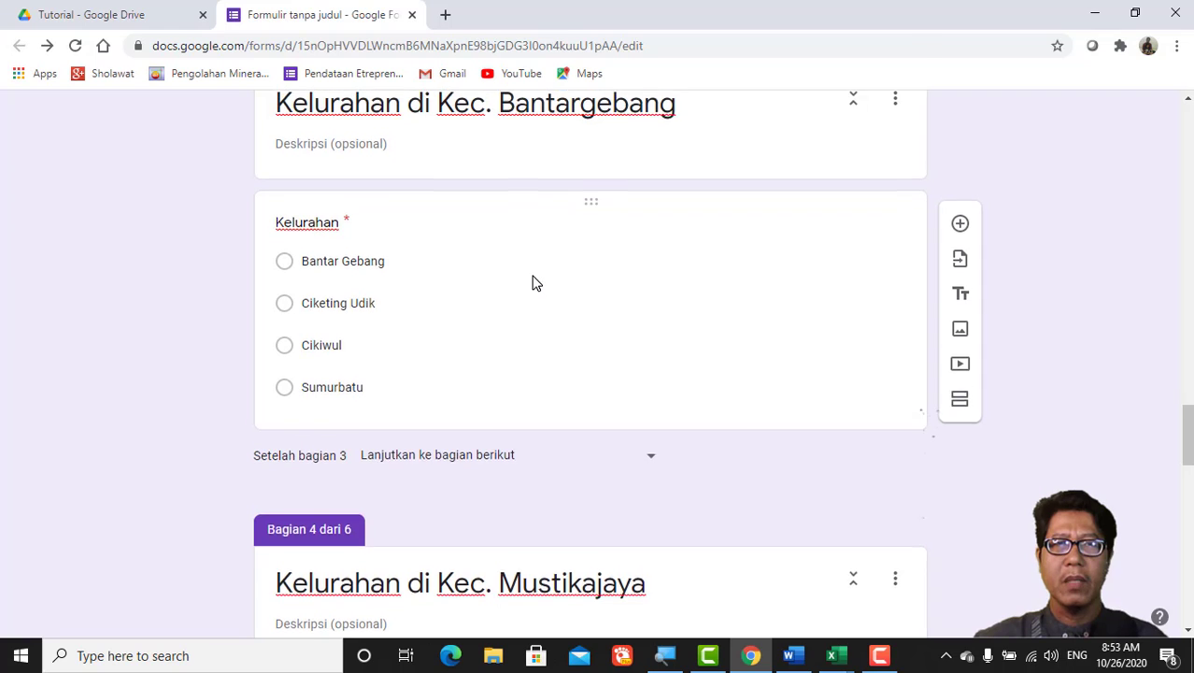
scroll(533, 277, up, 1)
scroll(535, 285, down, 1)
scroll(536, 285, down, 1)
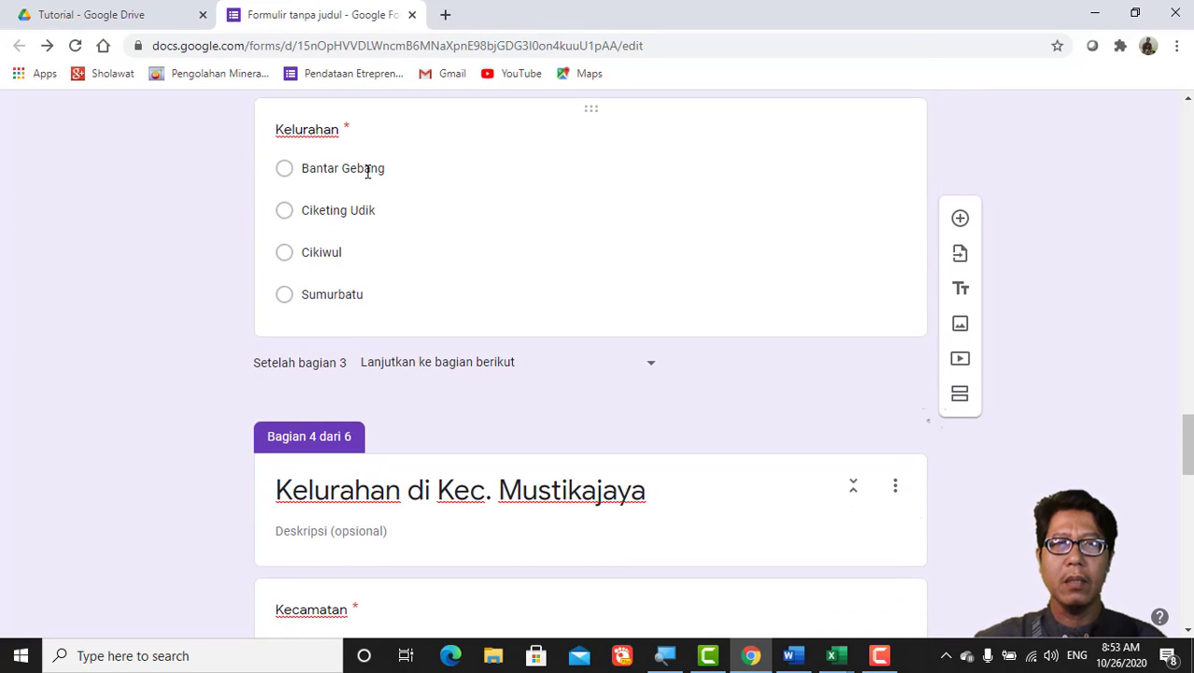
Step: Set sections 3, 4 and 5 to continue to section 6 (Bagian Tanpa Judul) when completed
scroll(368, 173, down, 2)
scroll(374, 187, up, 2)
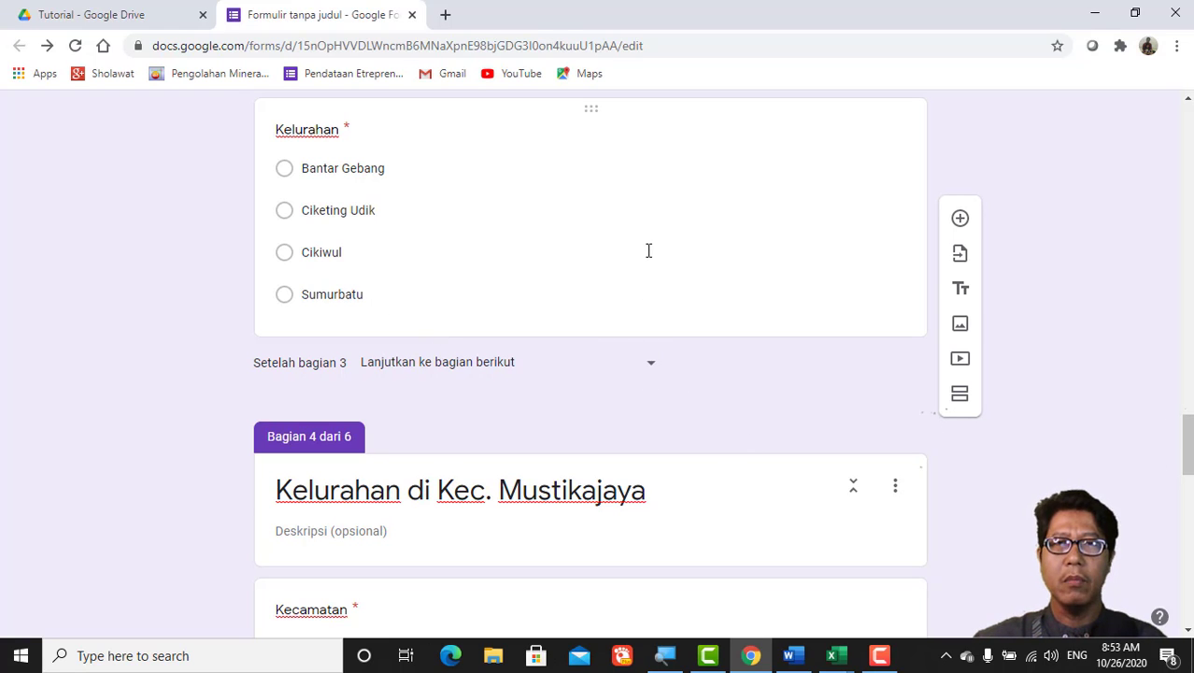
click(654, 369)
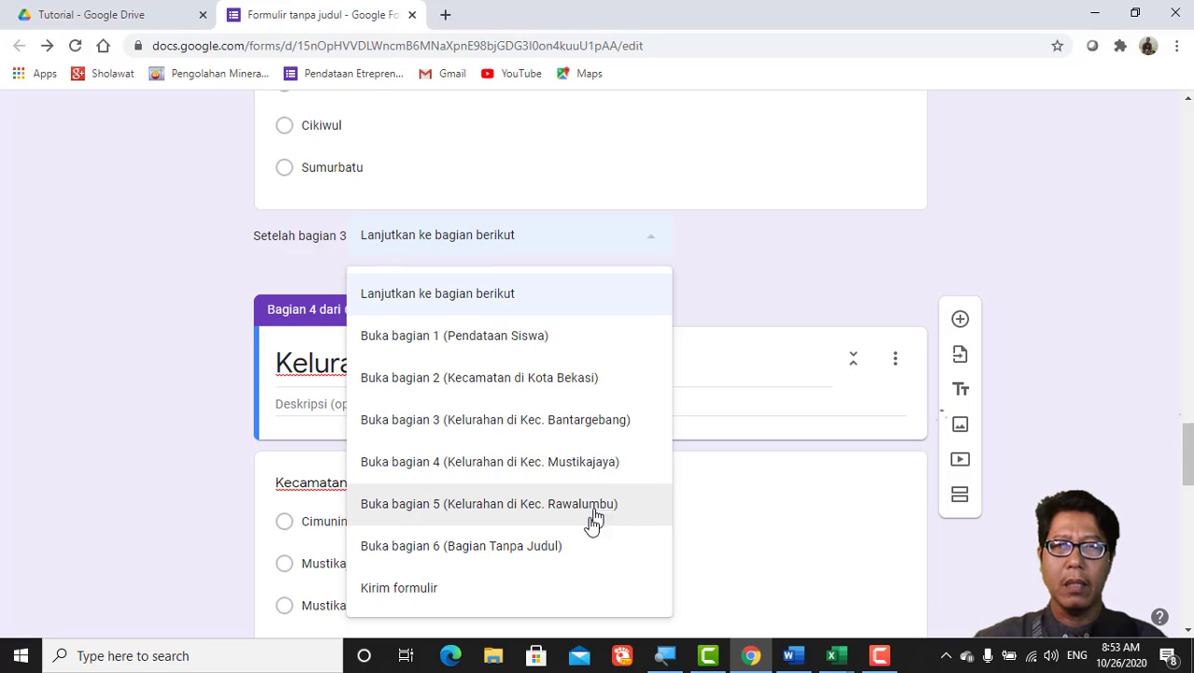
click(566, 553)
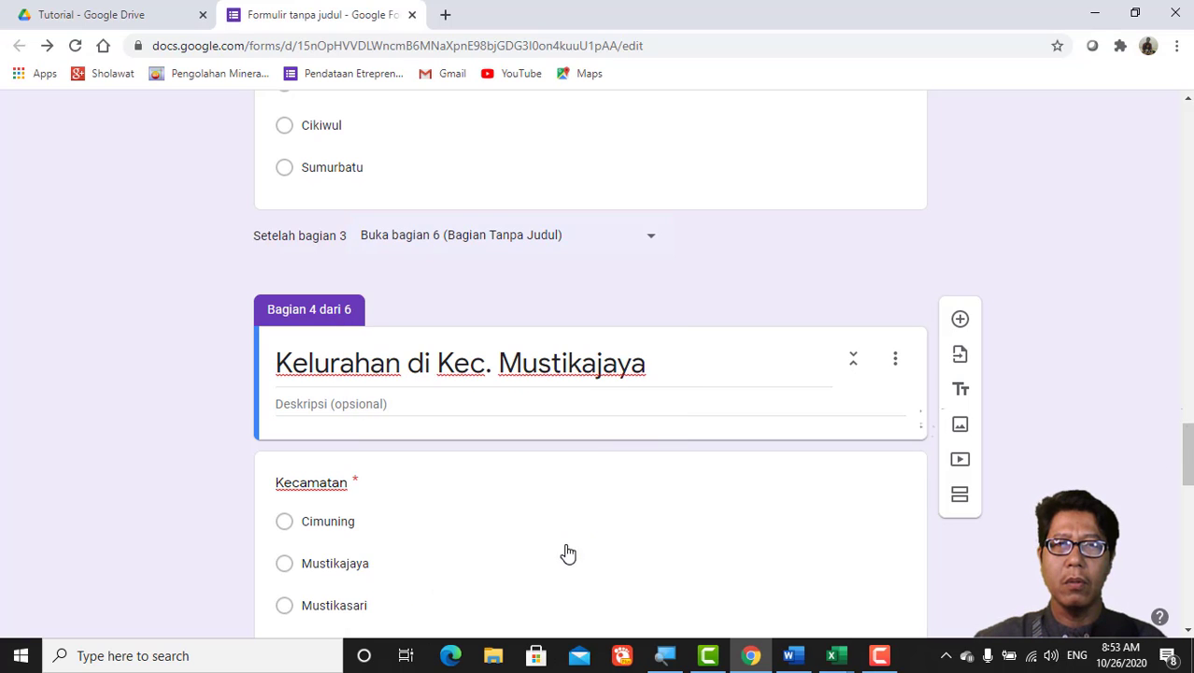
scroll(611, 434, down, 5)
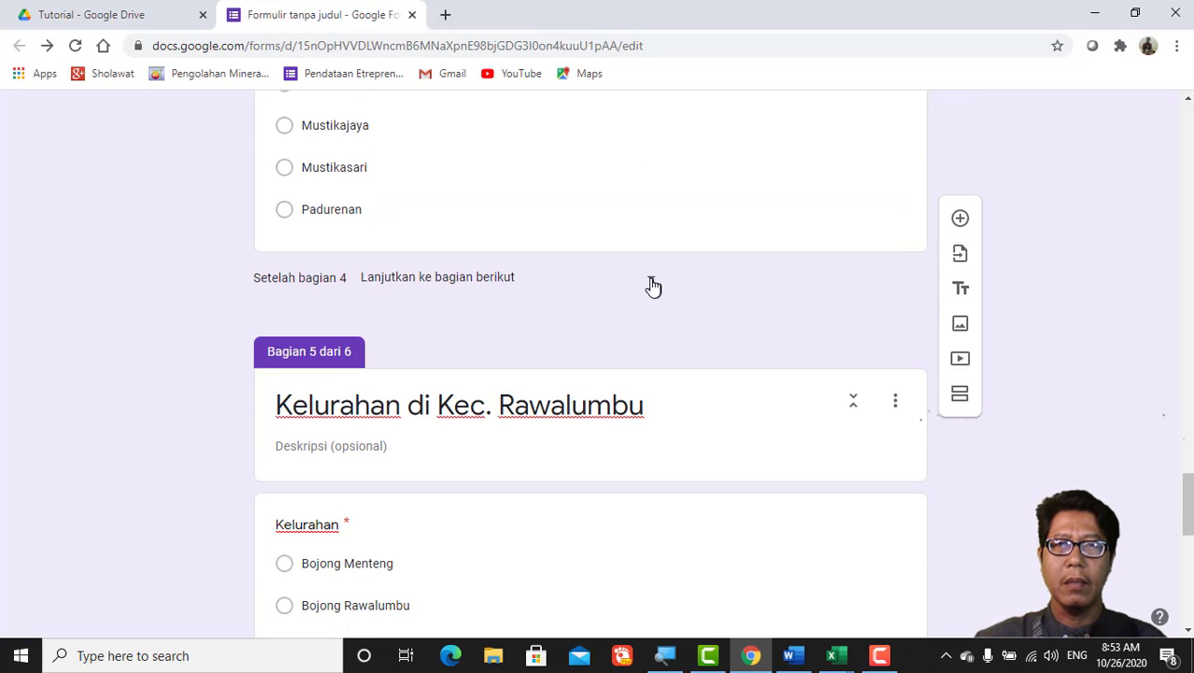
click(653, 286)
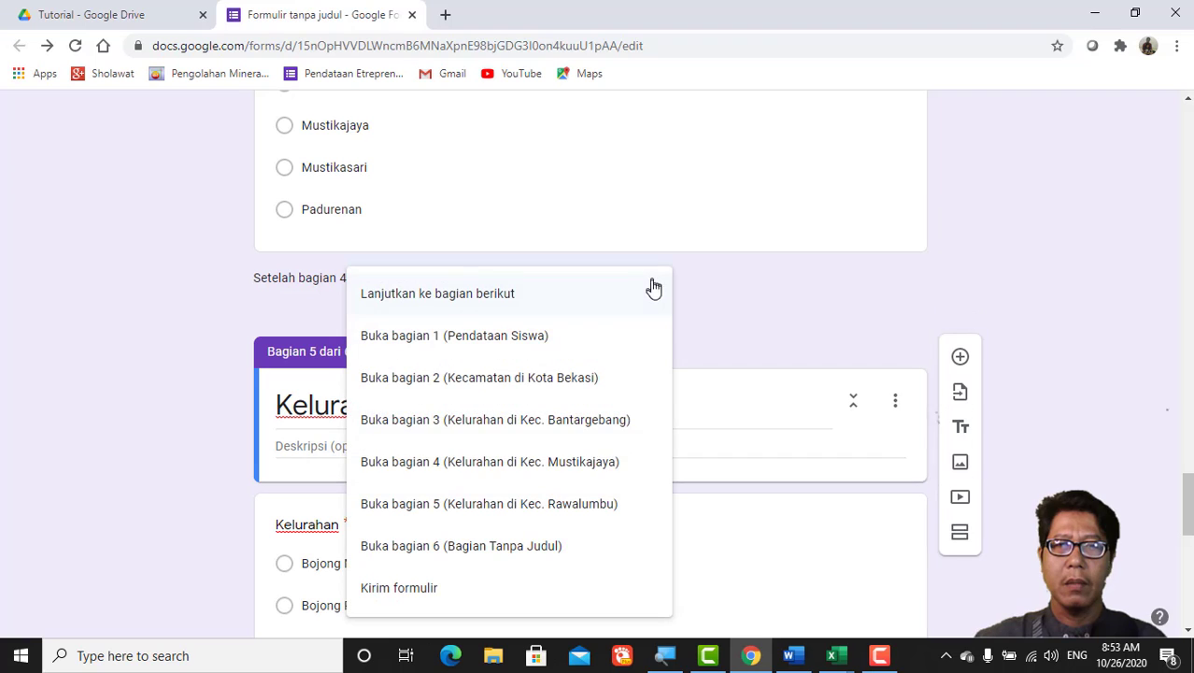
click(554, 553)
scroll(631, 378, down, 6)
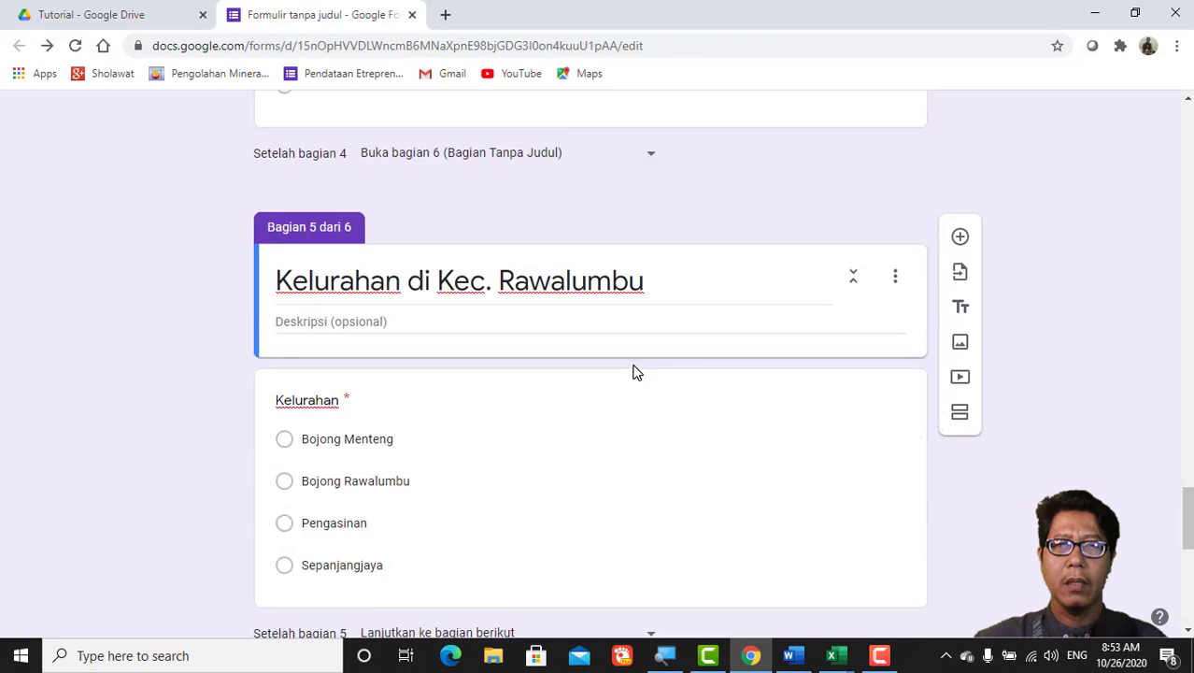
scroll(629, 375, up, 2)
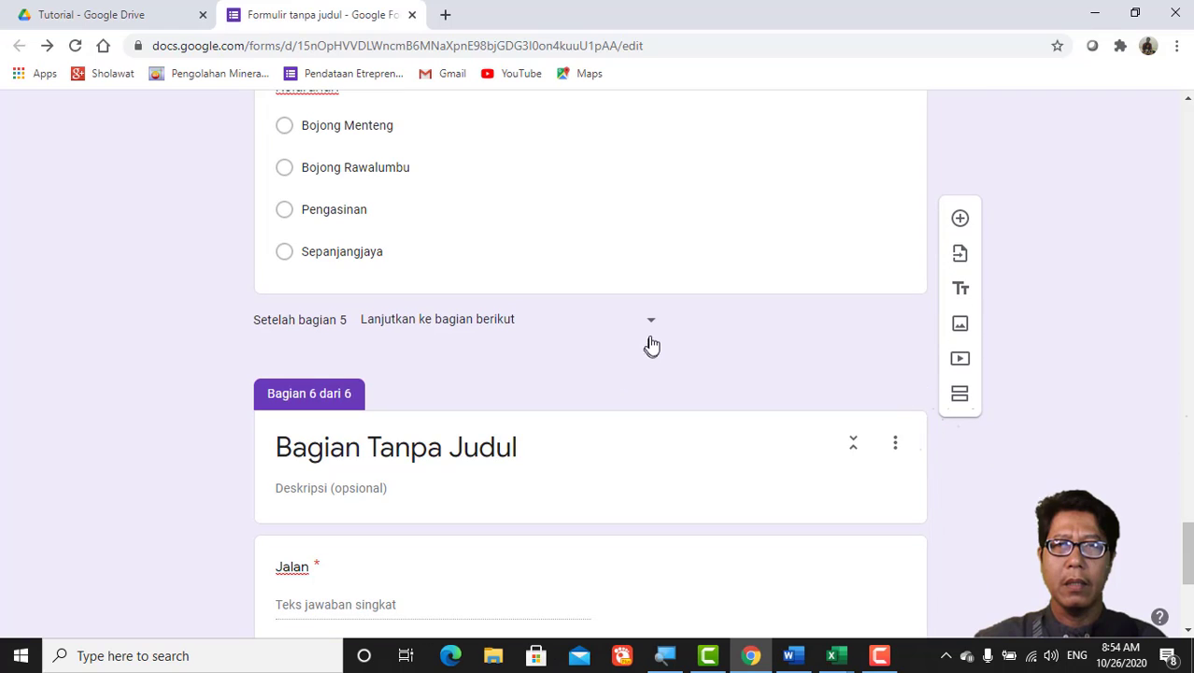
click(653, 325)
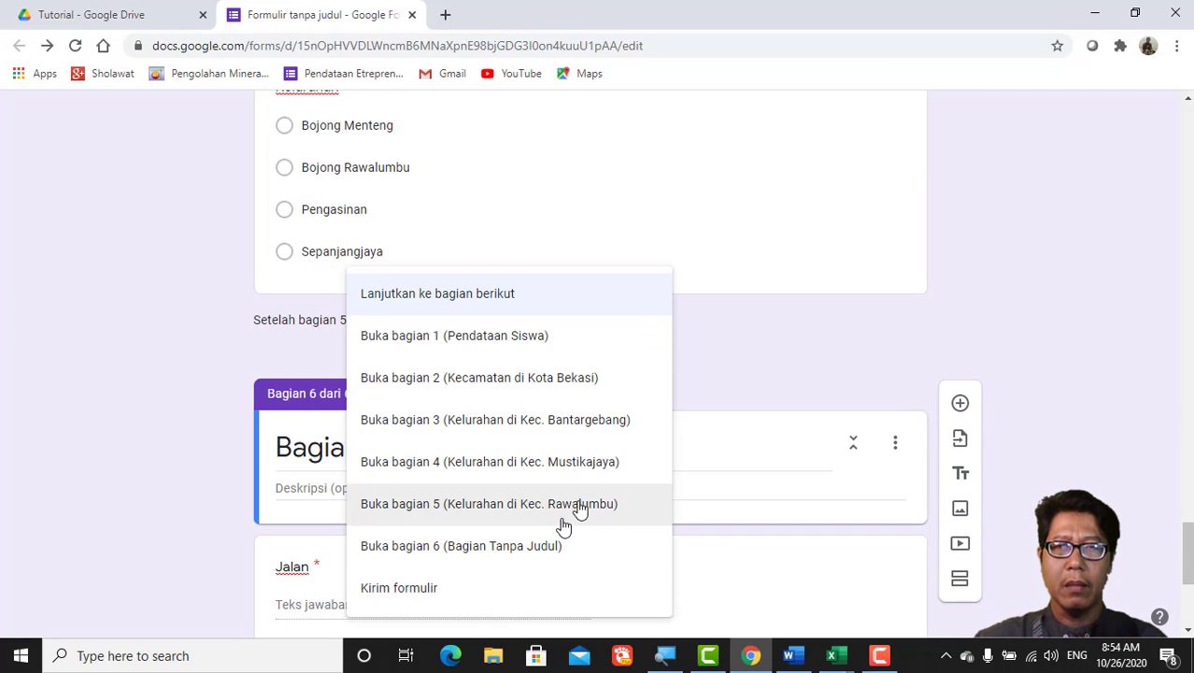
click(542, 547)
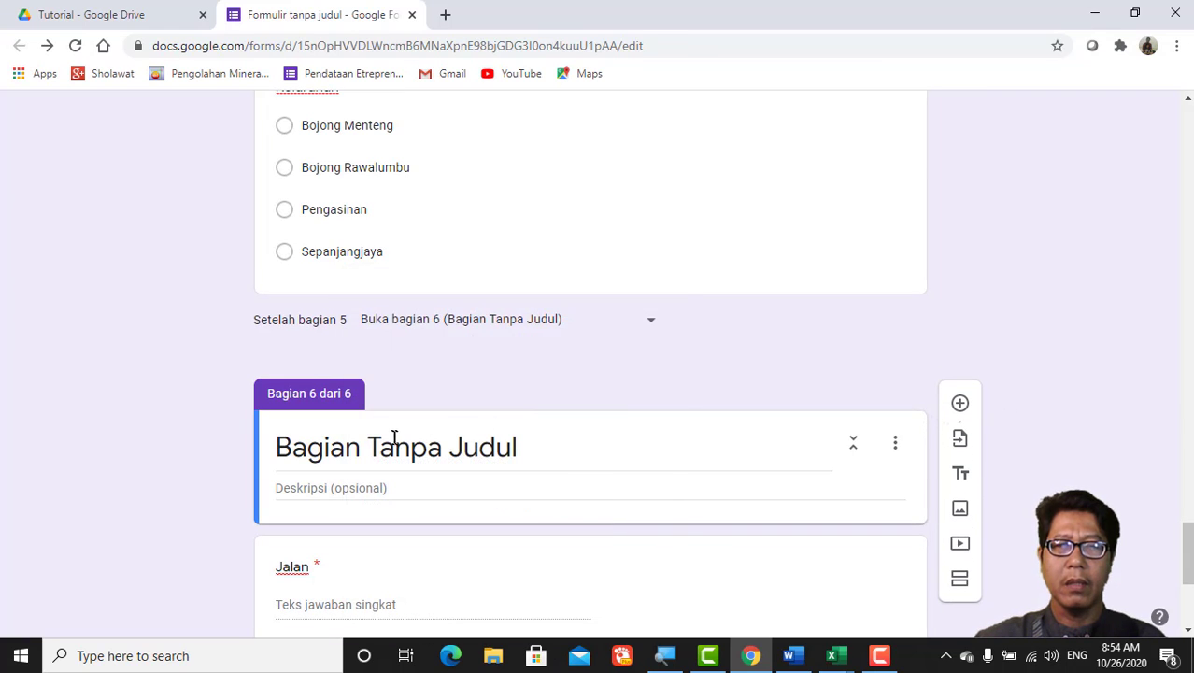
scroll(480, 463, down, 4)
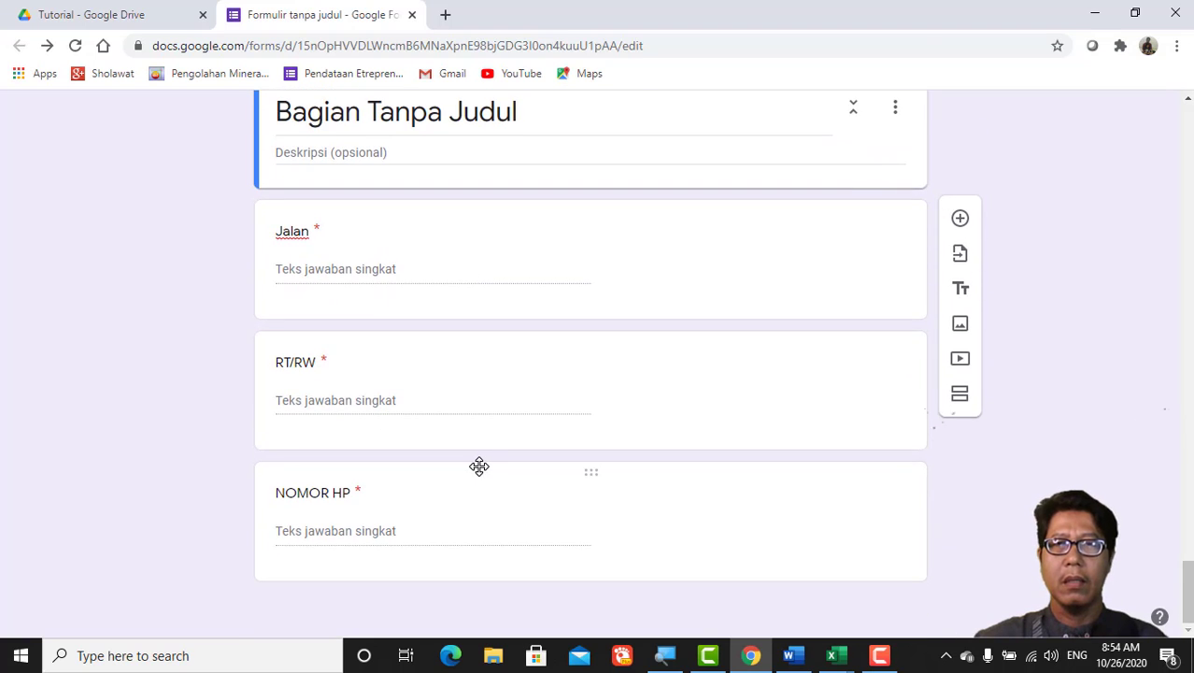
scroll(480, 467, up, 3)
scroll(481, 463, up, 20)
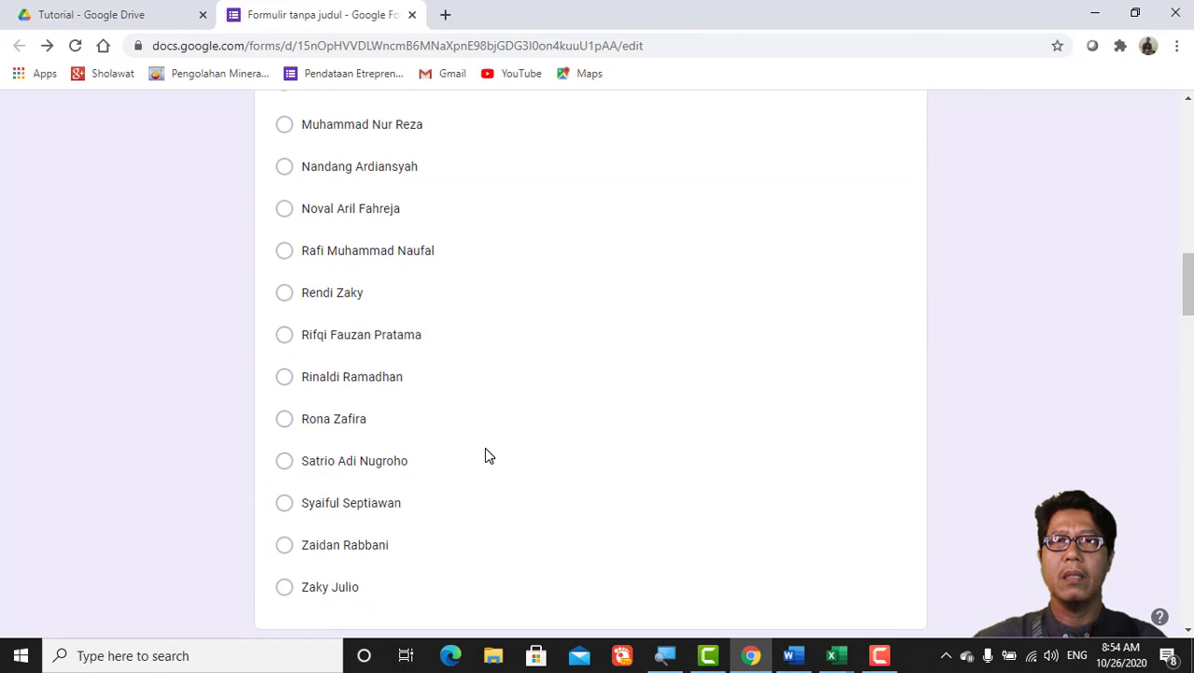
scroll(487, 448, up, 10)
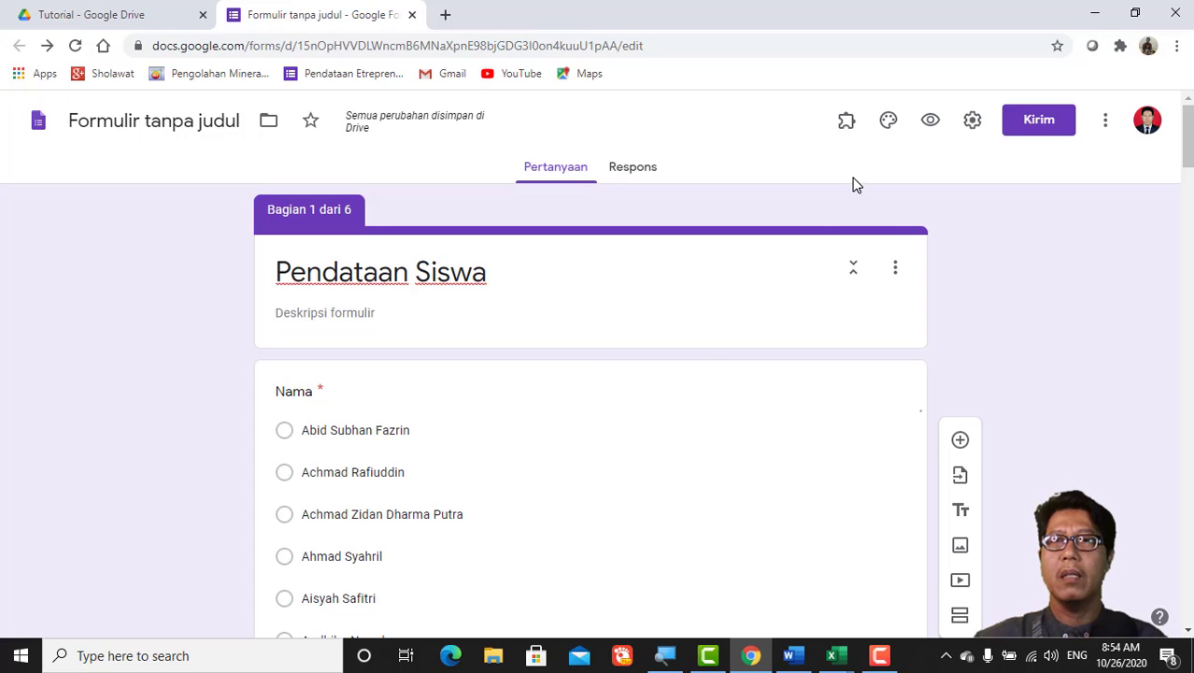
Step: Open the form preview, pick a student for Nama and choose Bekasi as the Kota
click(931, 126)
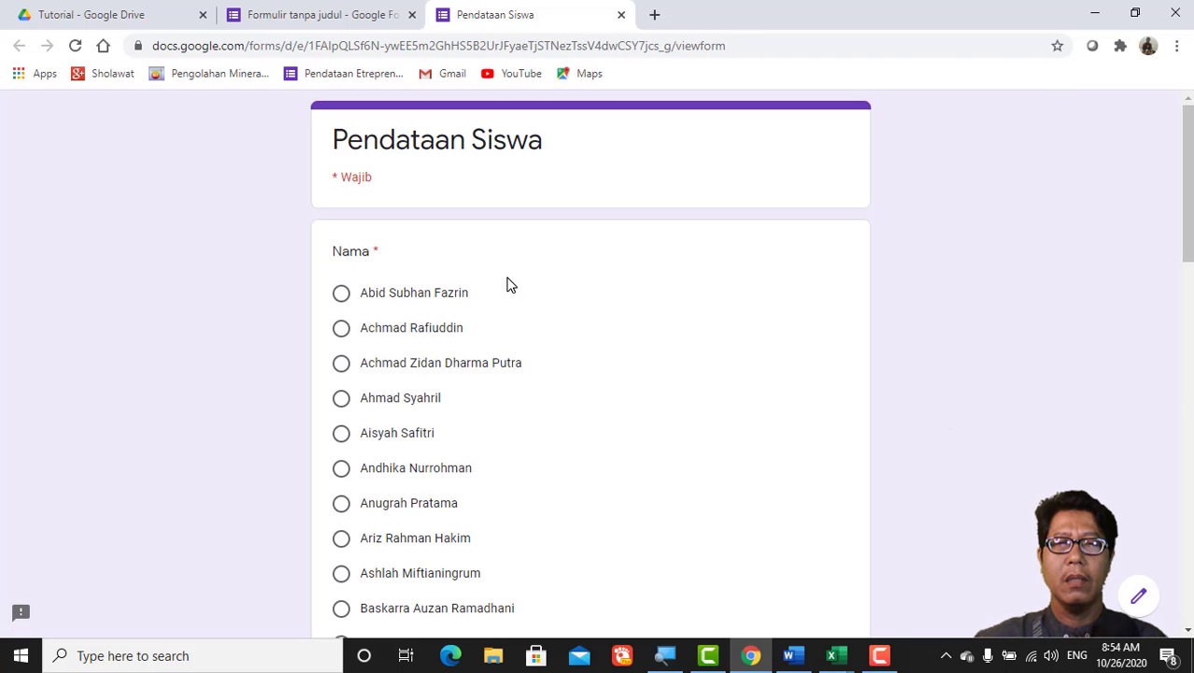
scroll(510, 284, down, 1)
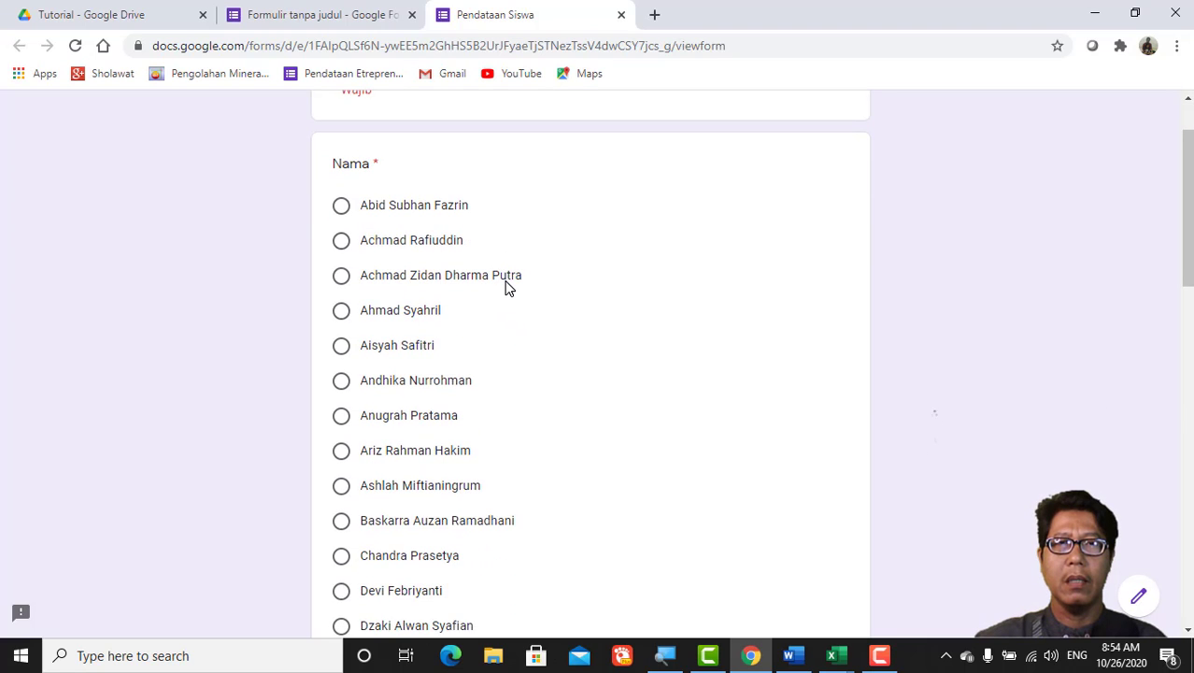
scroll(510, 283, up, 1)
scroll(455, 234, down, 12)
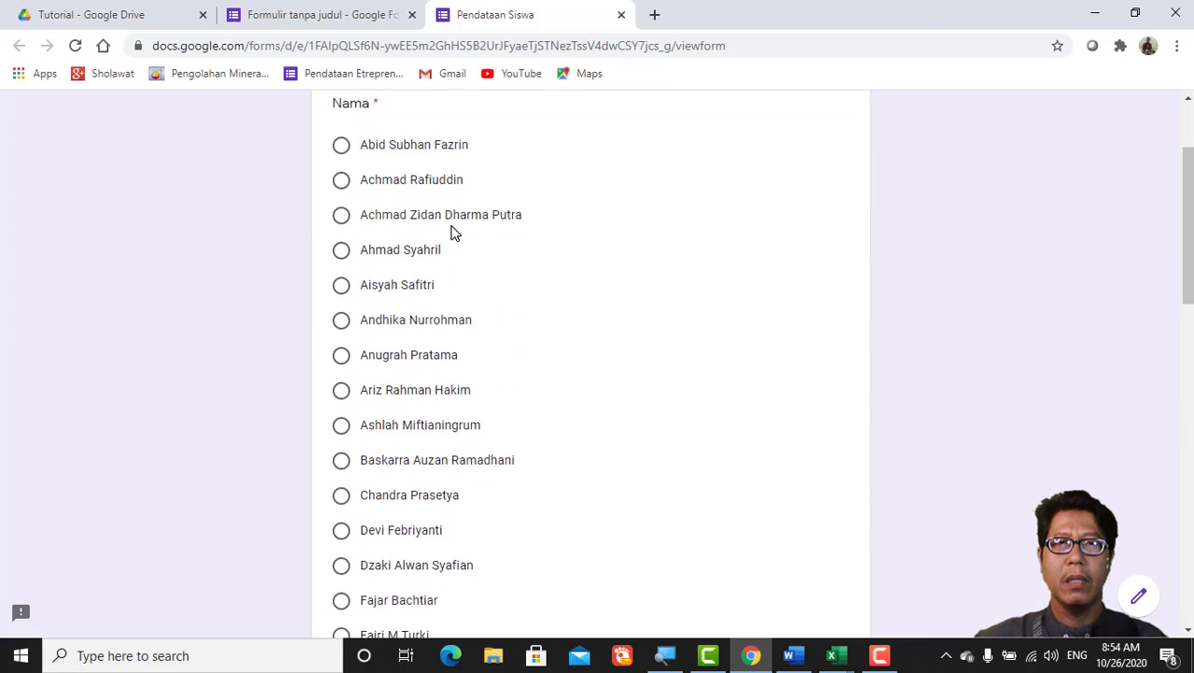
scroll(454, 238, down, 2)
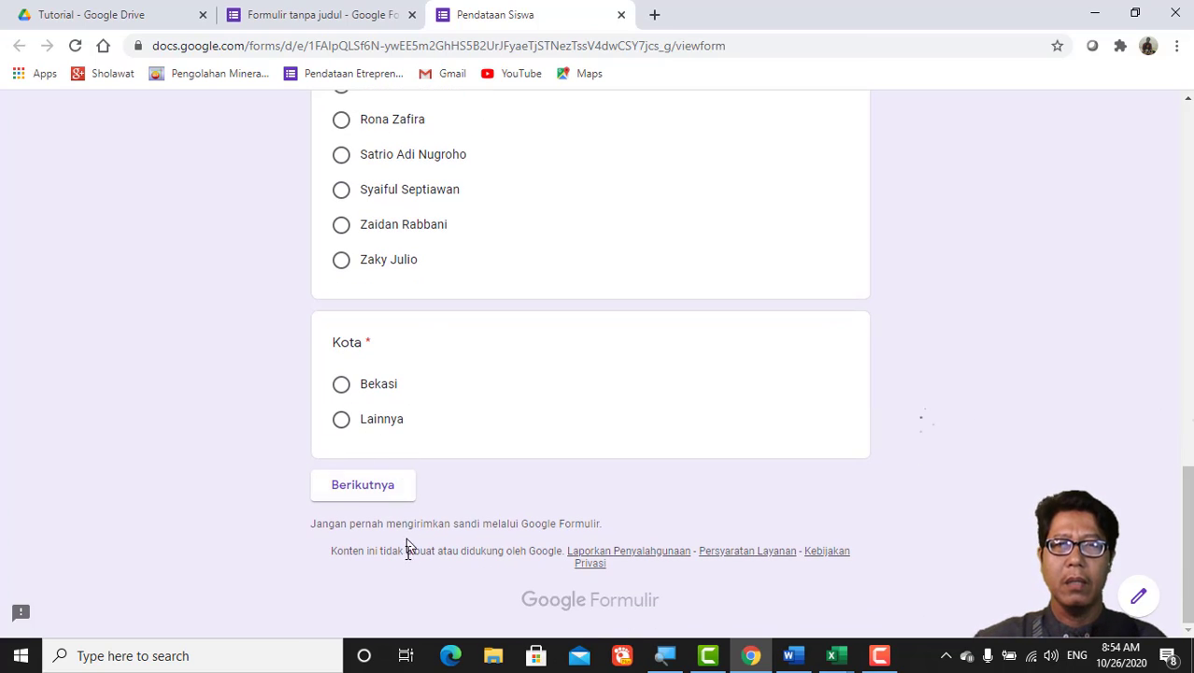
scroll(514, 443, up, 12)
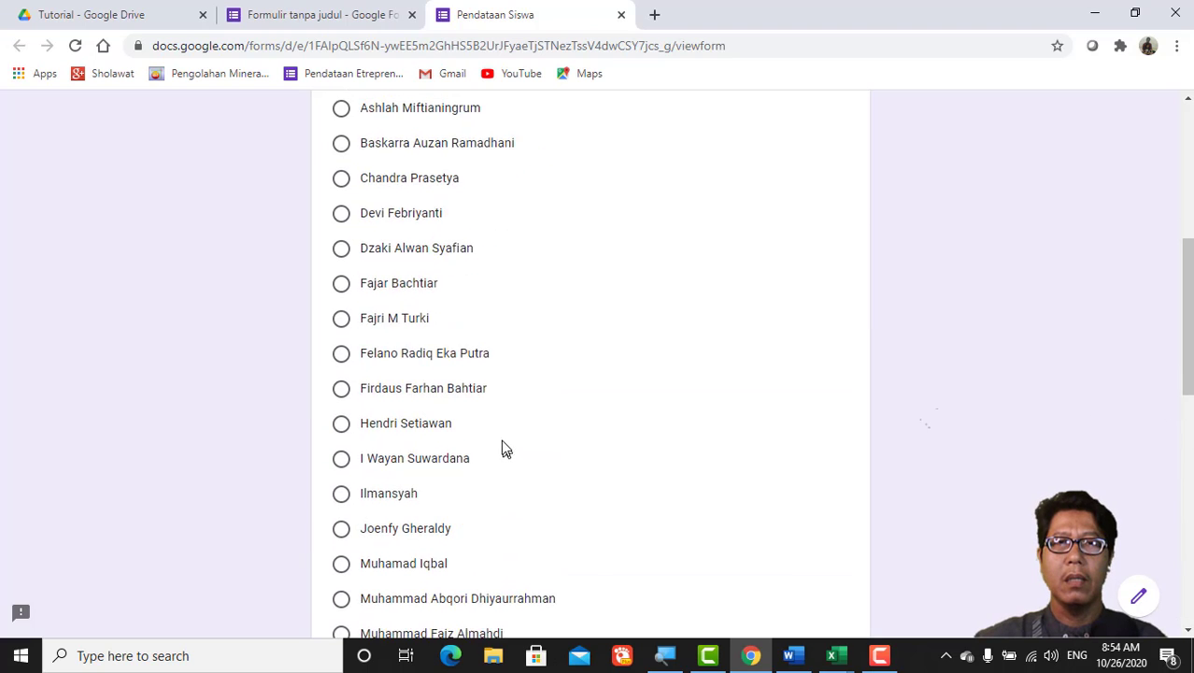
scroll(499, 446, up, 1)
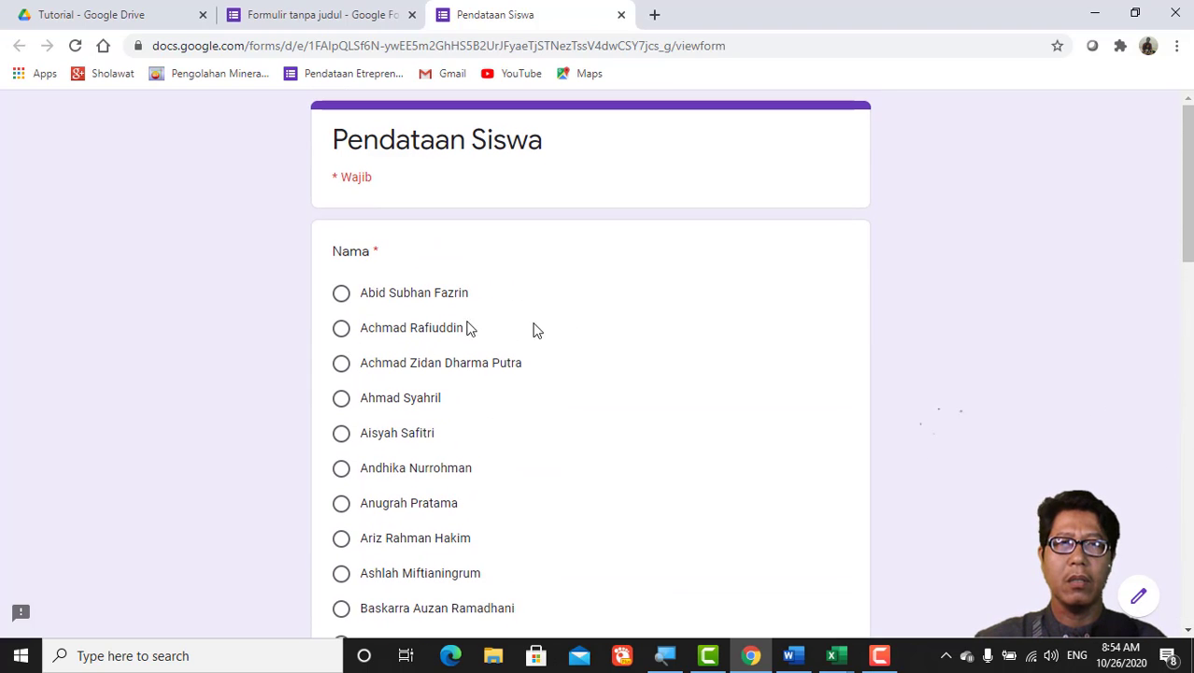
click(342, 334)
scroll(469, 356, down, 8)
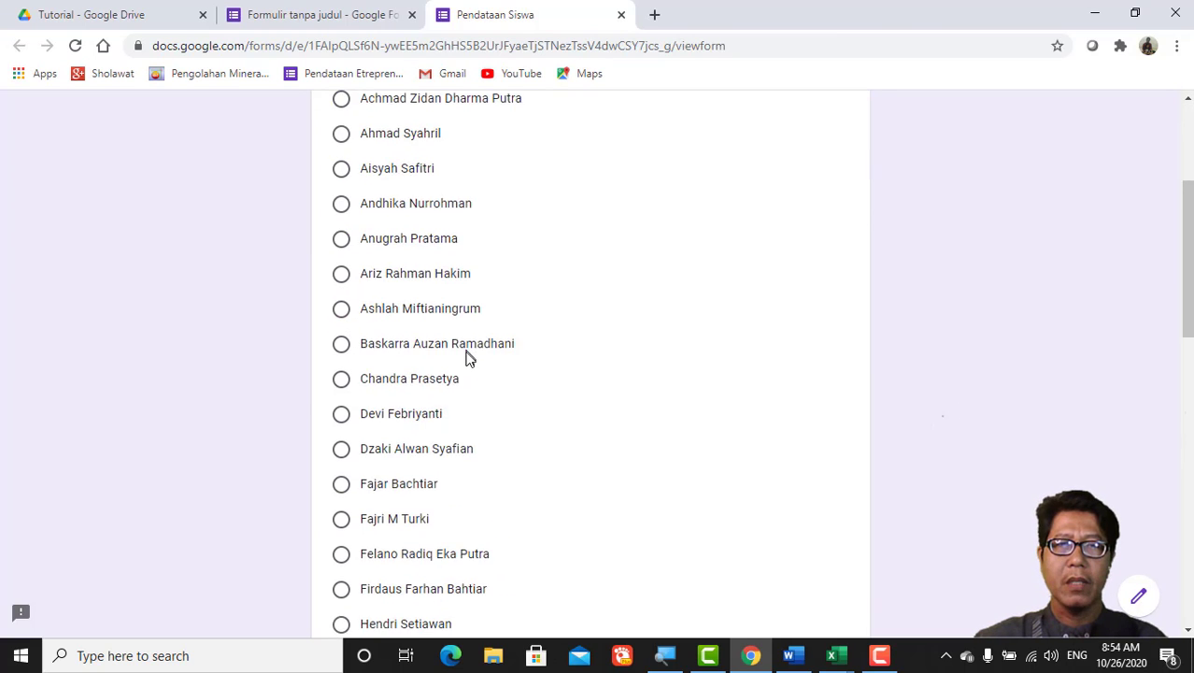
scroll(469, 363, down, 4)
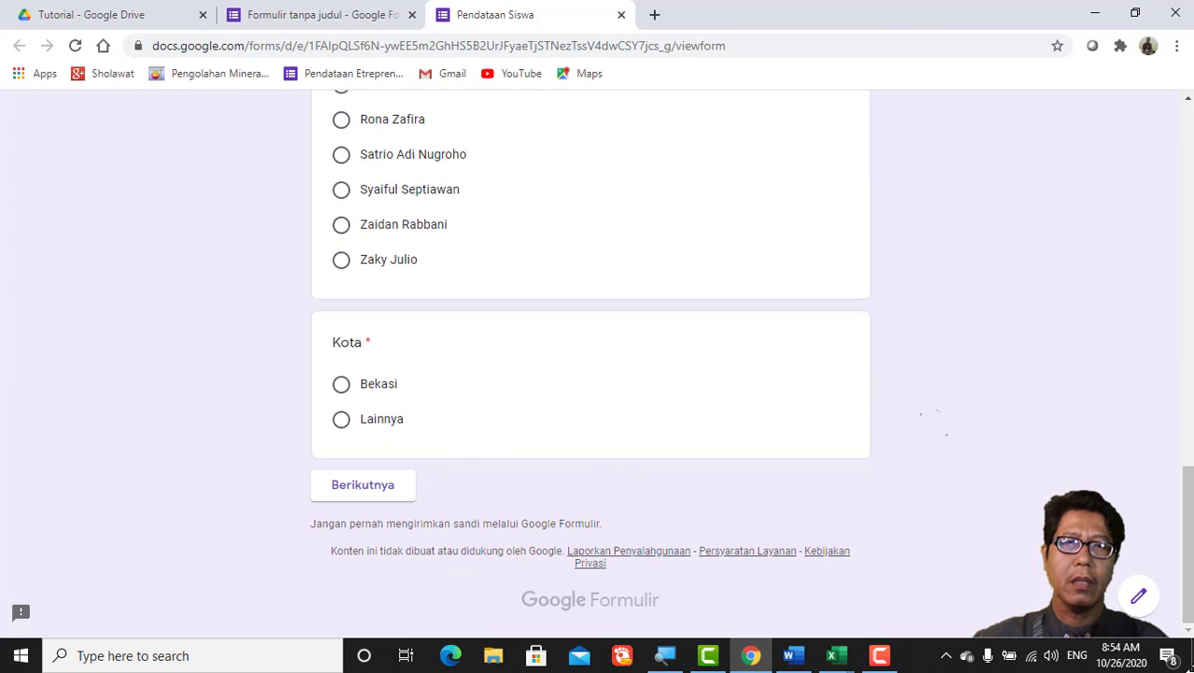
click(342, 385)
Step: Answer Mustikajaya for Kecamatan and Mustikasari for Kelurahan to reach the address section
click(379, 491)
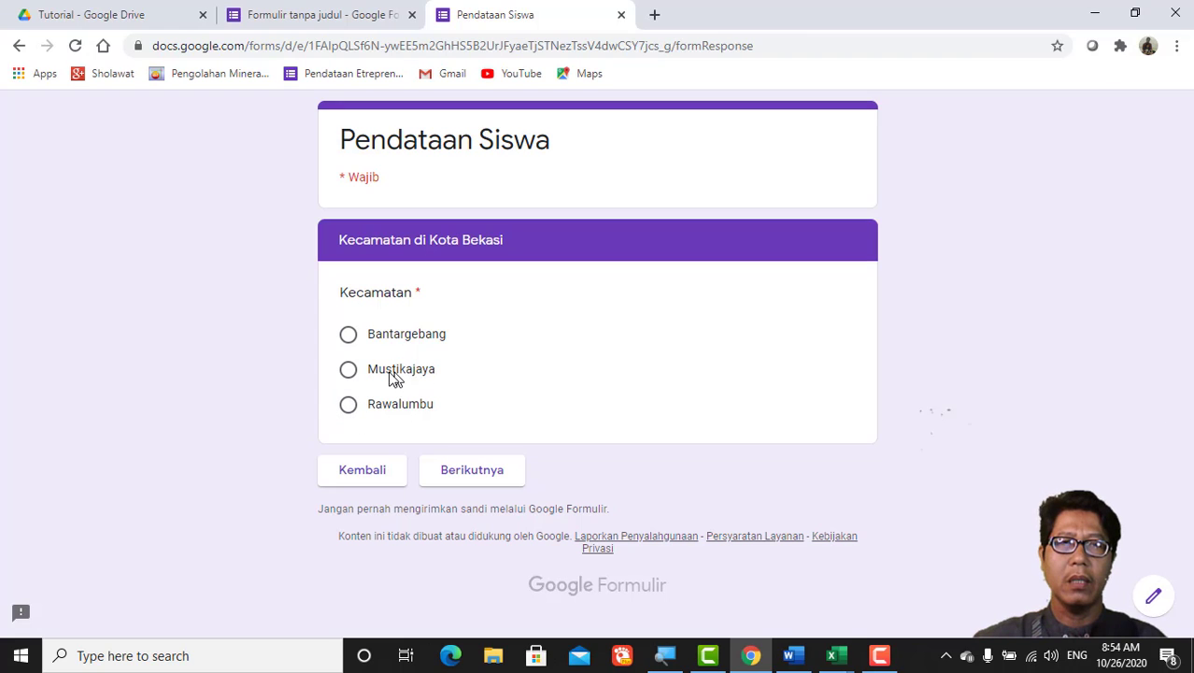
click(348, 370)
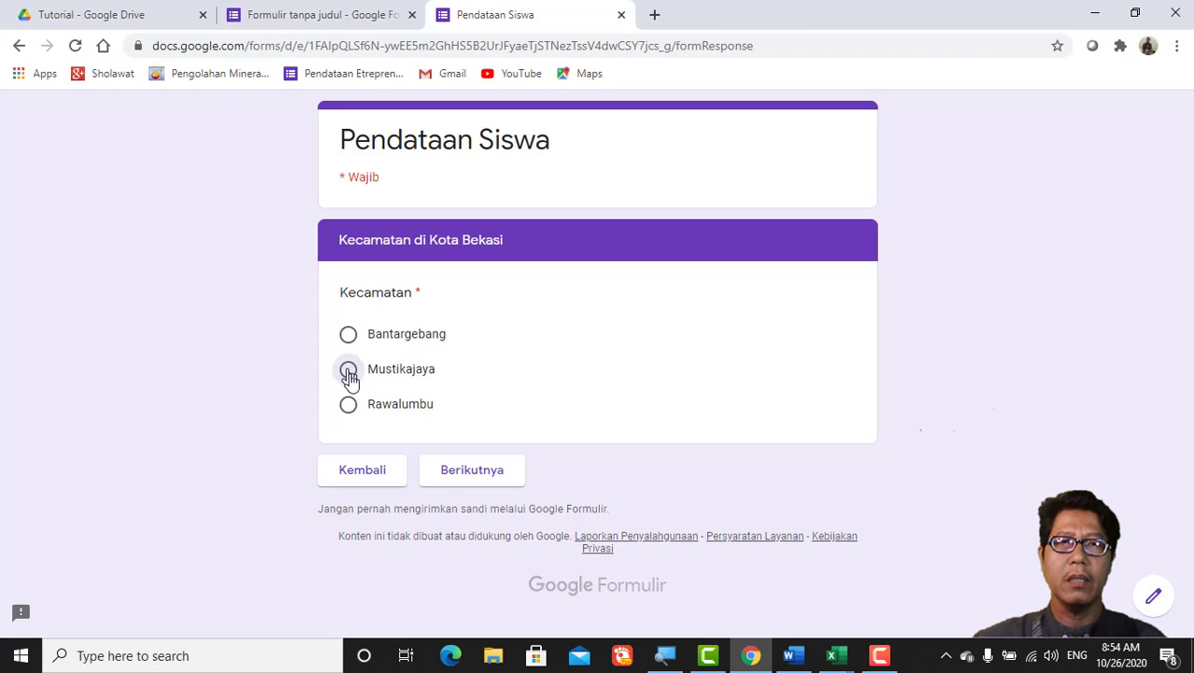
click(447, 472)
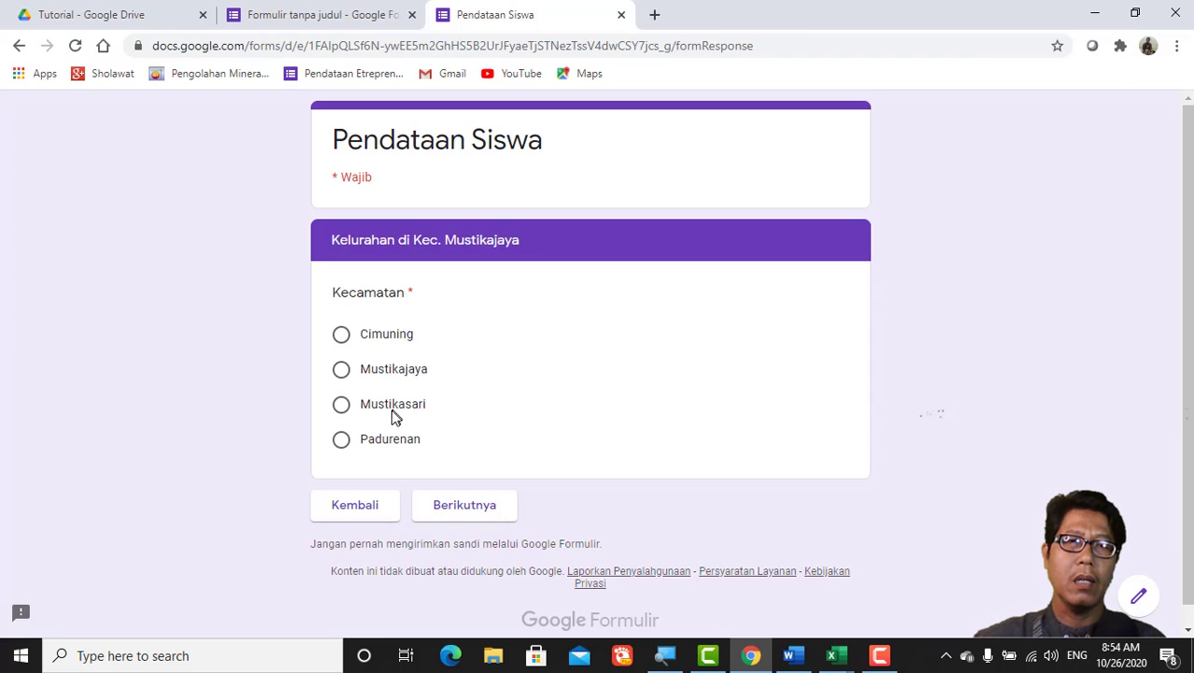
click(342, 405)
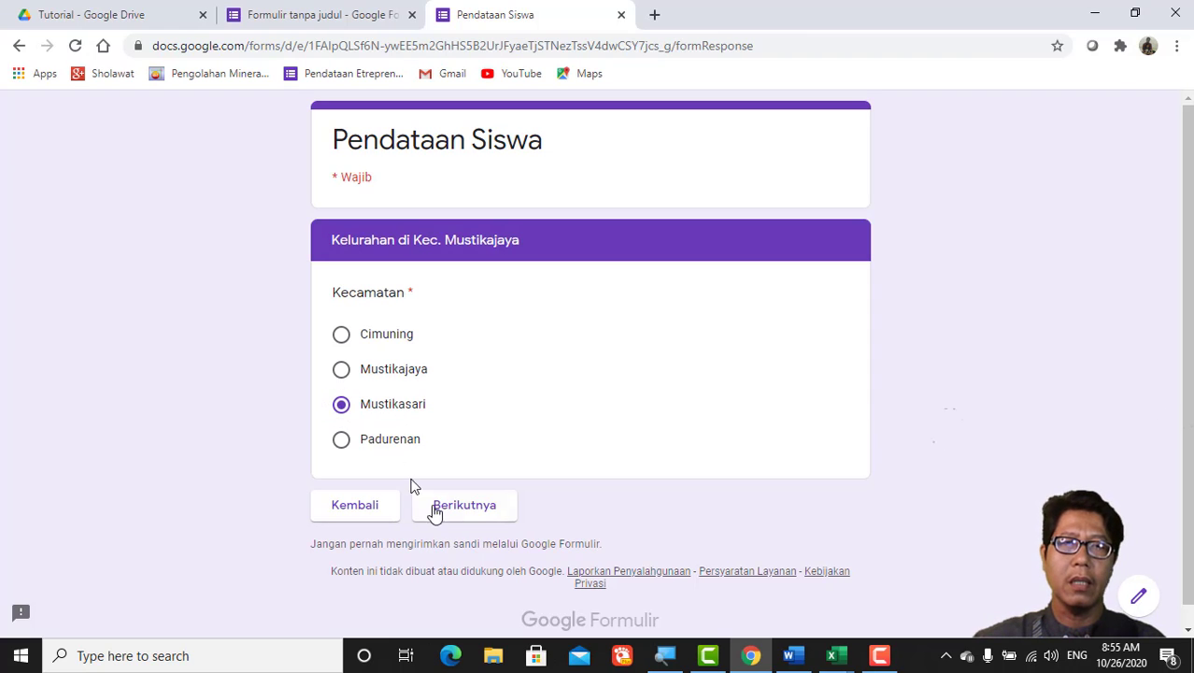
click(453, 514)
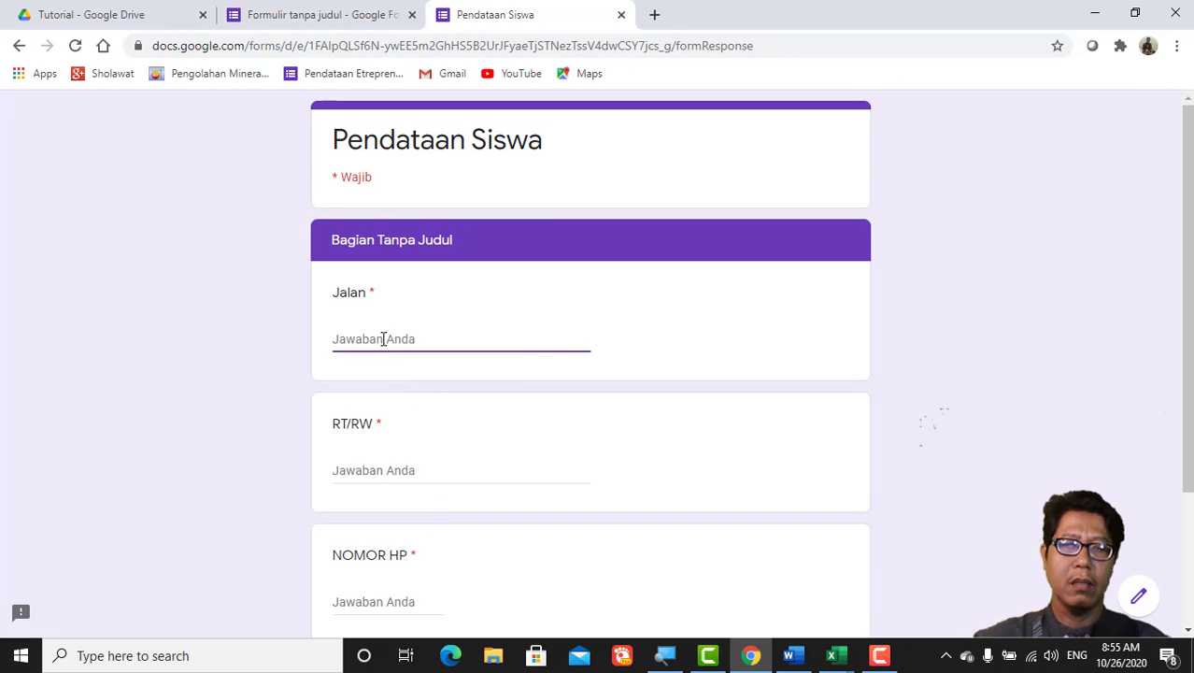
Step: Enter Jalan 'Mawar', RT/RW '001/001' and a mobile phone number in the preview's address page
text(mAWA)
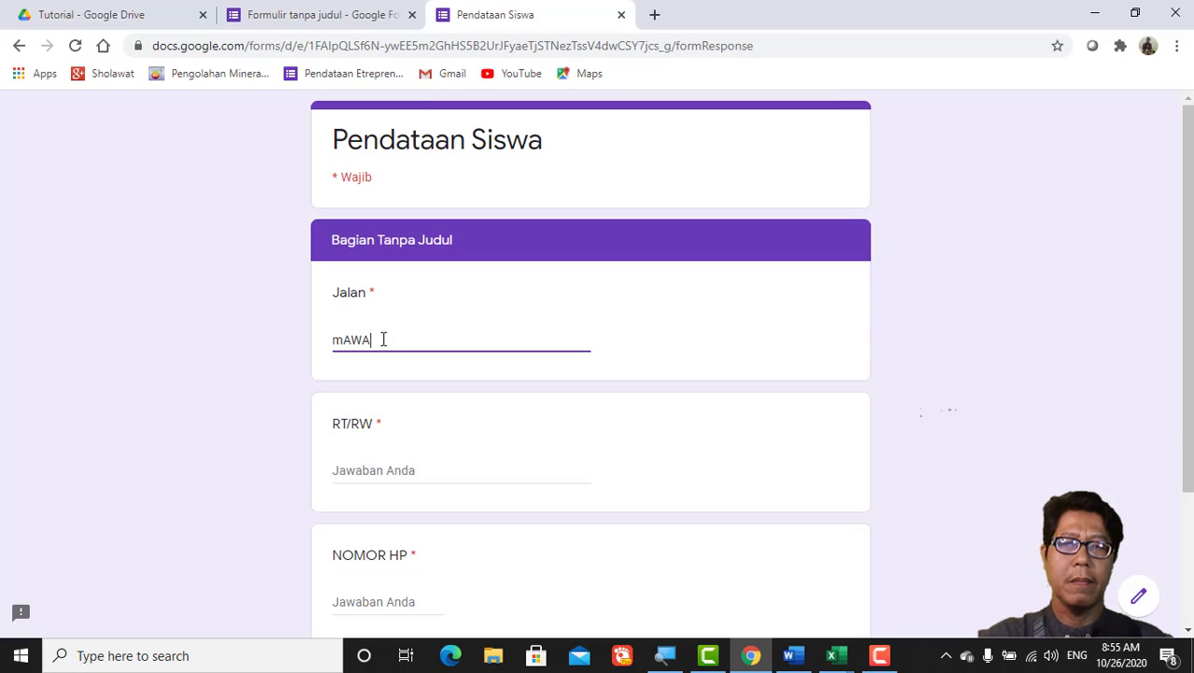
text(R)
key(BackSpace)
key(BackSpace)
key(BackSpace)
key(BackSpace)
key(BackSpace)
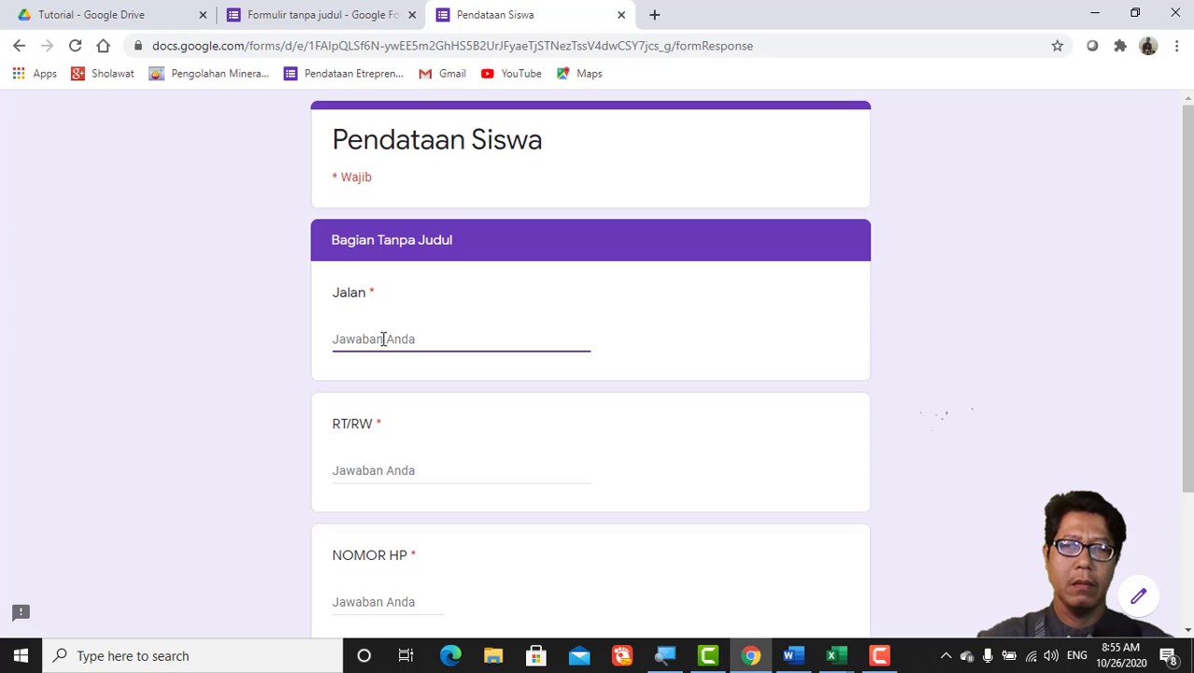
text(Mawar)
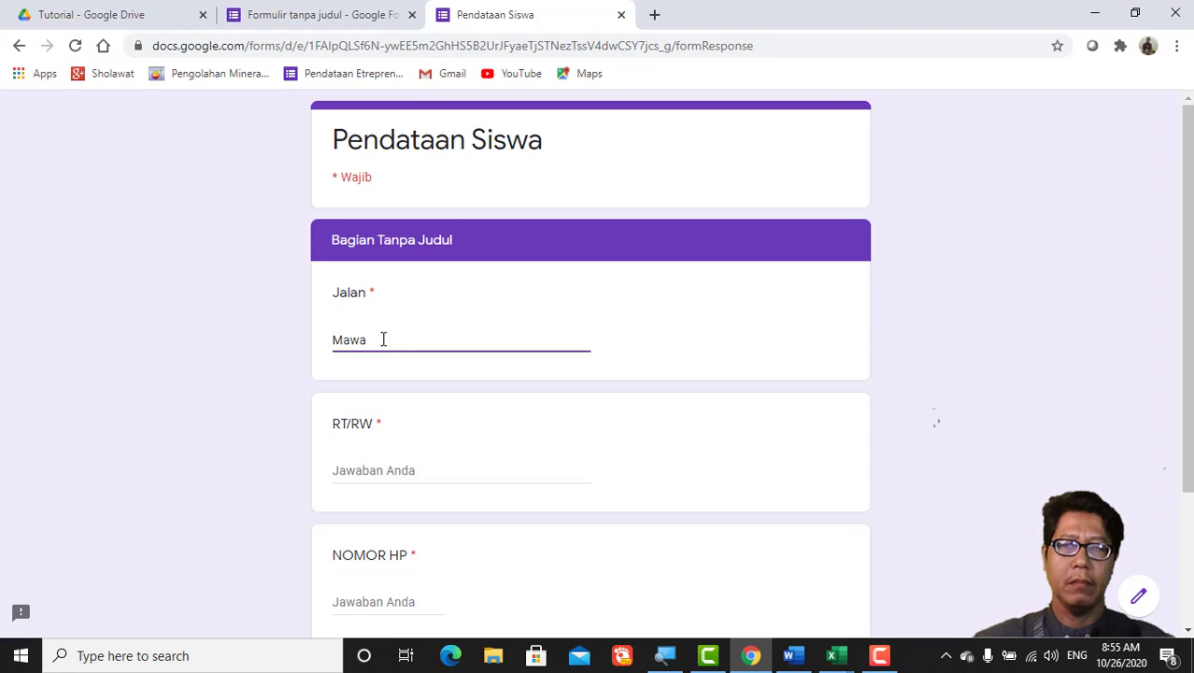
click(365, 473)
text(00)
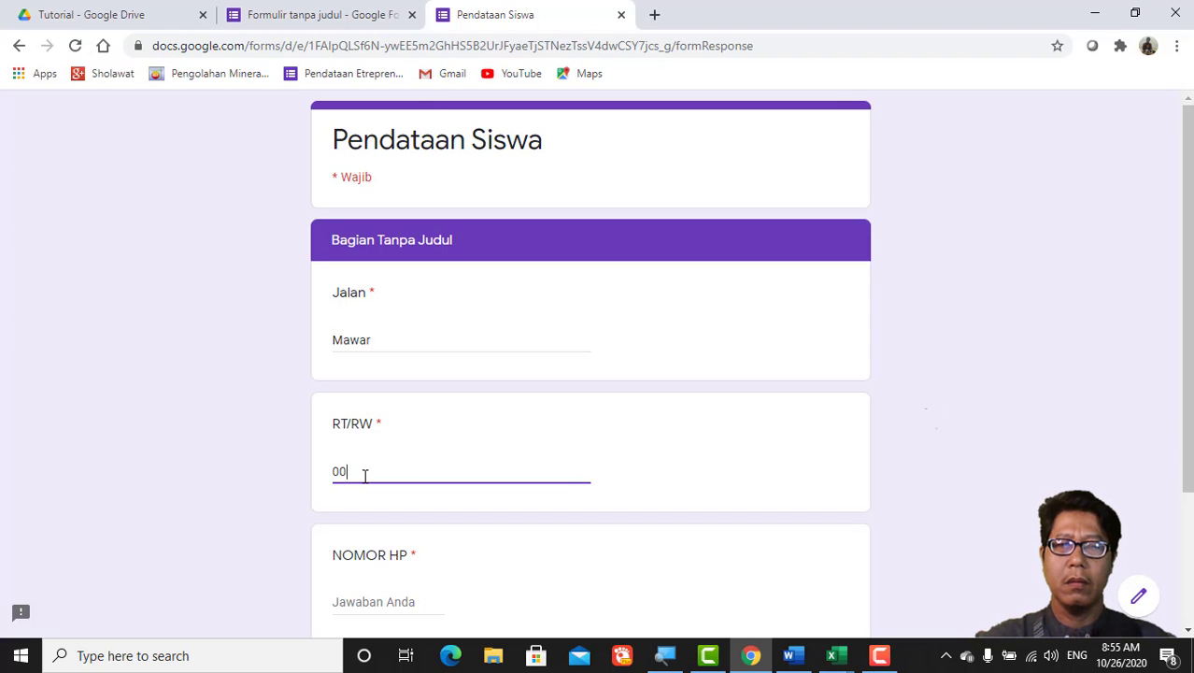
text(1/00)
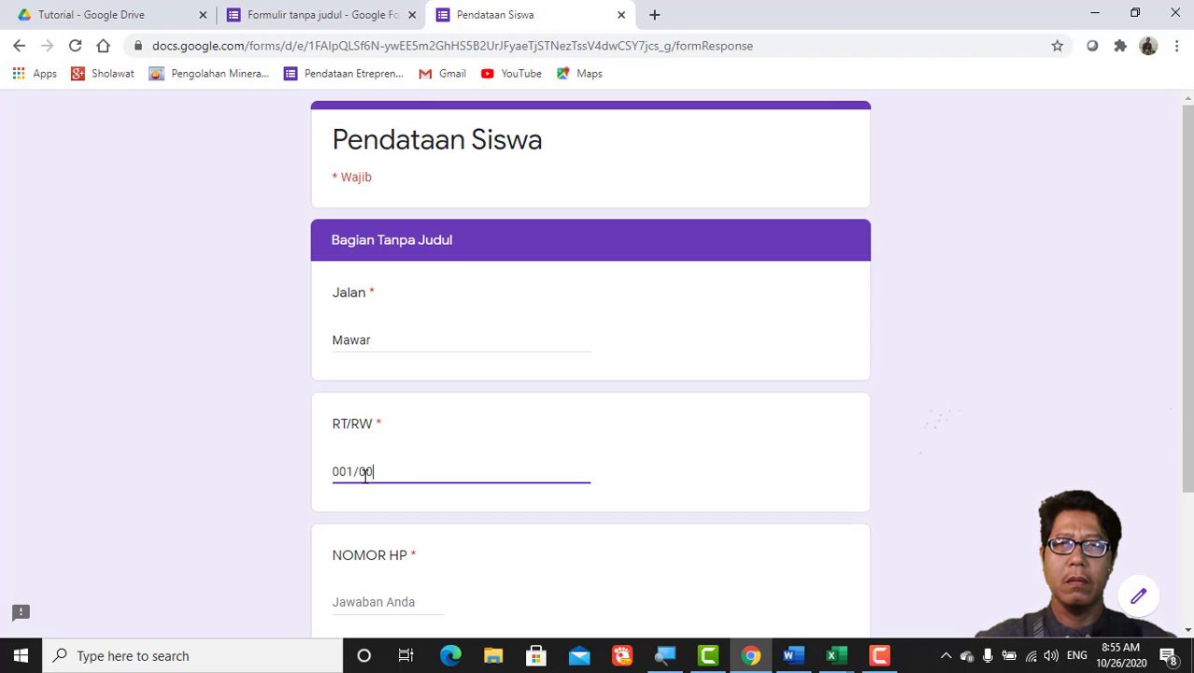
text(1)
scroll(369, 479, down, 3)
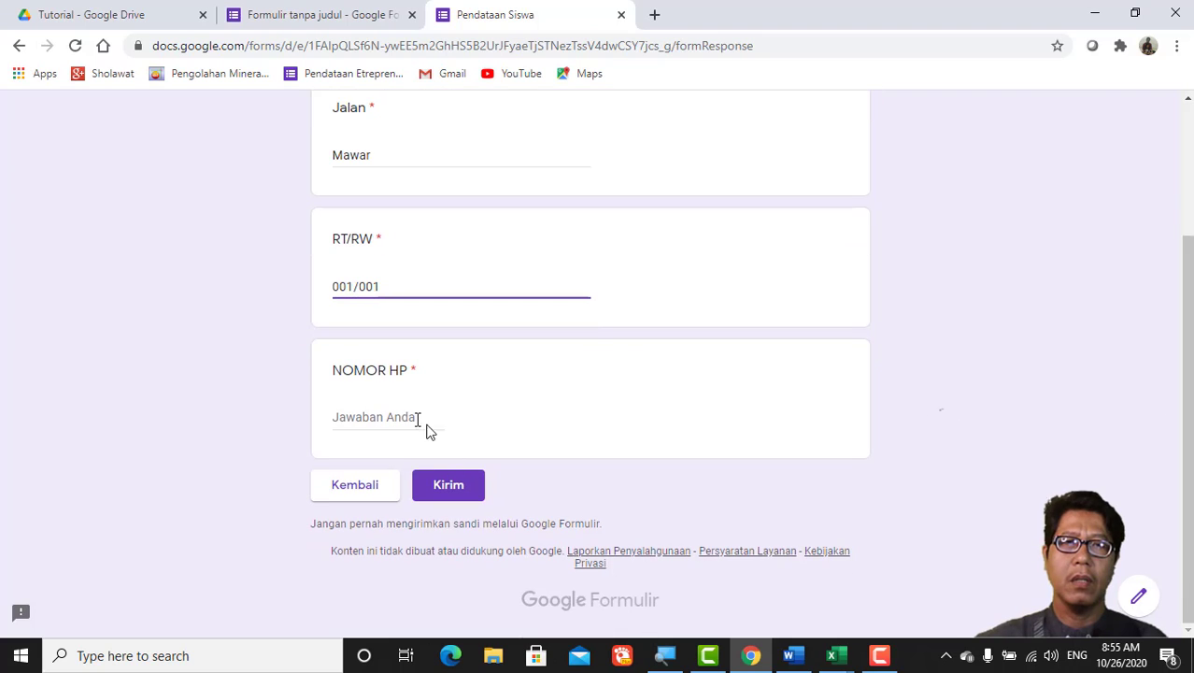
click(380, 419)
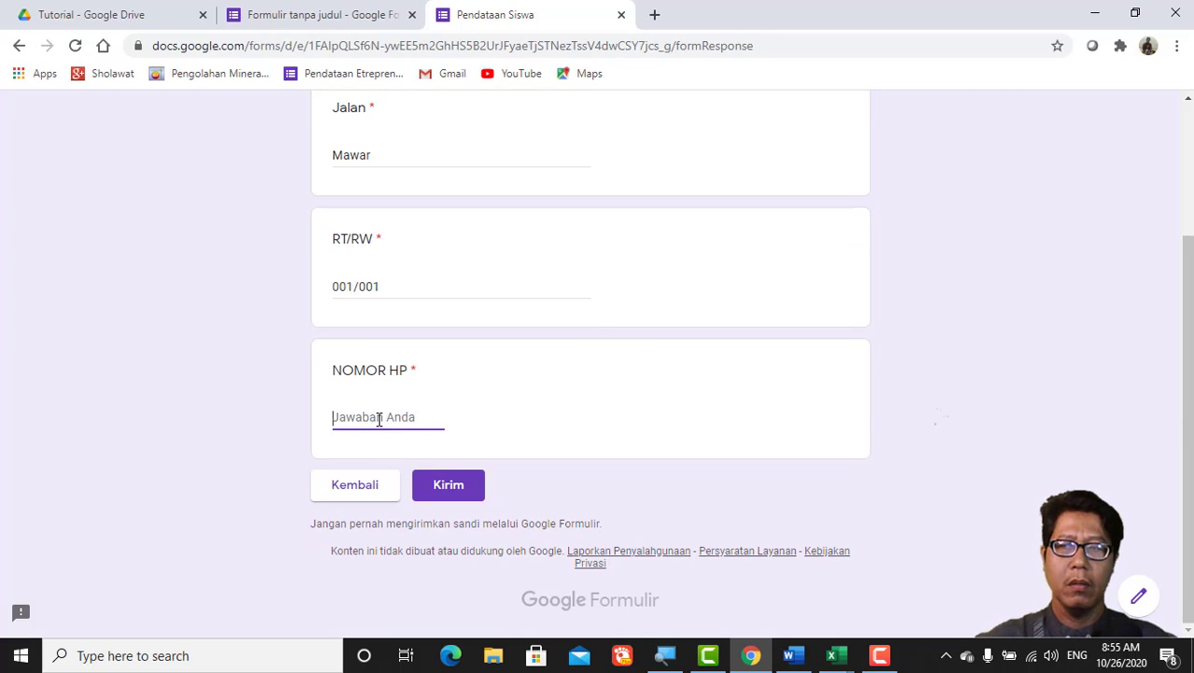
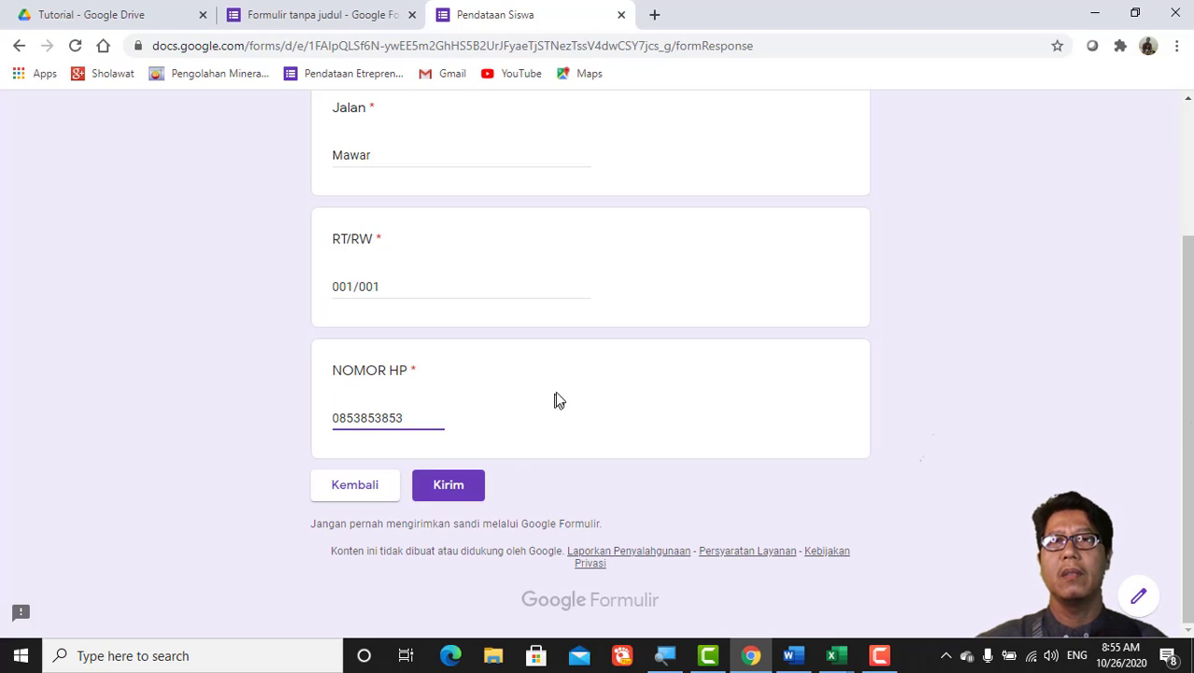
scroll(556, 397, up, 3)
scroll(553, 408, down, 3)
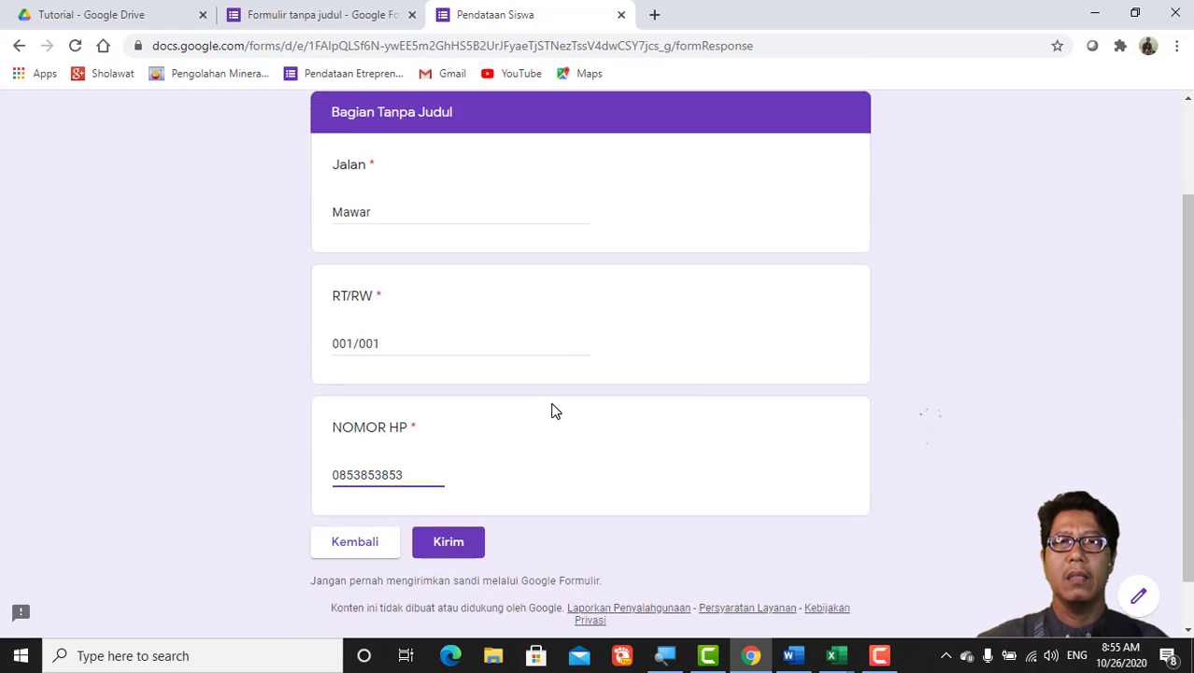
scroll(551, 411, up, 3)
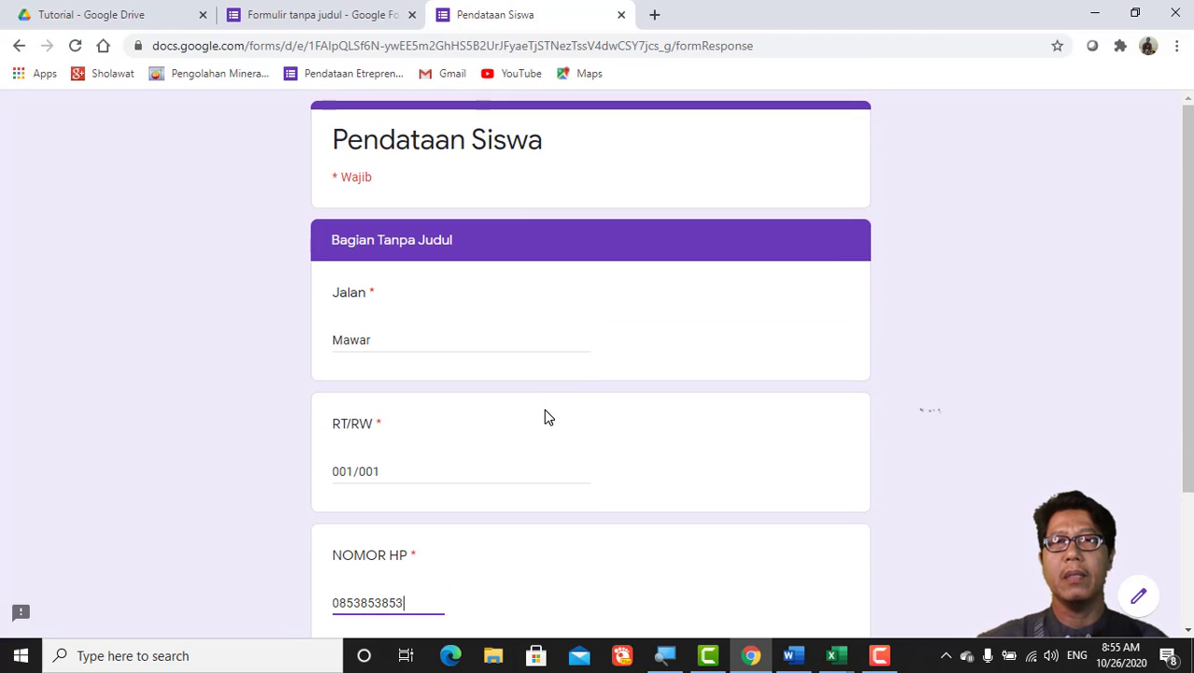
scroll(546, 420, down, 3)
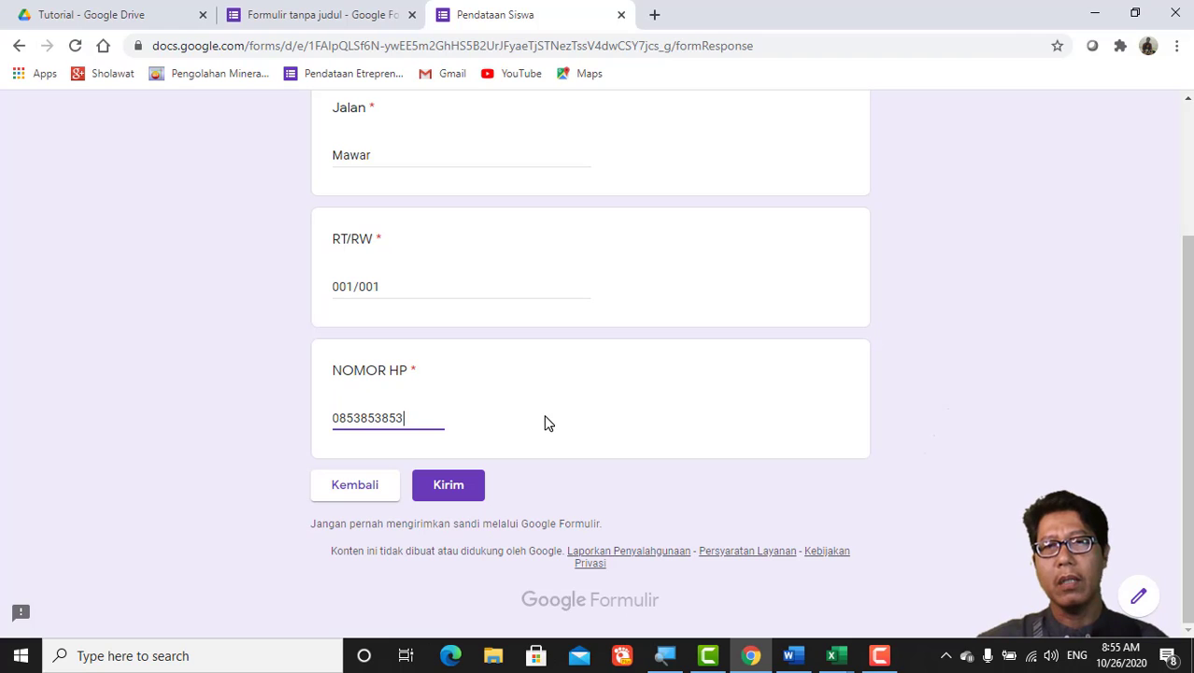